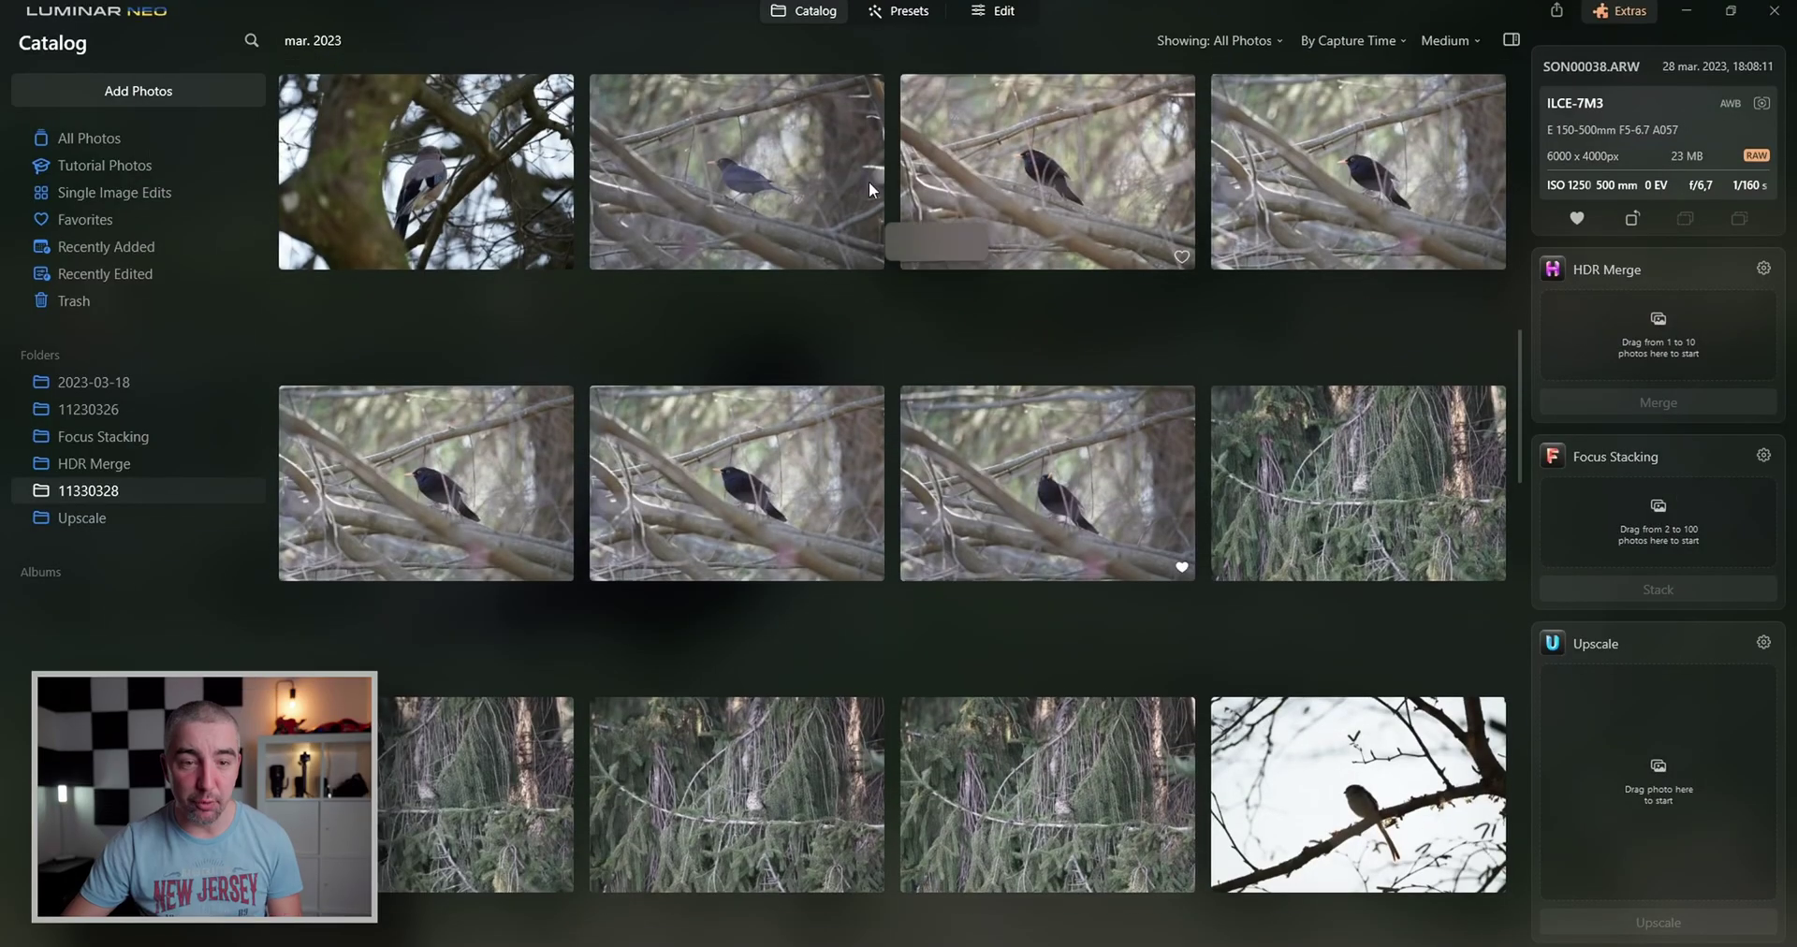
Open the blackbird-on-branch photo in the Edit workspace and browse the Essentials and Creative tools
scroll(868, 187, "up", 1)
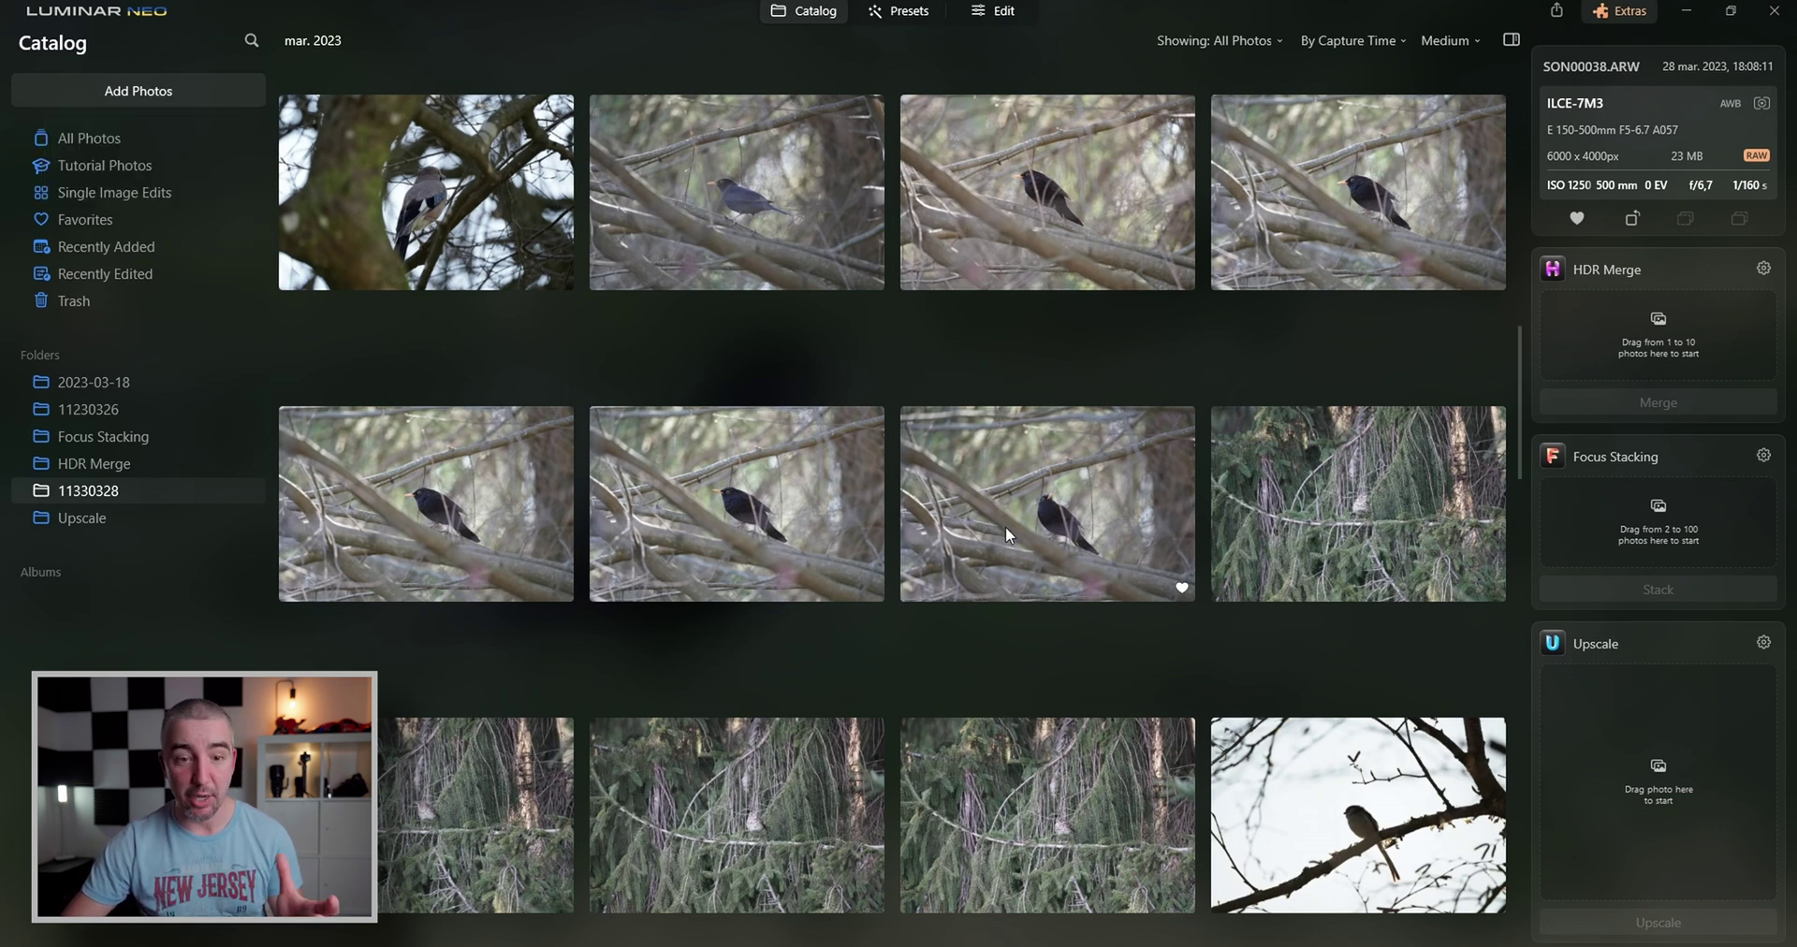
left_click(847, 591)
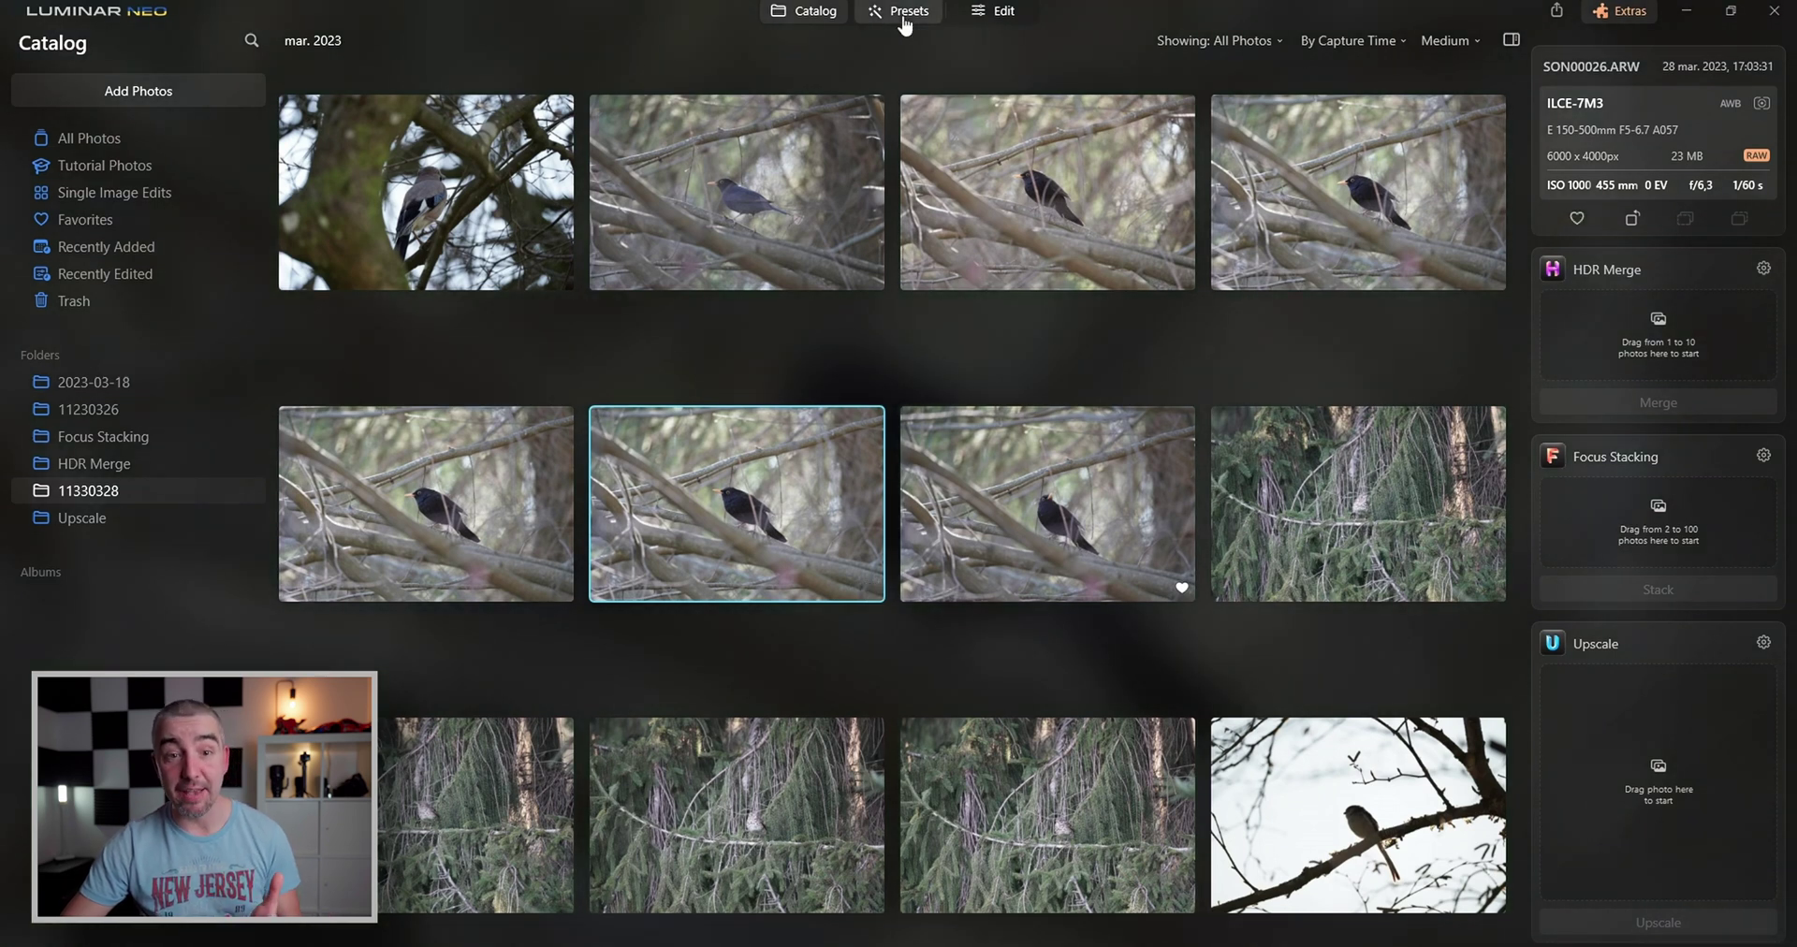
left_click(904, 19)
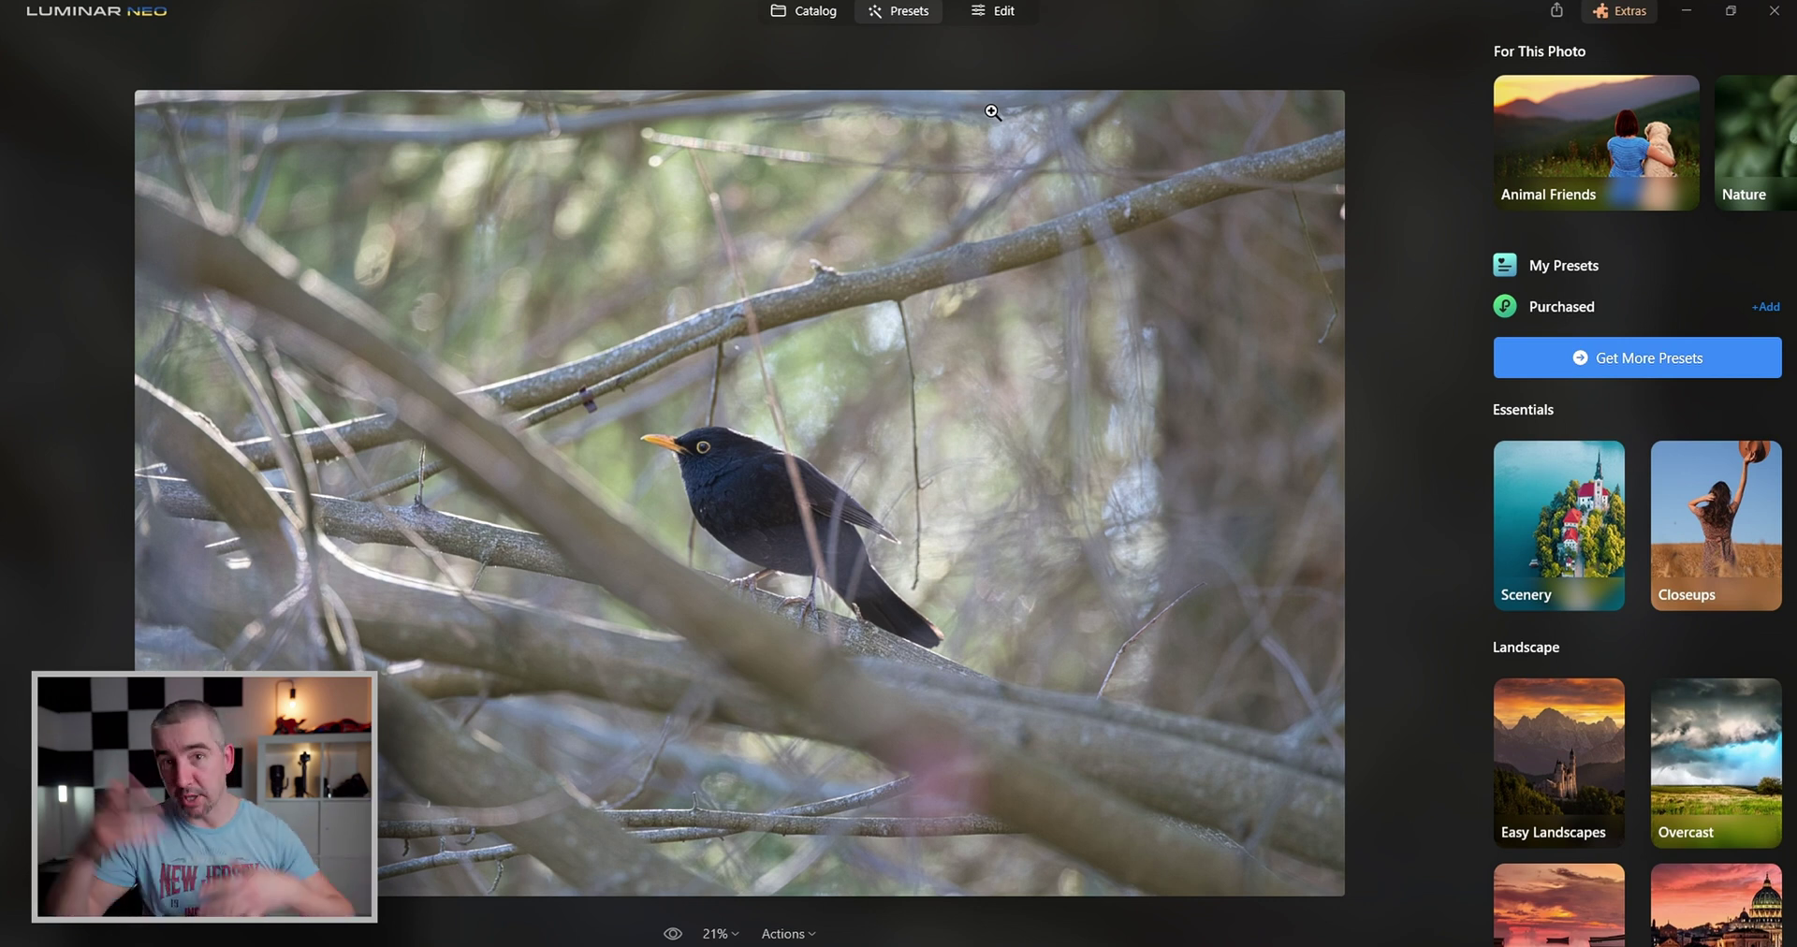
left_click(996, 12)
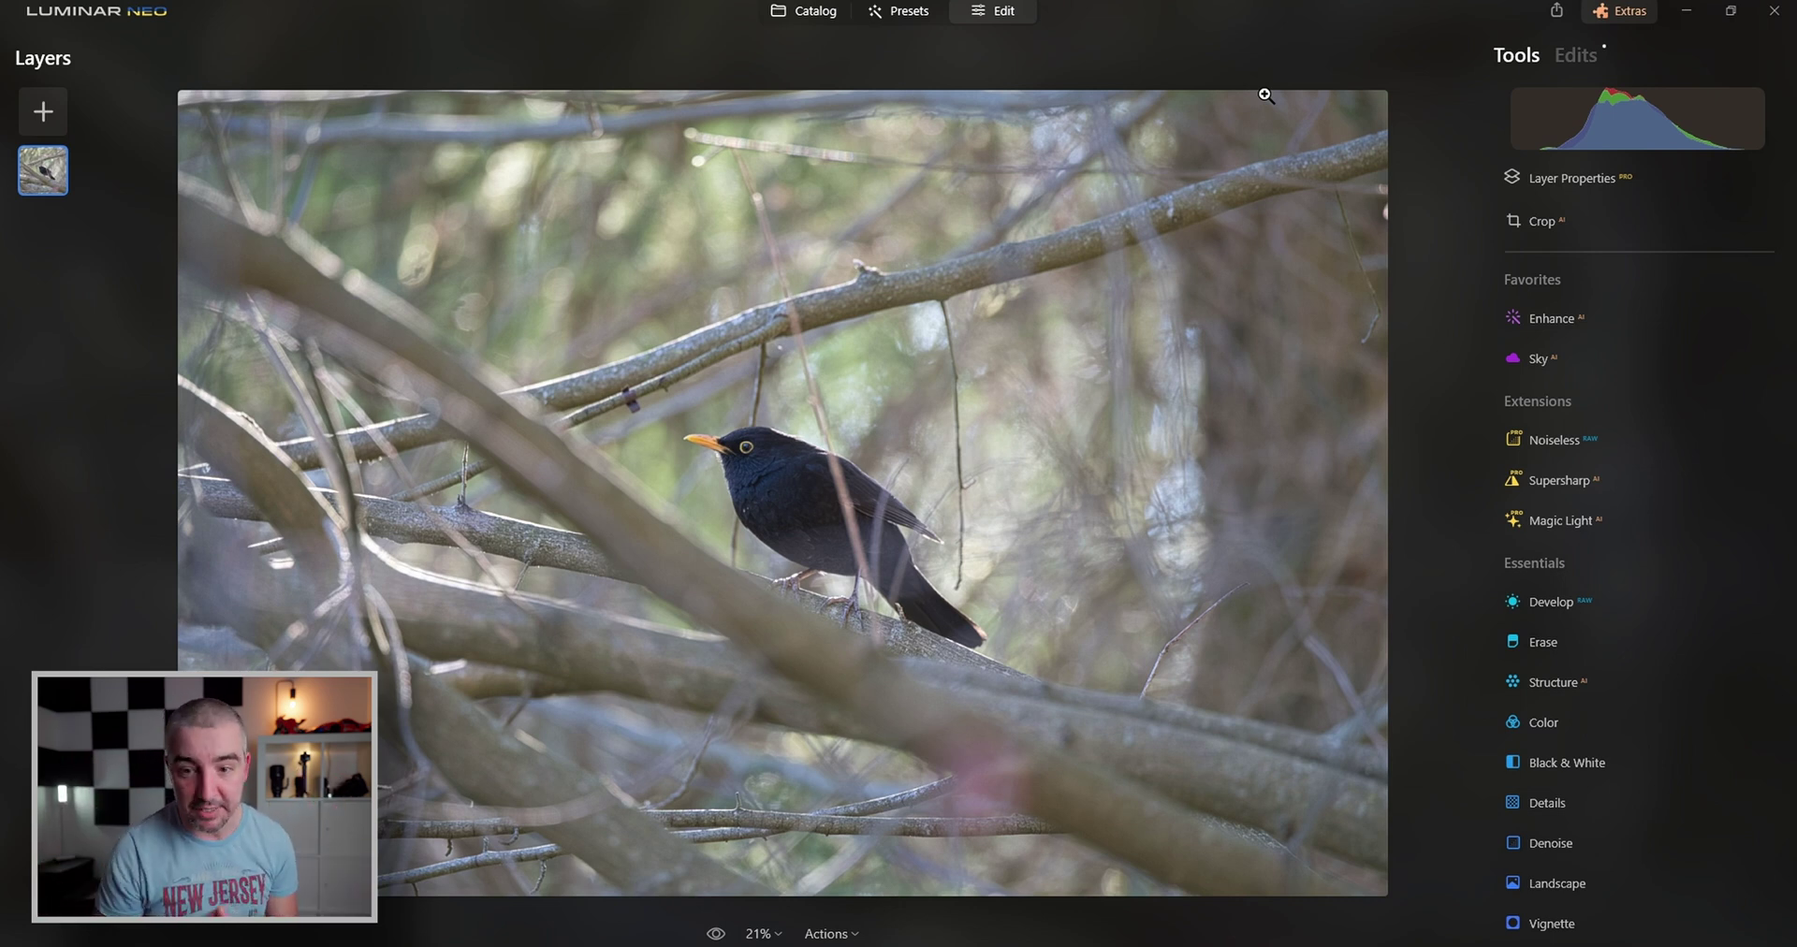
scroll(1543, 425, "down", 7)
scroll(1554, 459, "up", 4)
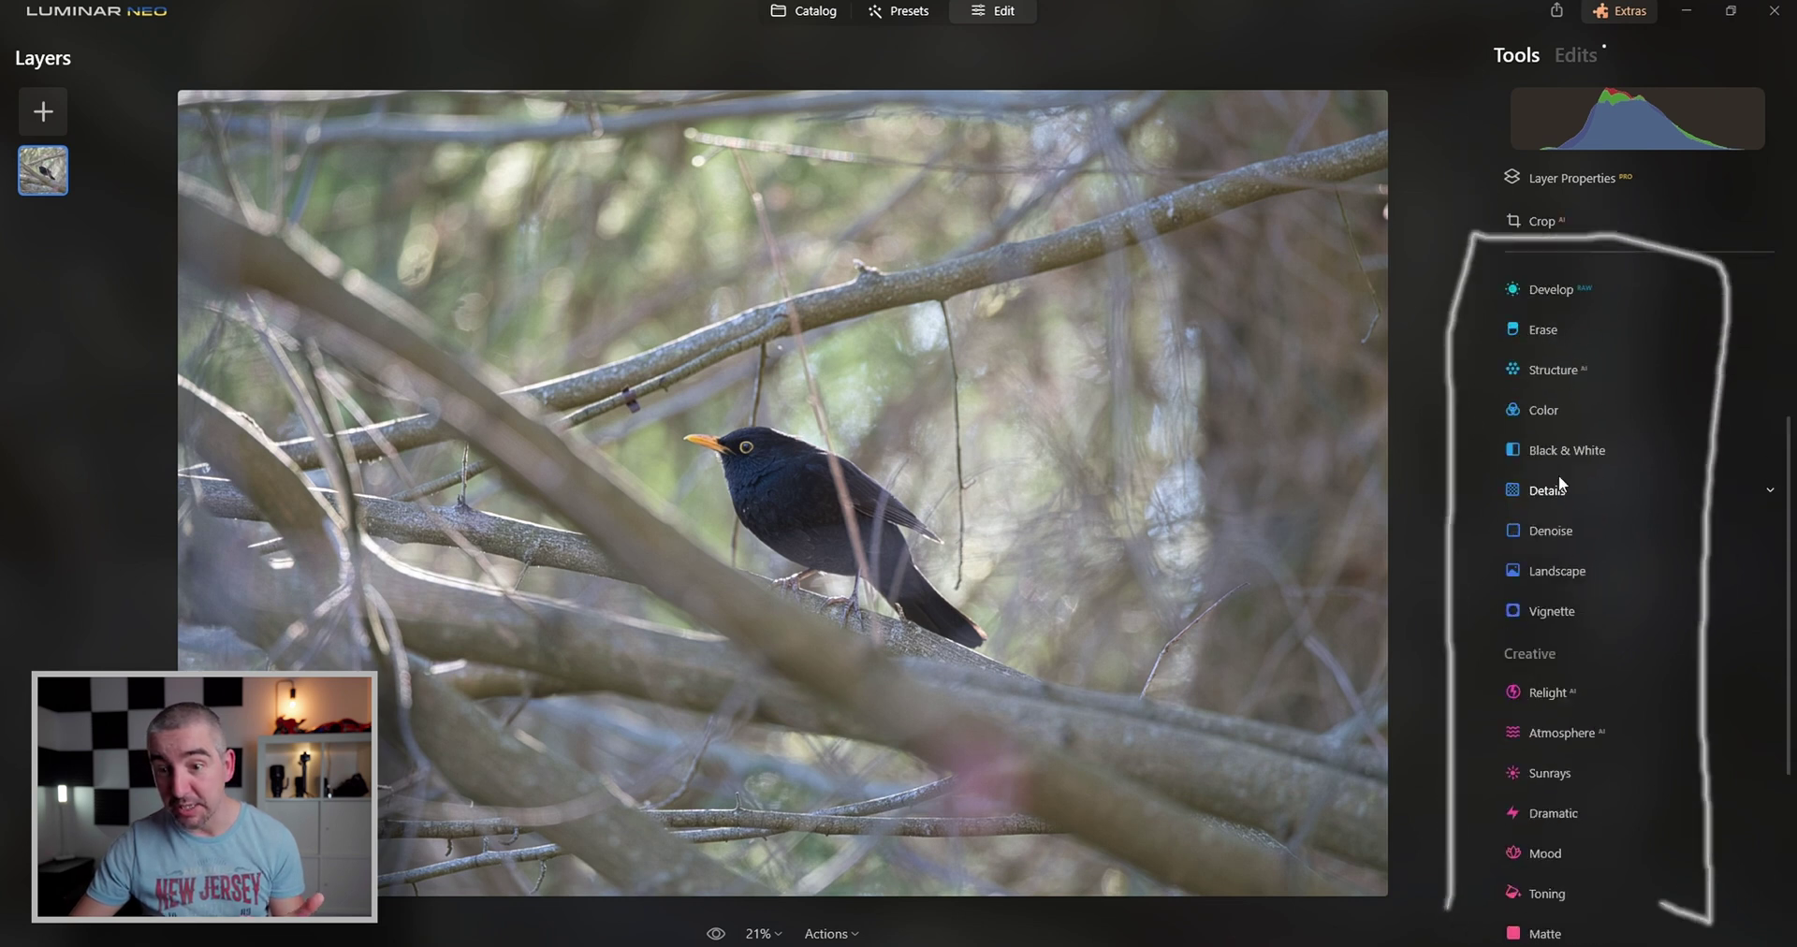
scroll(1559, 475, "up", 4)
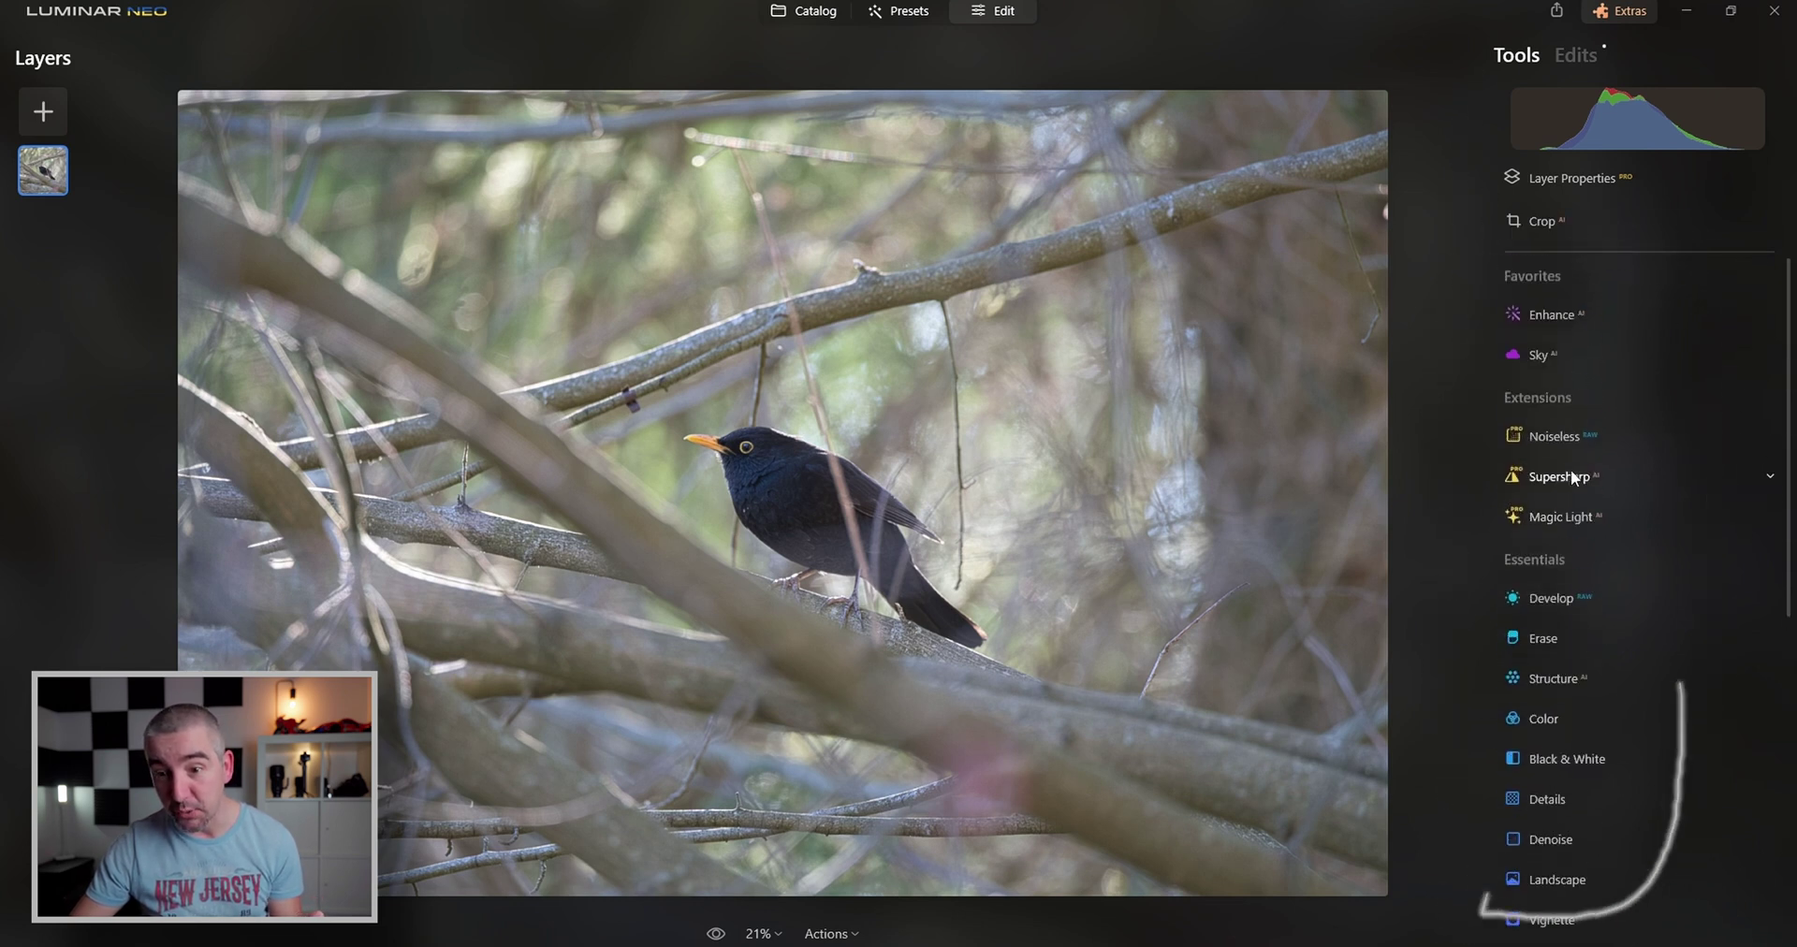
Back in the Catalog, preview the grass blackbird photo SON00038.ARW and drop it into HDR Merge
left_click(820, 15)
scroll(1050, 463, "down", 8)
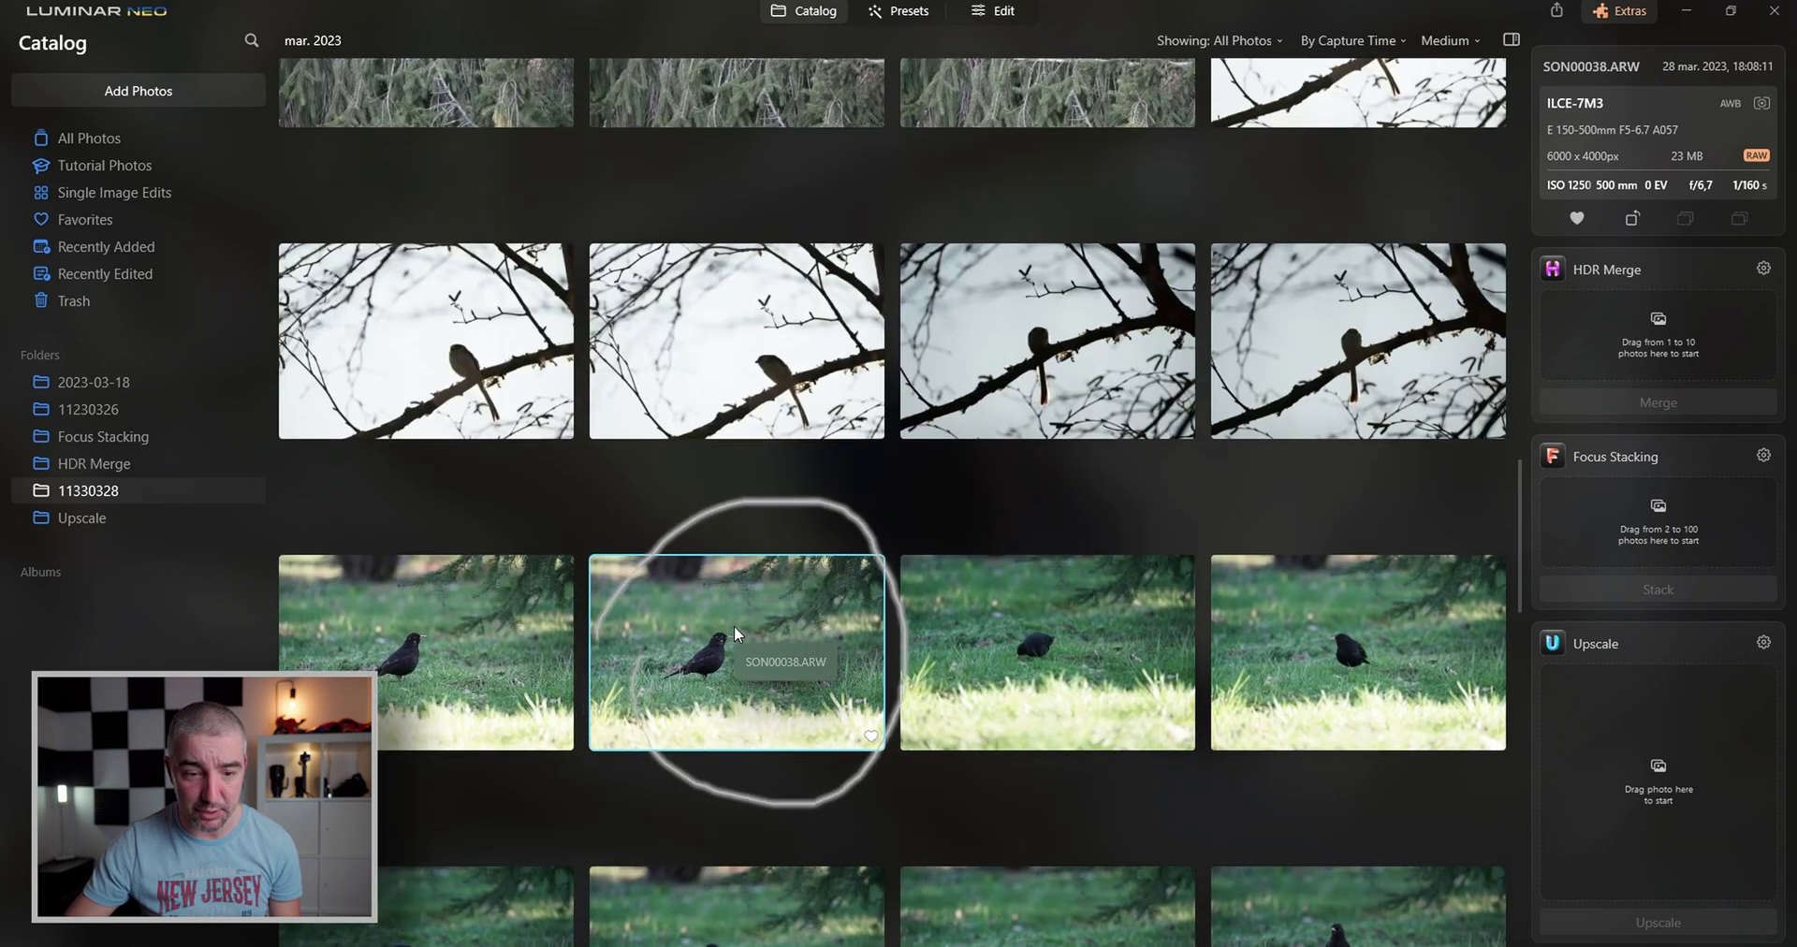
double_click(734, 625)
left_click(817, 9)
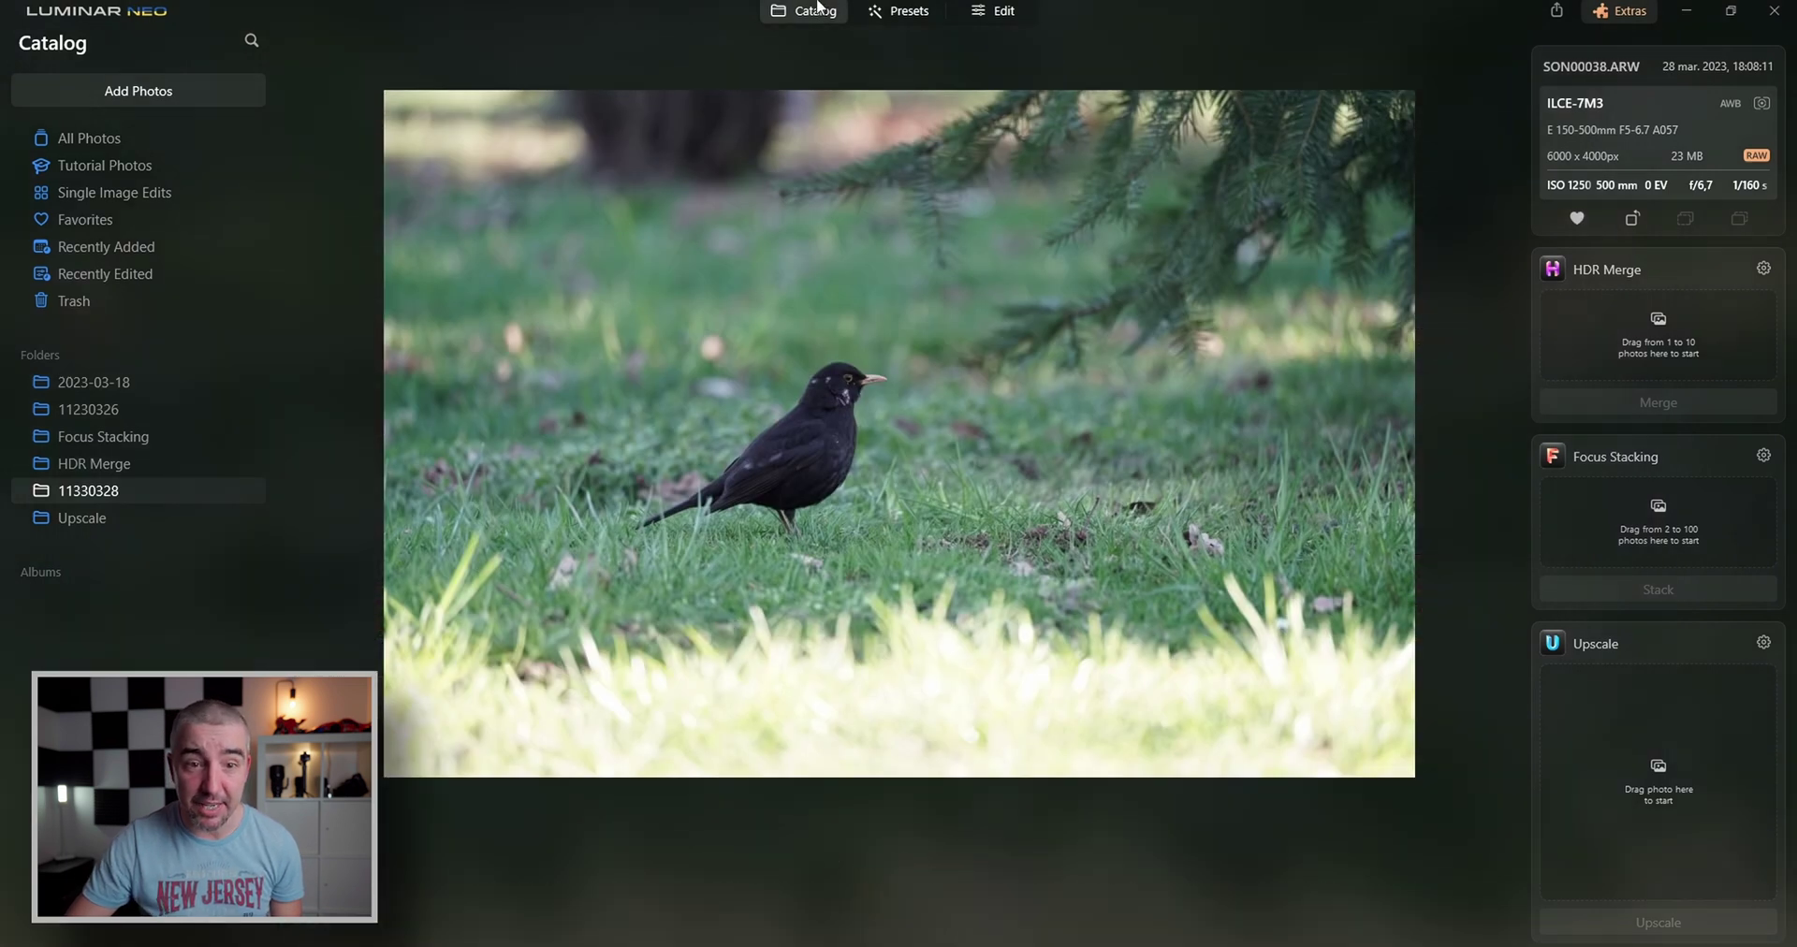
left_click_drag(728, 620, 1649, 341)
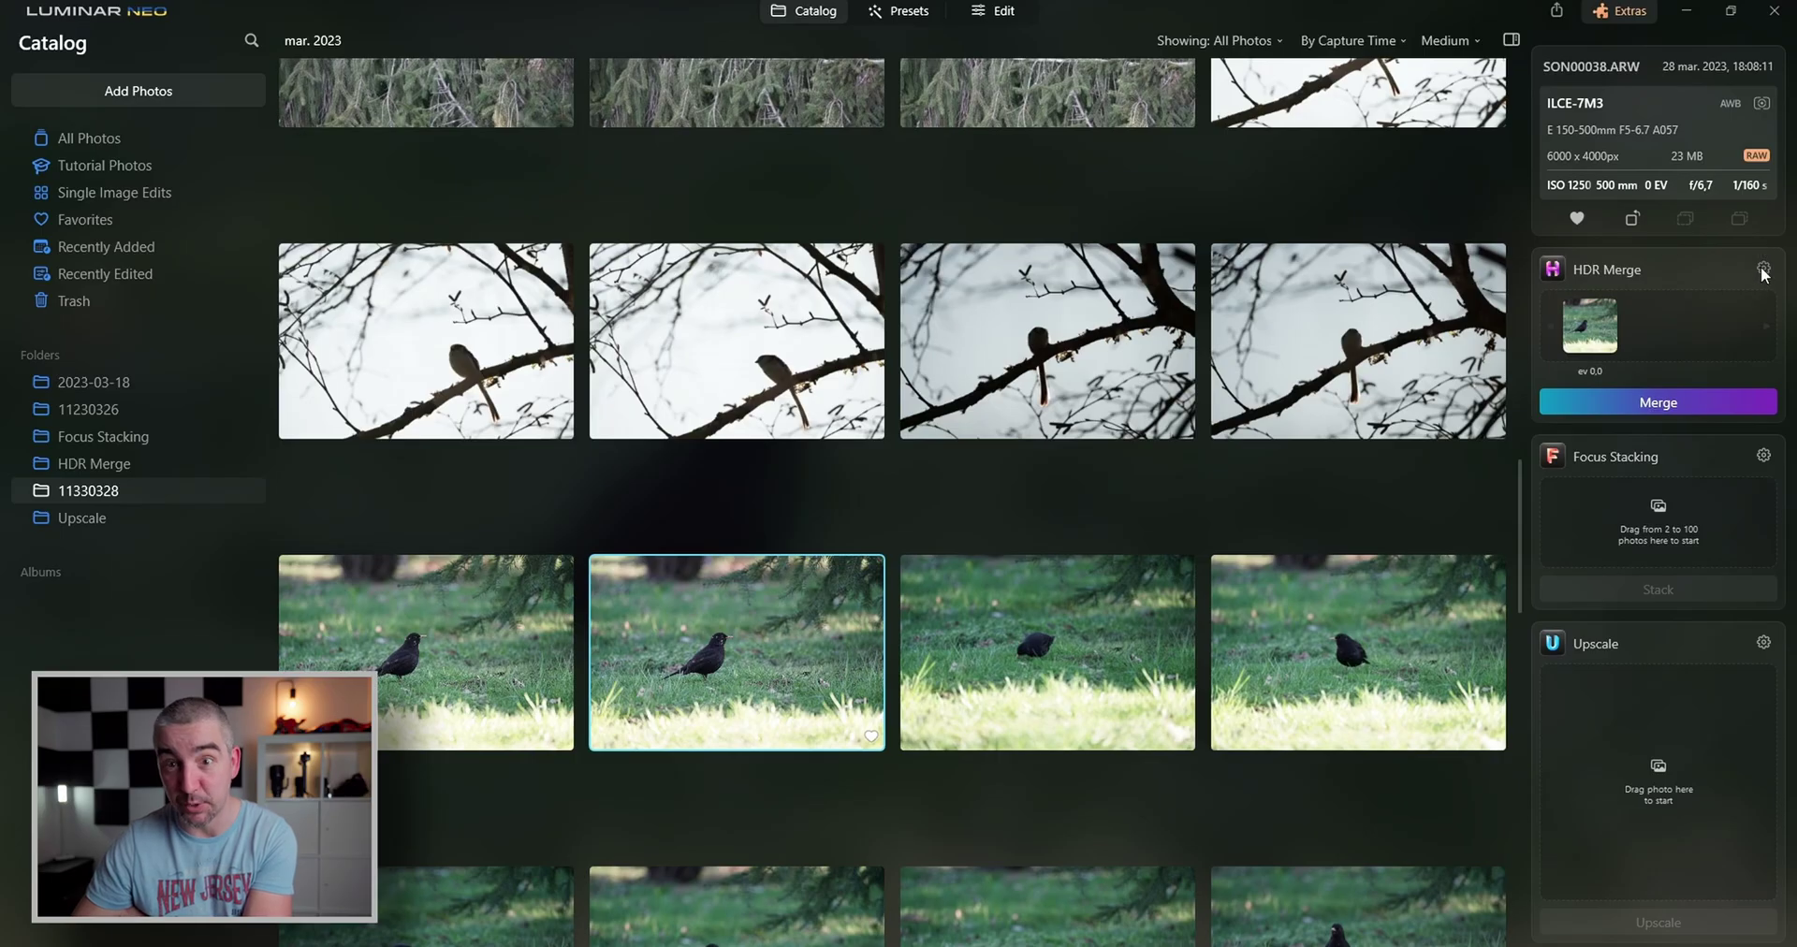
Check the HDR Merge settings, then view the merged SON00038_hdr (1) result enlarged
left_click(1764, 271)
left_click(1765, 271)
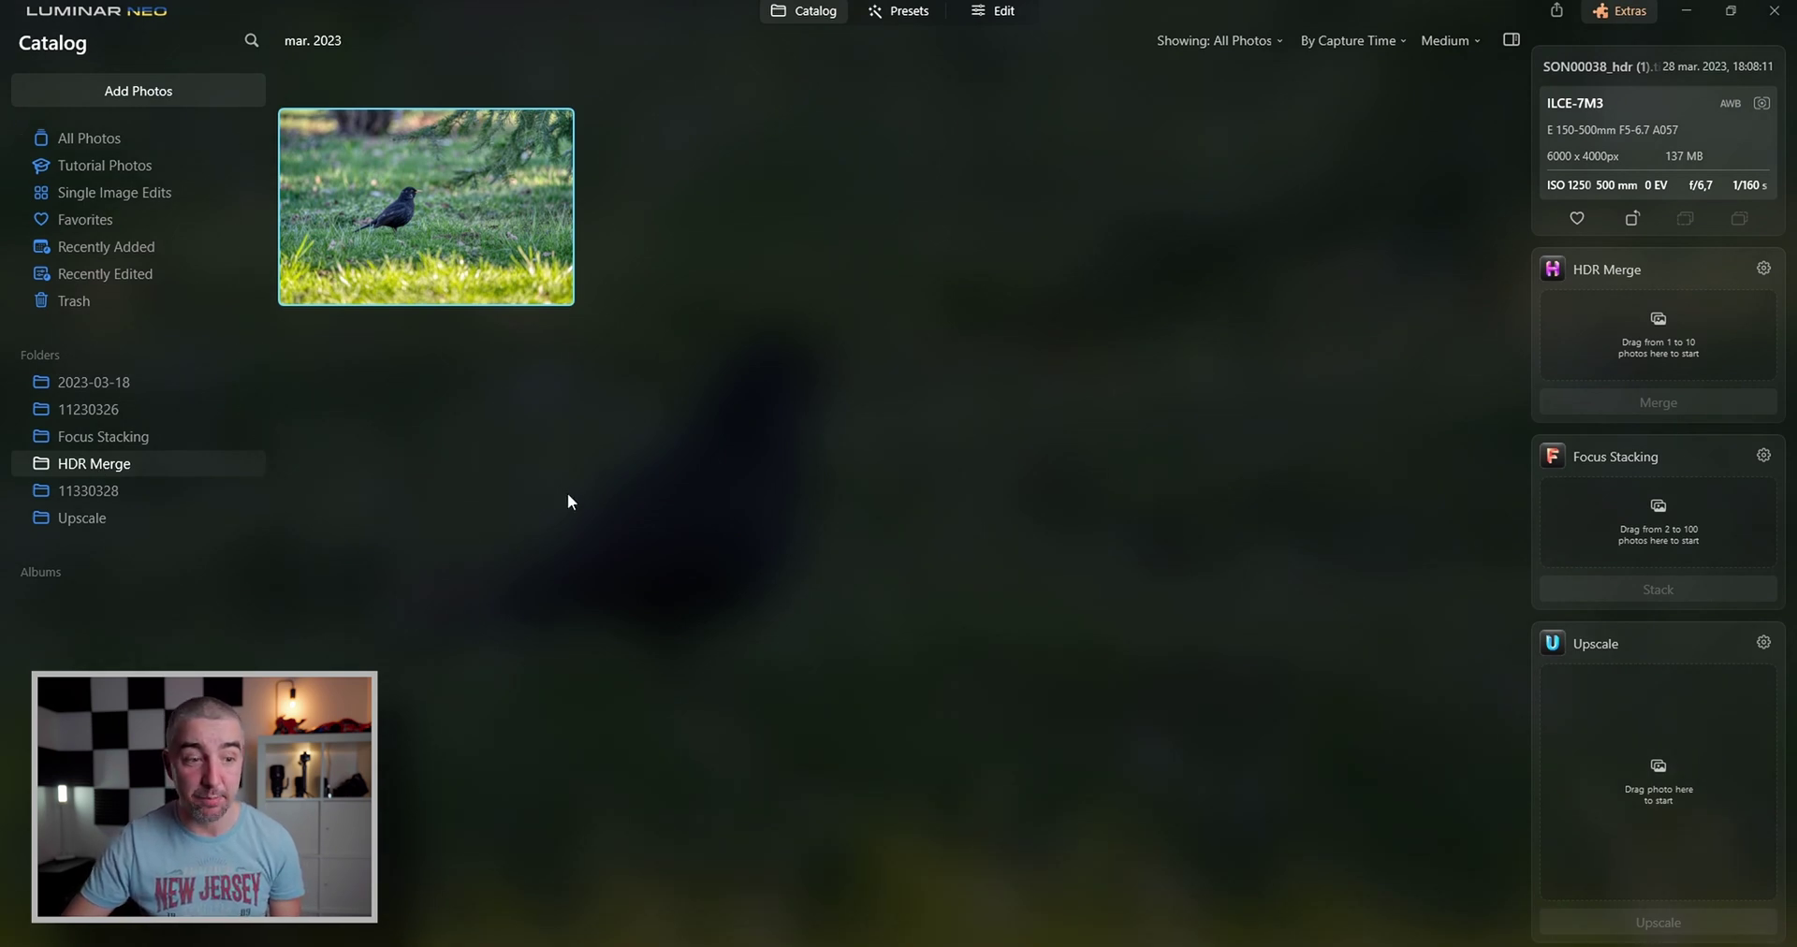
double_click(443, 260)
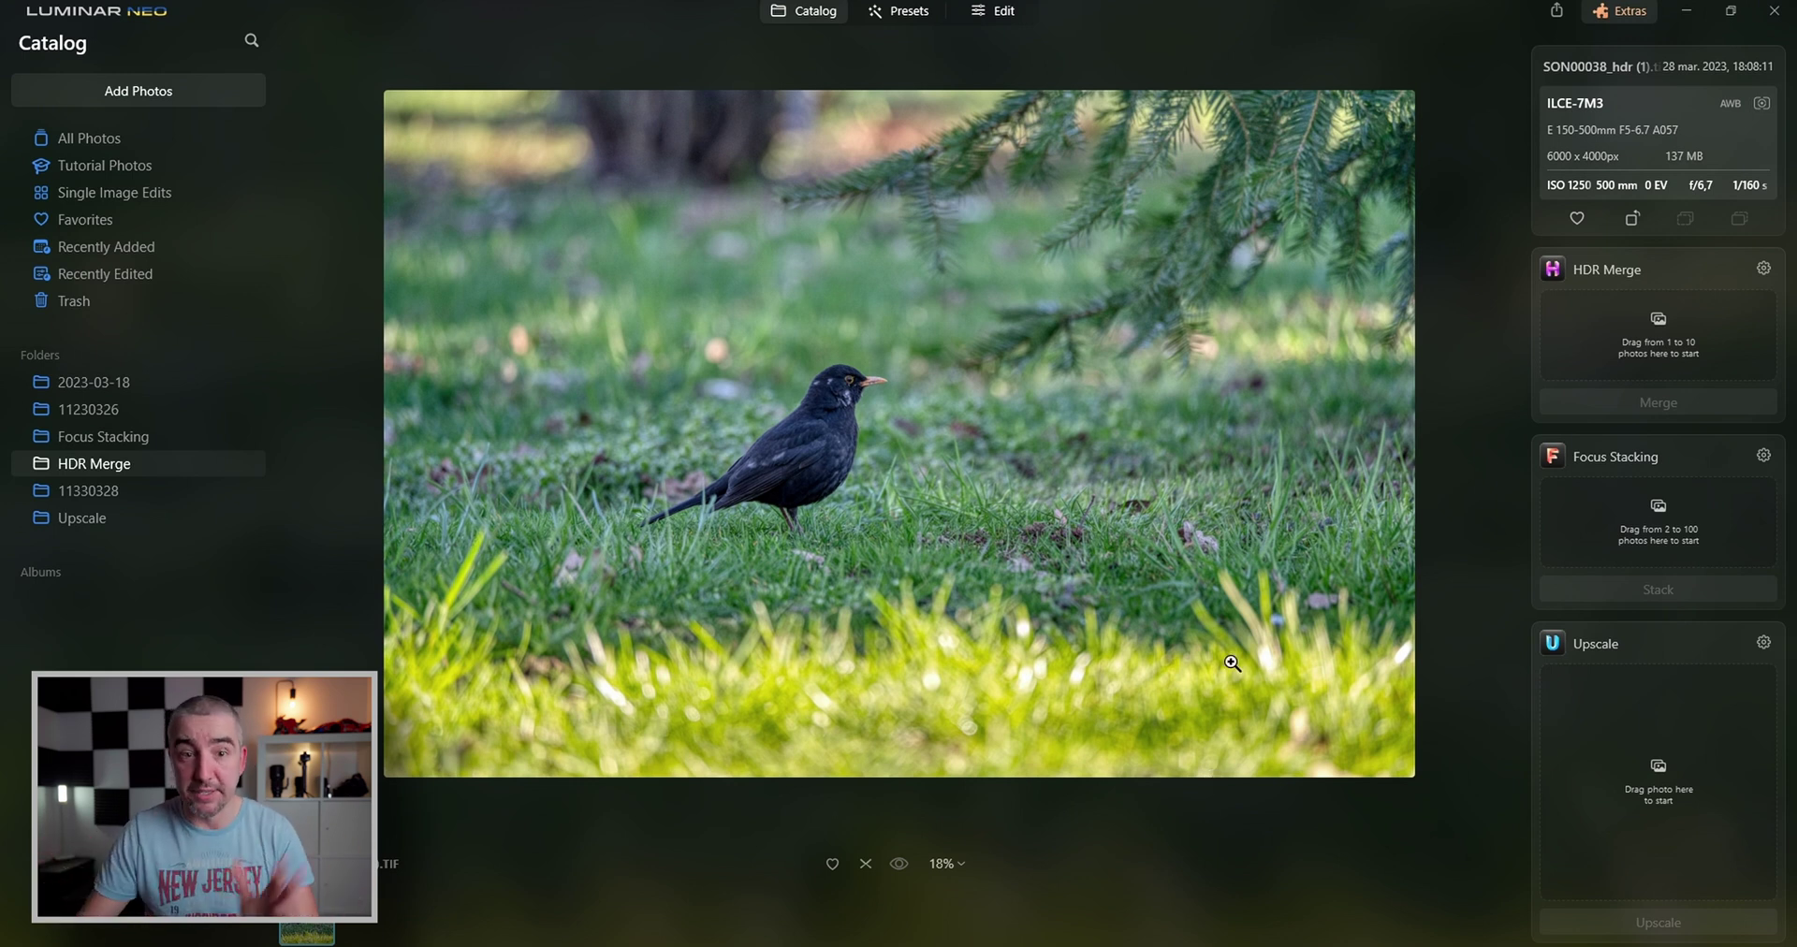
Open the merged photo for editing, zoomed to 100% and centred on the blackbird's head
left_click(999, 17)
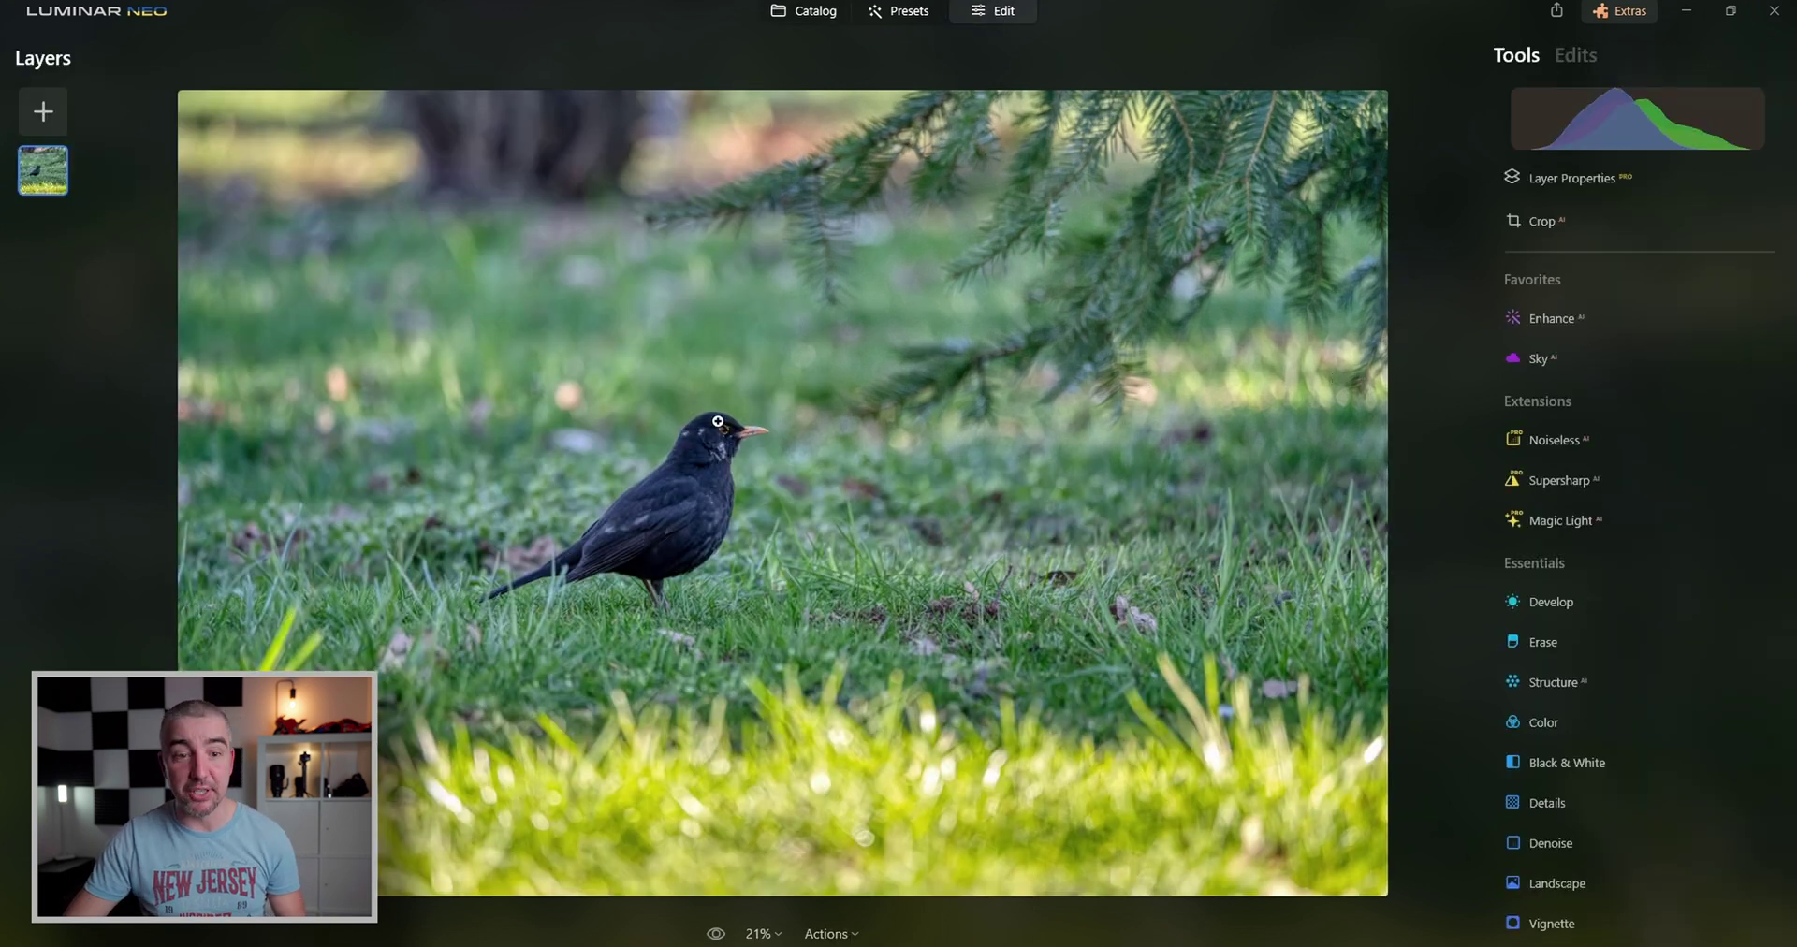
left_click(725, 418)
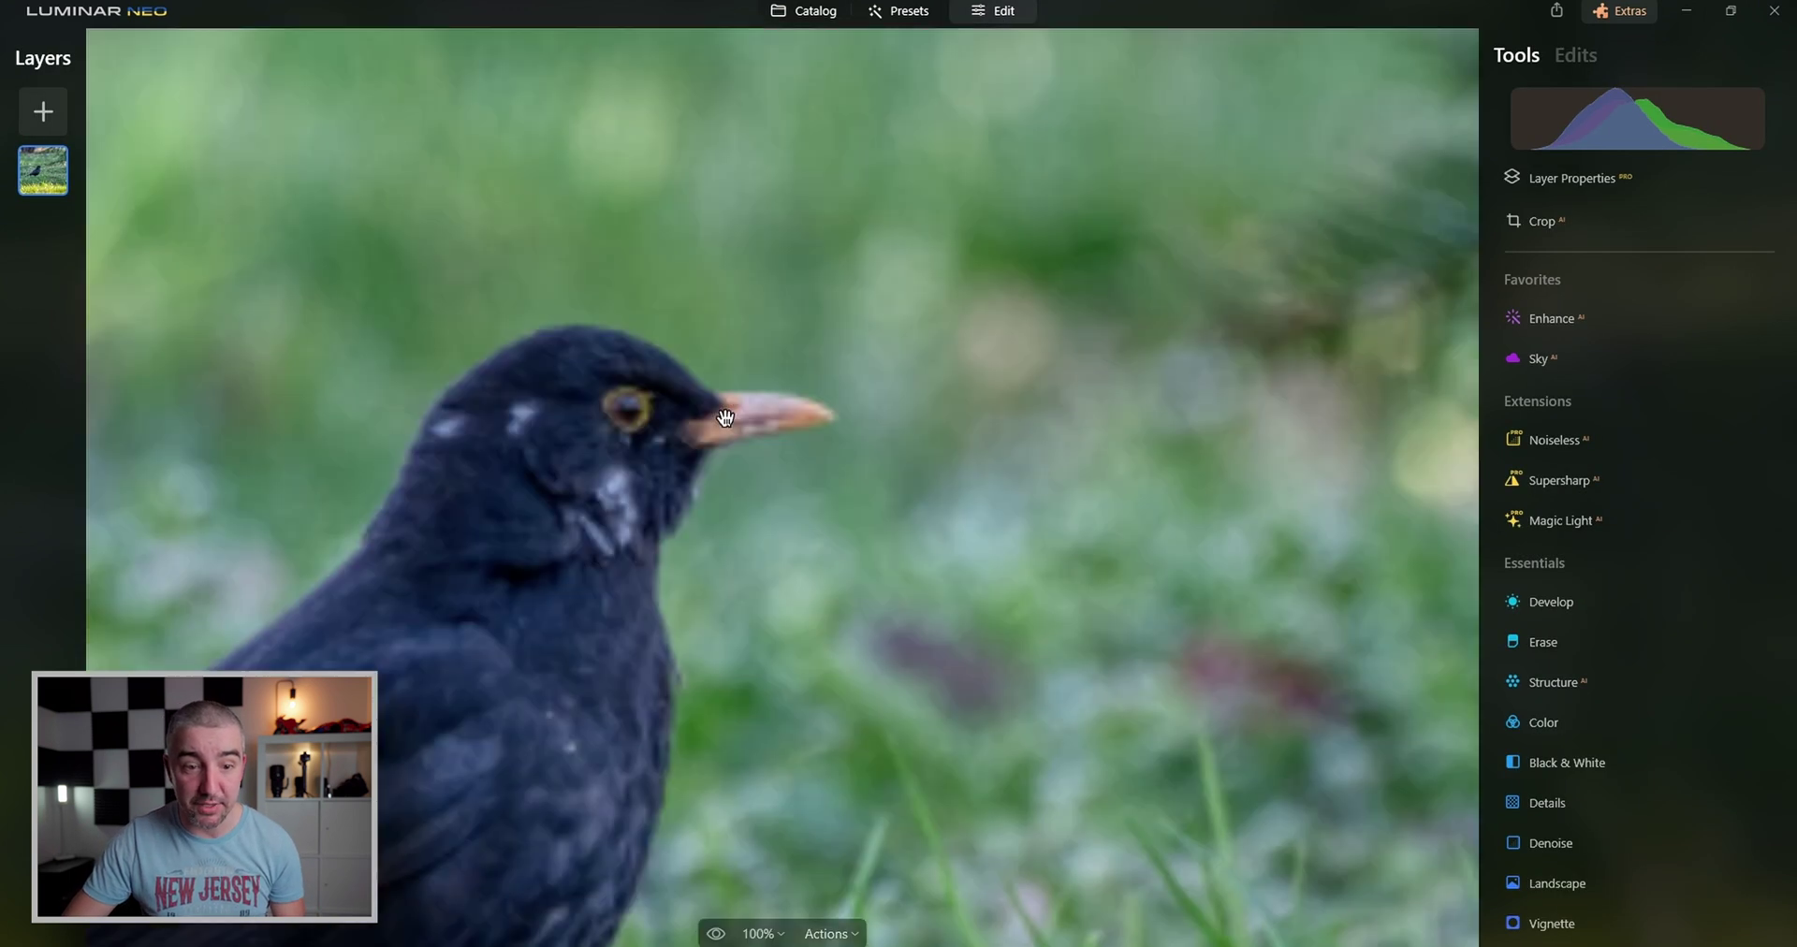
left_click_drag(705, 273, 851, 368)
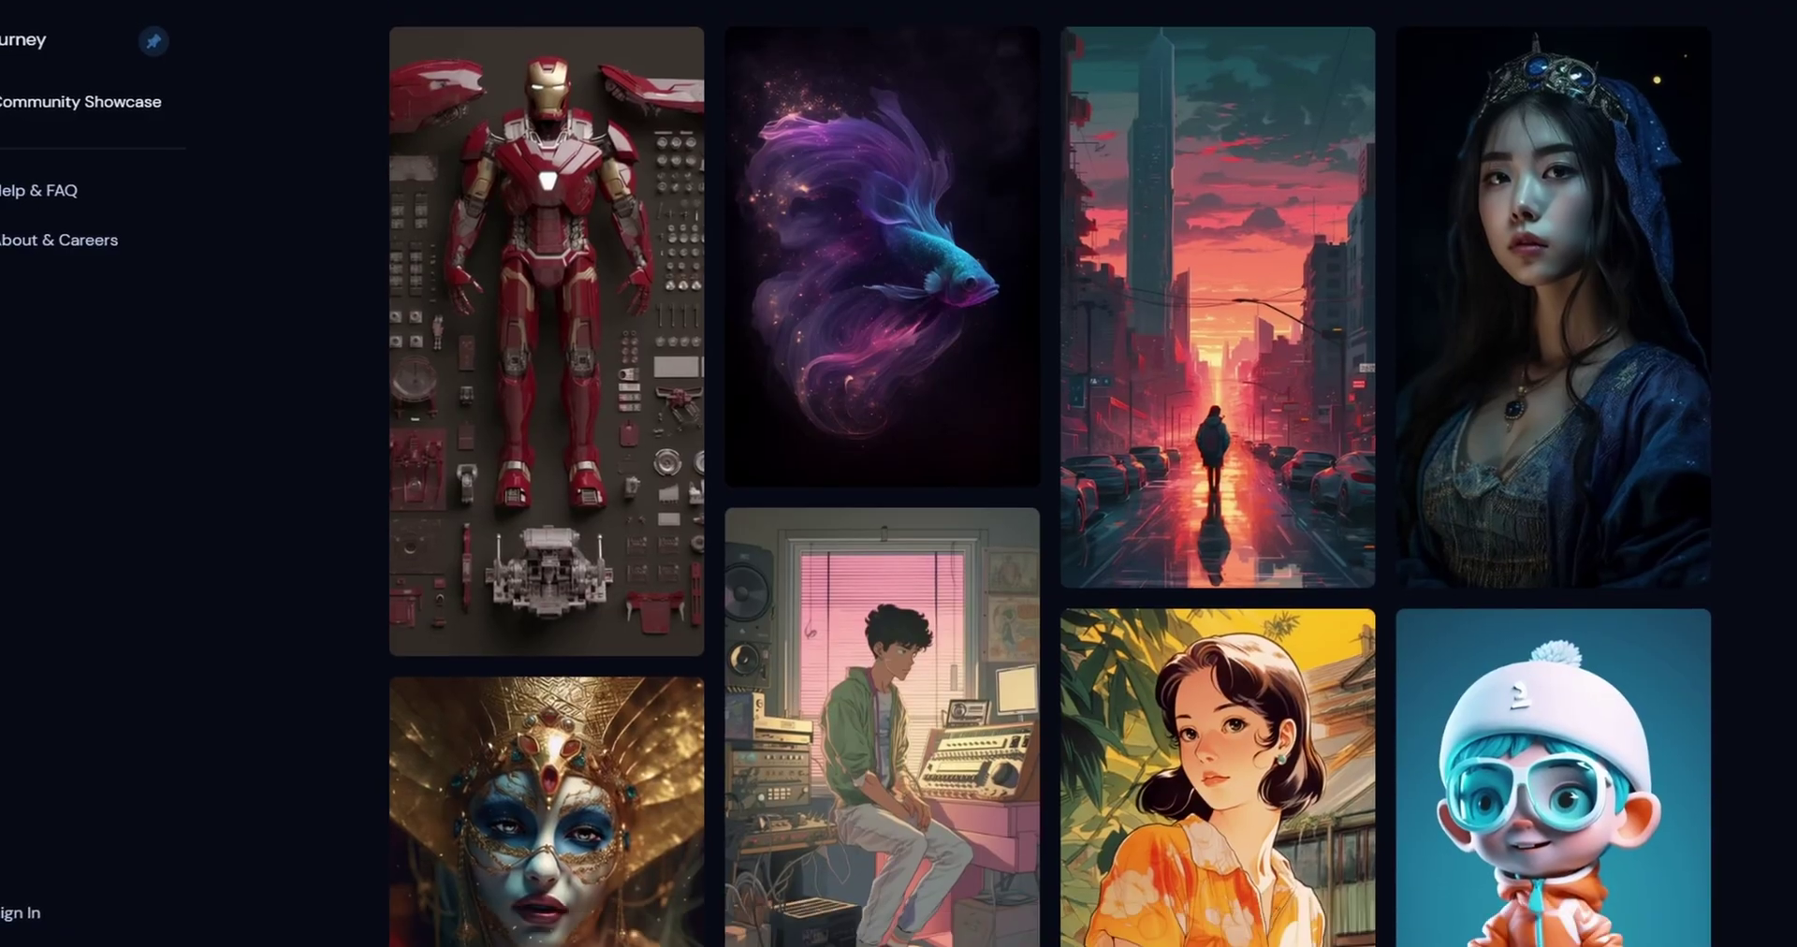
Scroll down through the Midjourney Community Showcase gallery of generated images
scroll(898, 468, "down", 4)
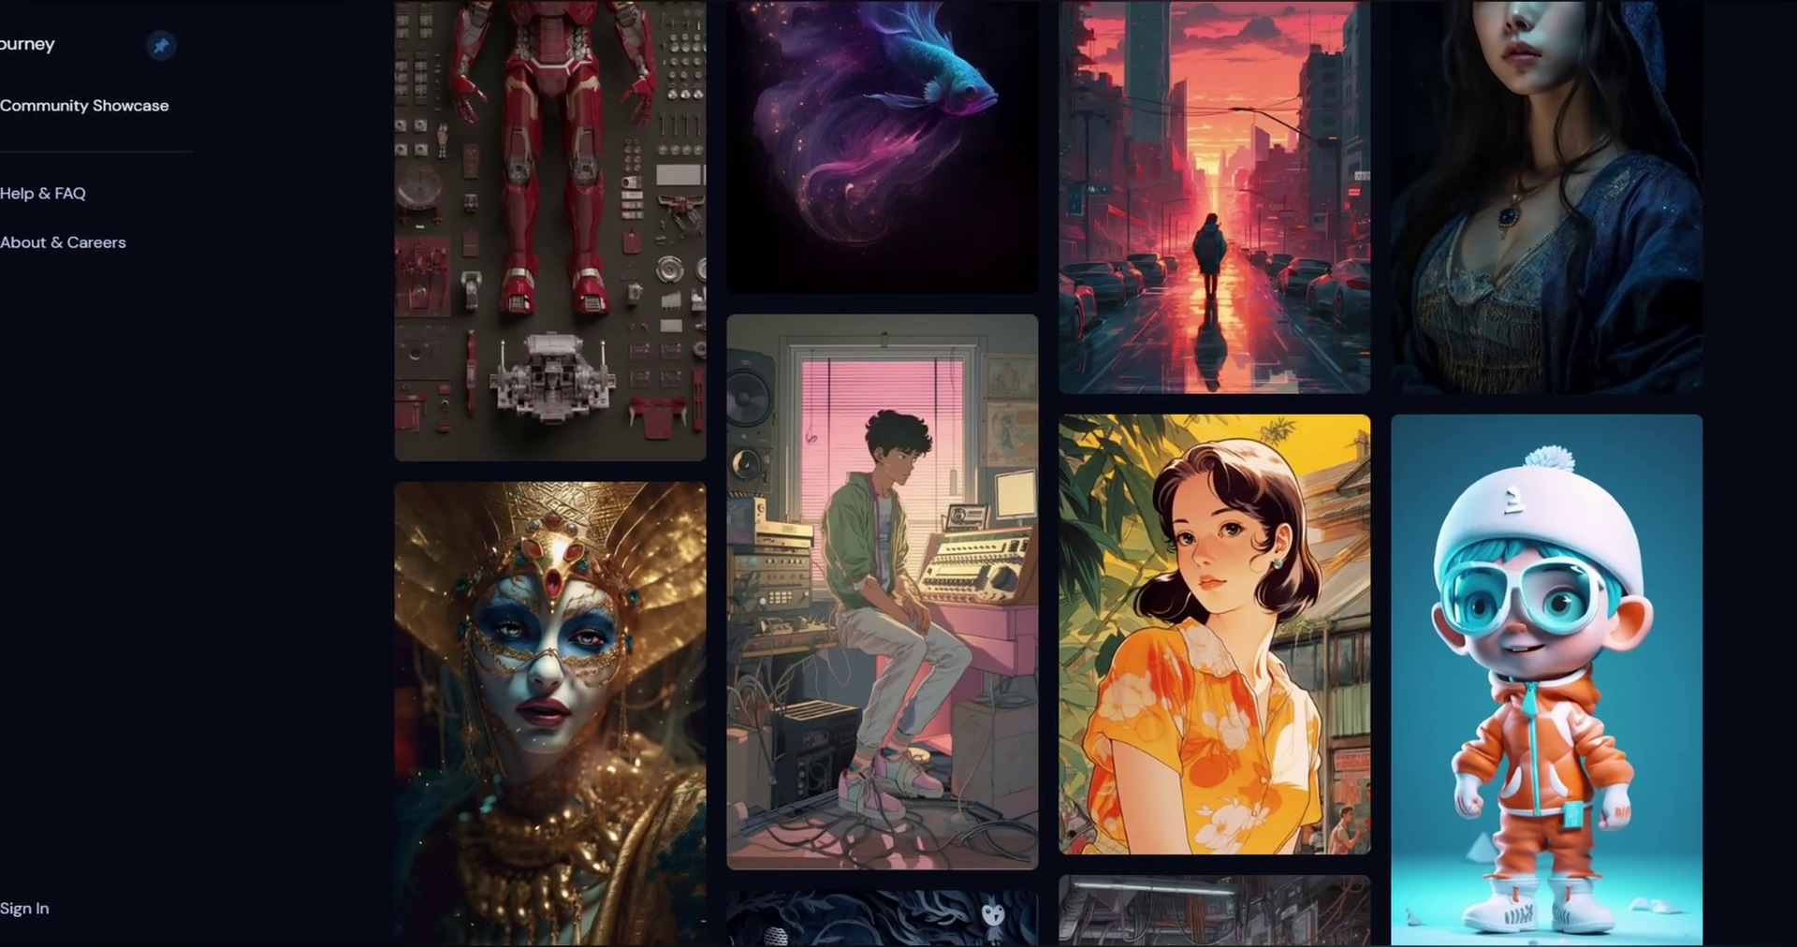
scroll(1029, 468, "down", 8)
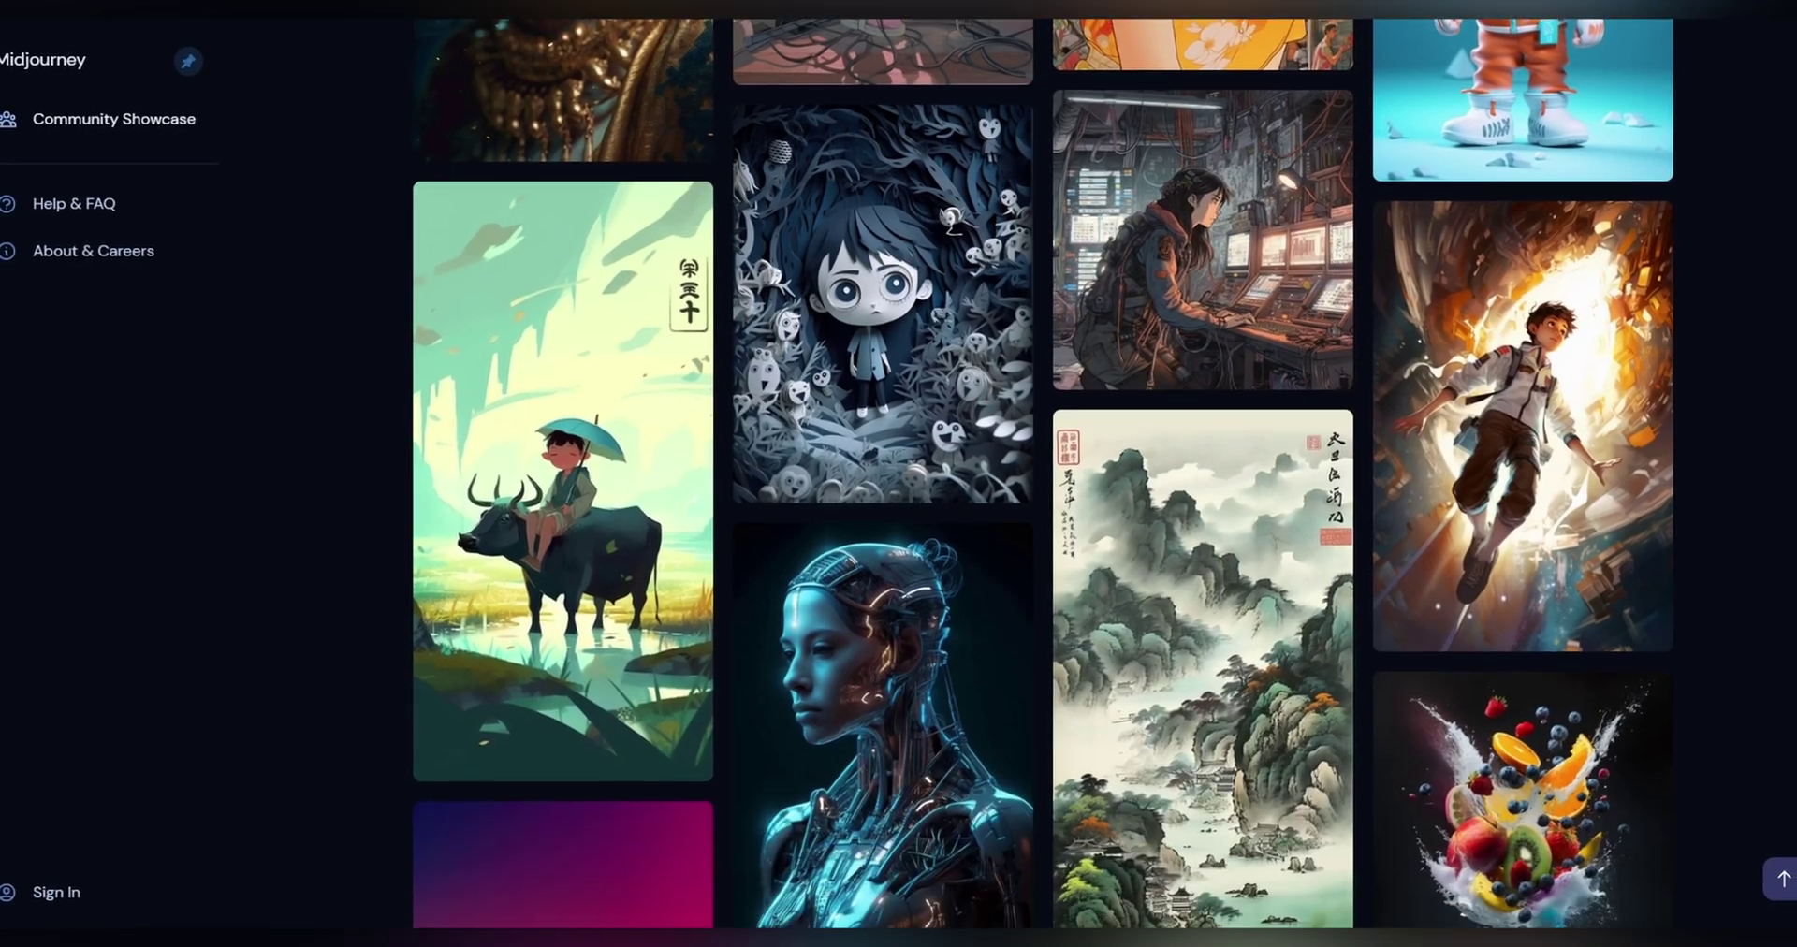
scroll(1029, 468, "down", 4)
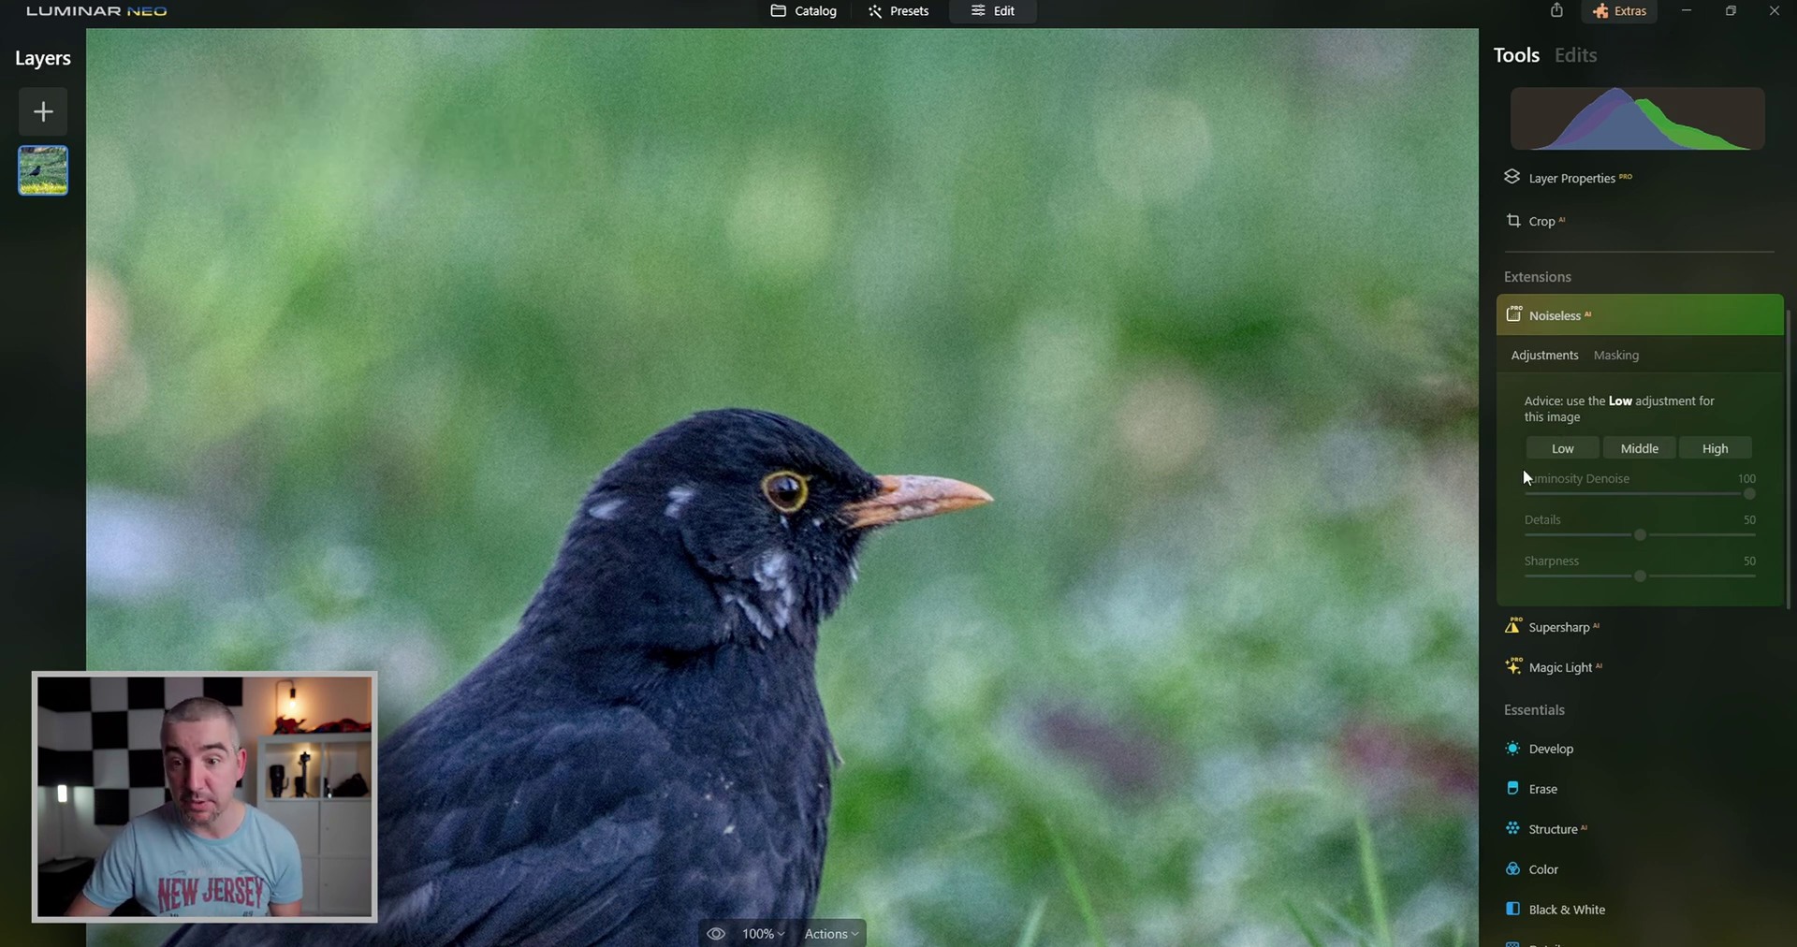
Apply Noiseless AI at Low strength with Luminosity Denoise 100, then toggle it off and on to compare
left_click(1554, 449)
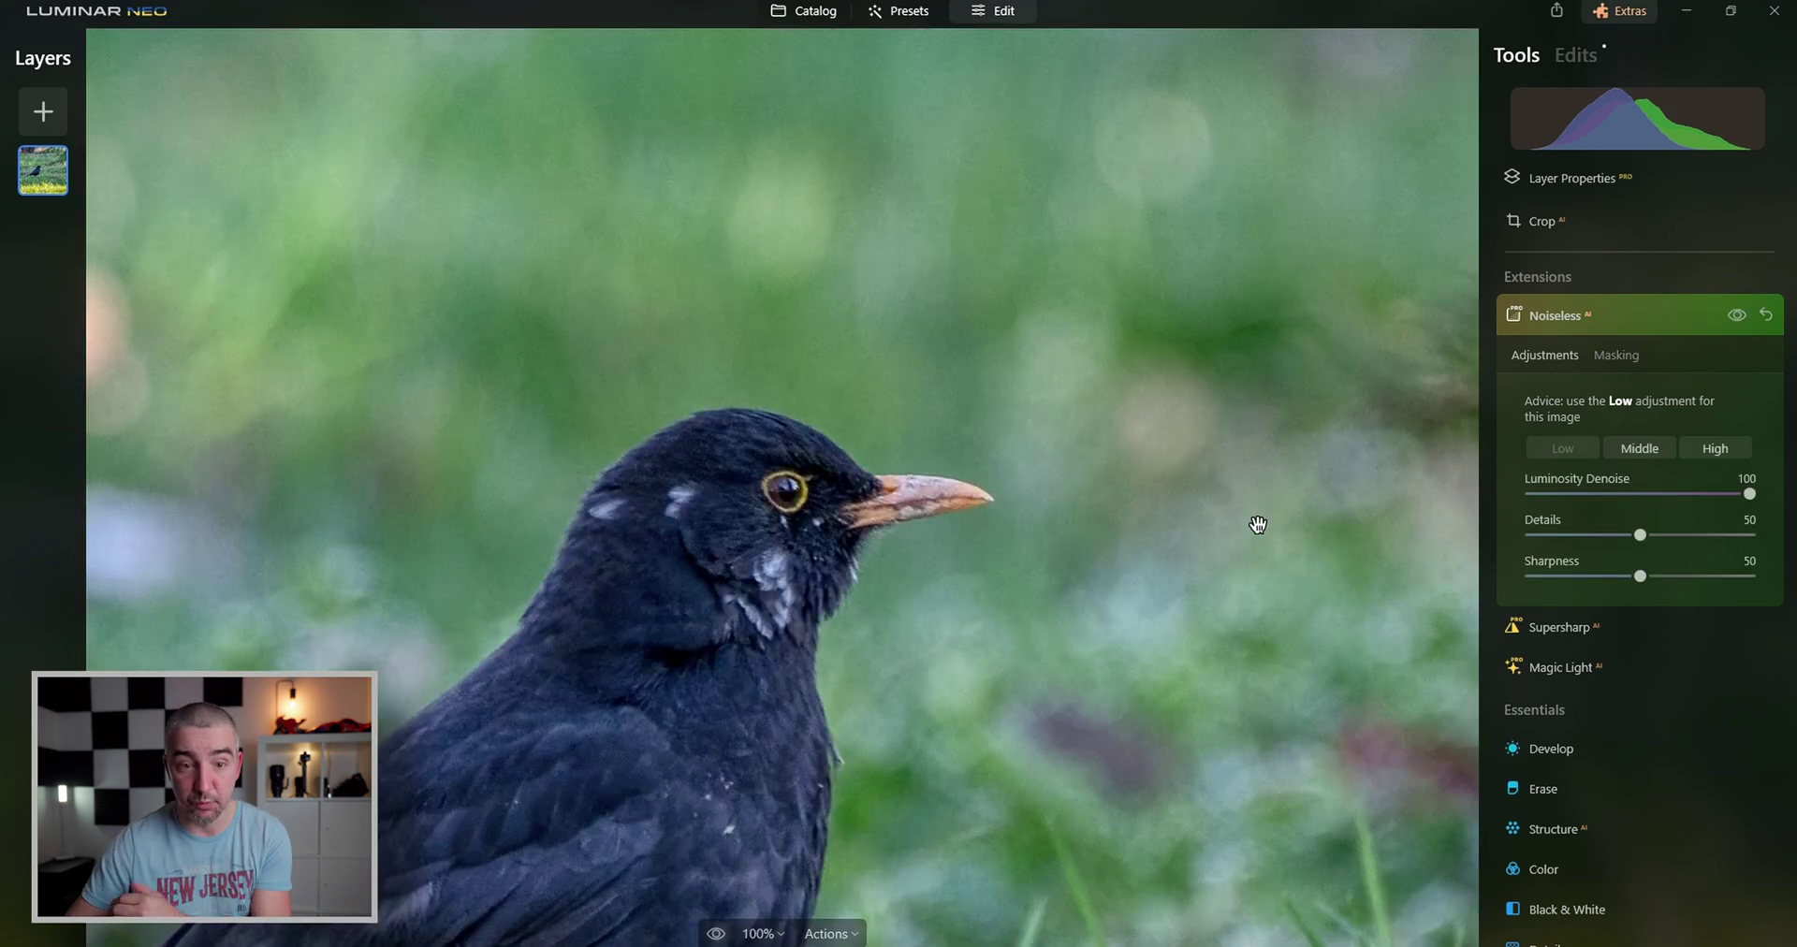
mouse_move(913, 576)
left_mouse_down()
mouse_move(989, 391)
mouse_move(1071, 486)
left_mouse_up()
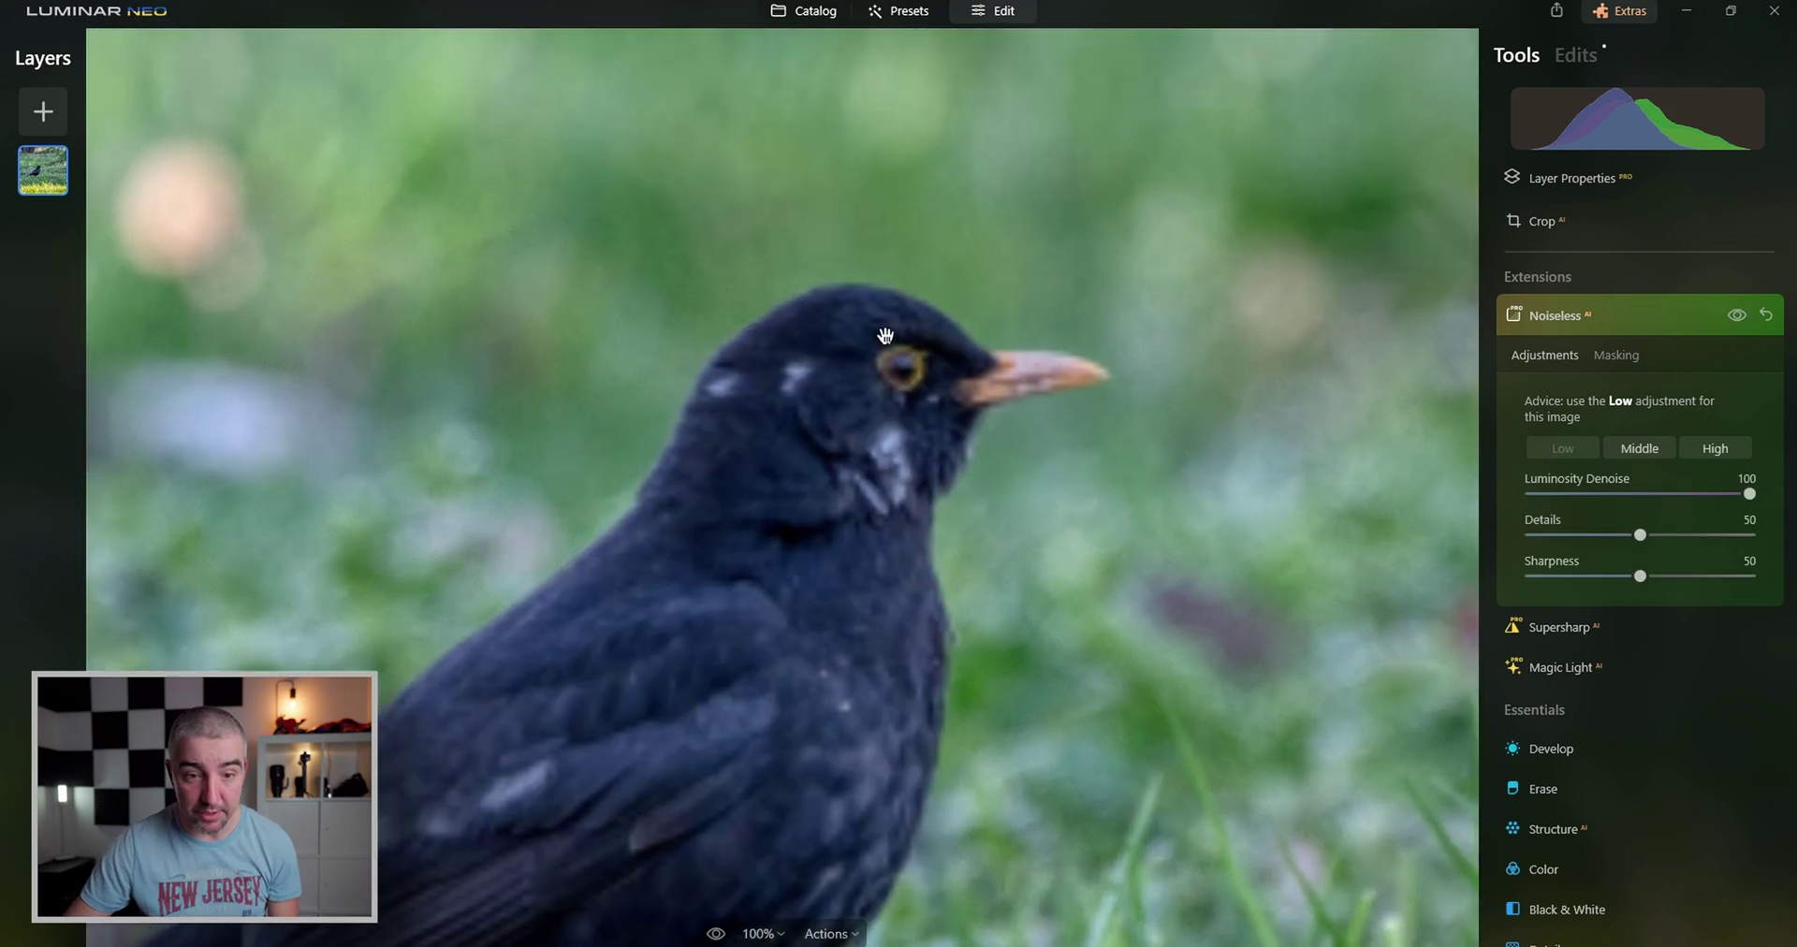
left_click_drag(951, 509, 973, 531)
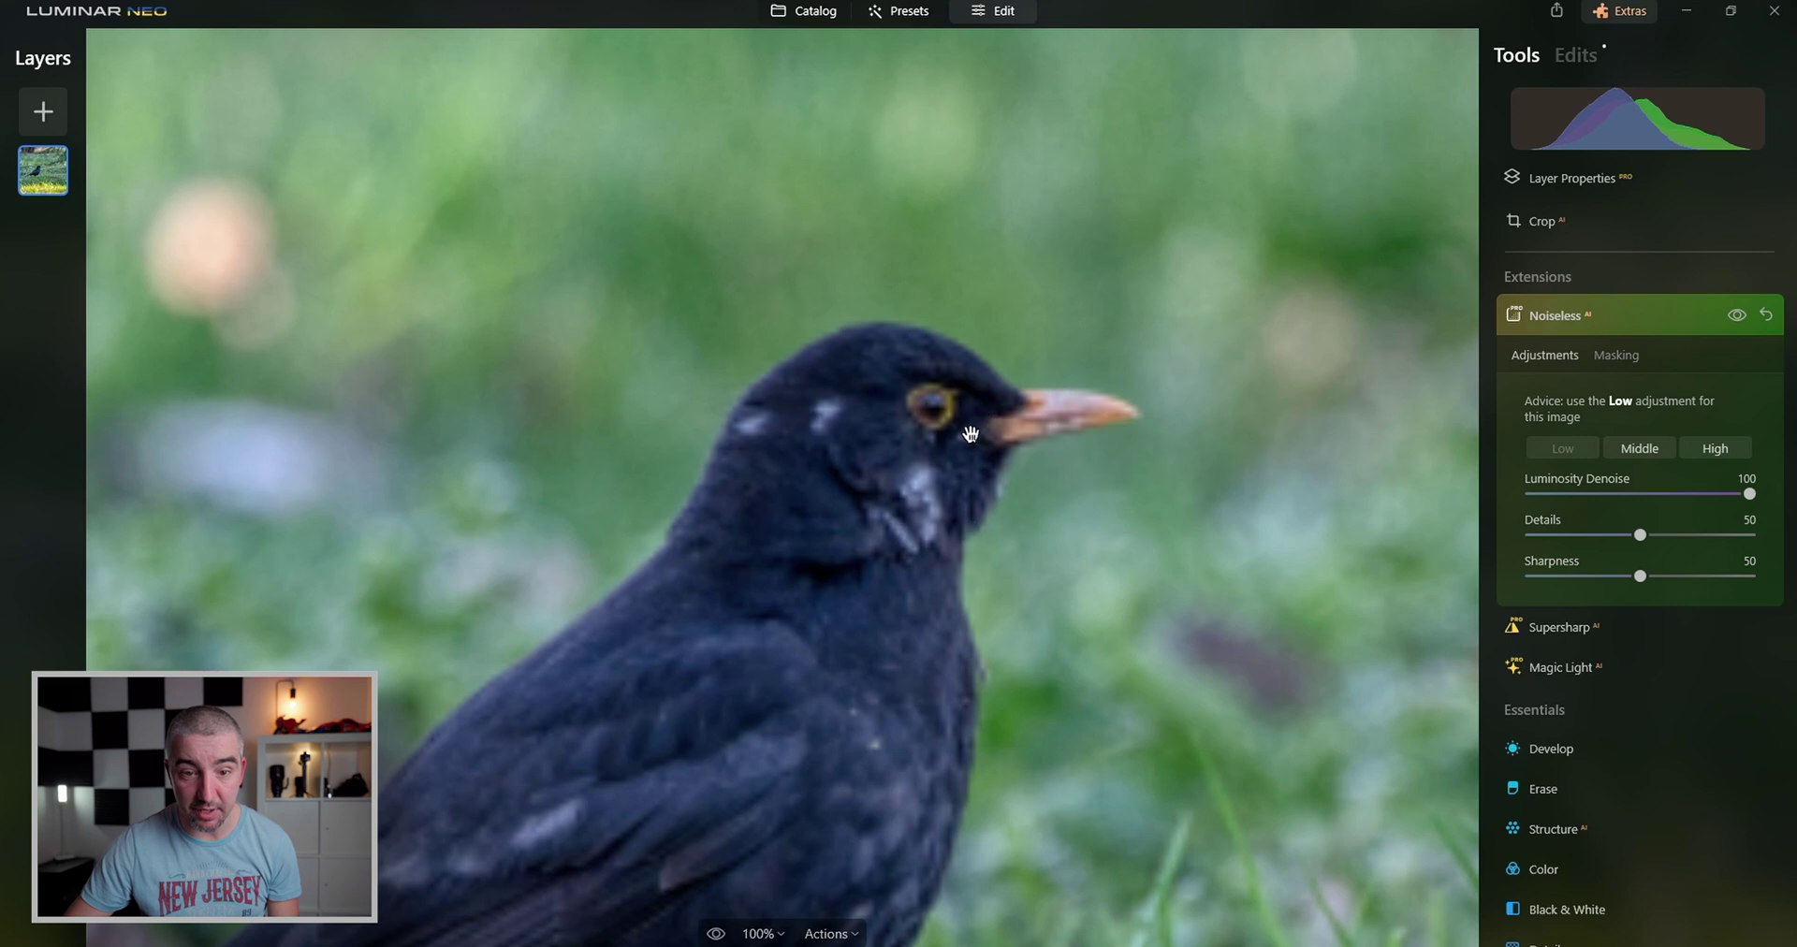
left_click(1732, 320)
left_click(1732, 320)
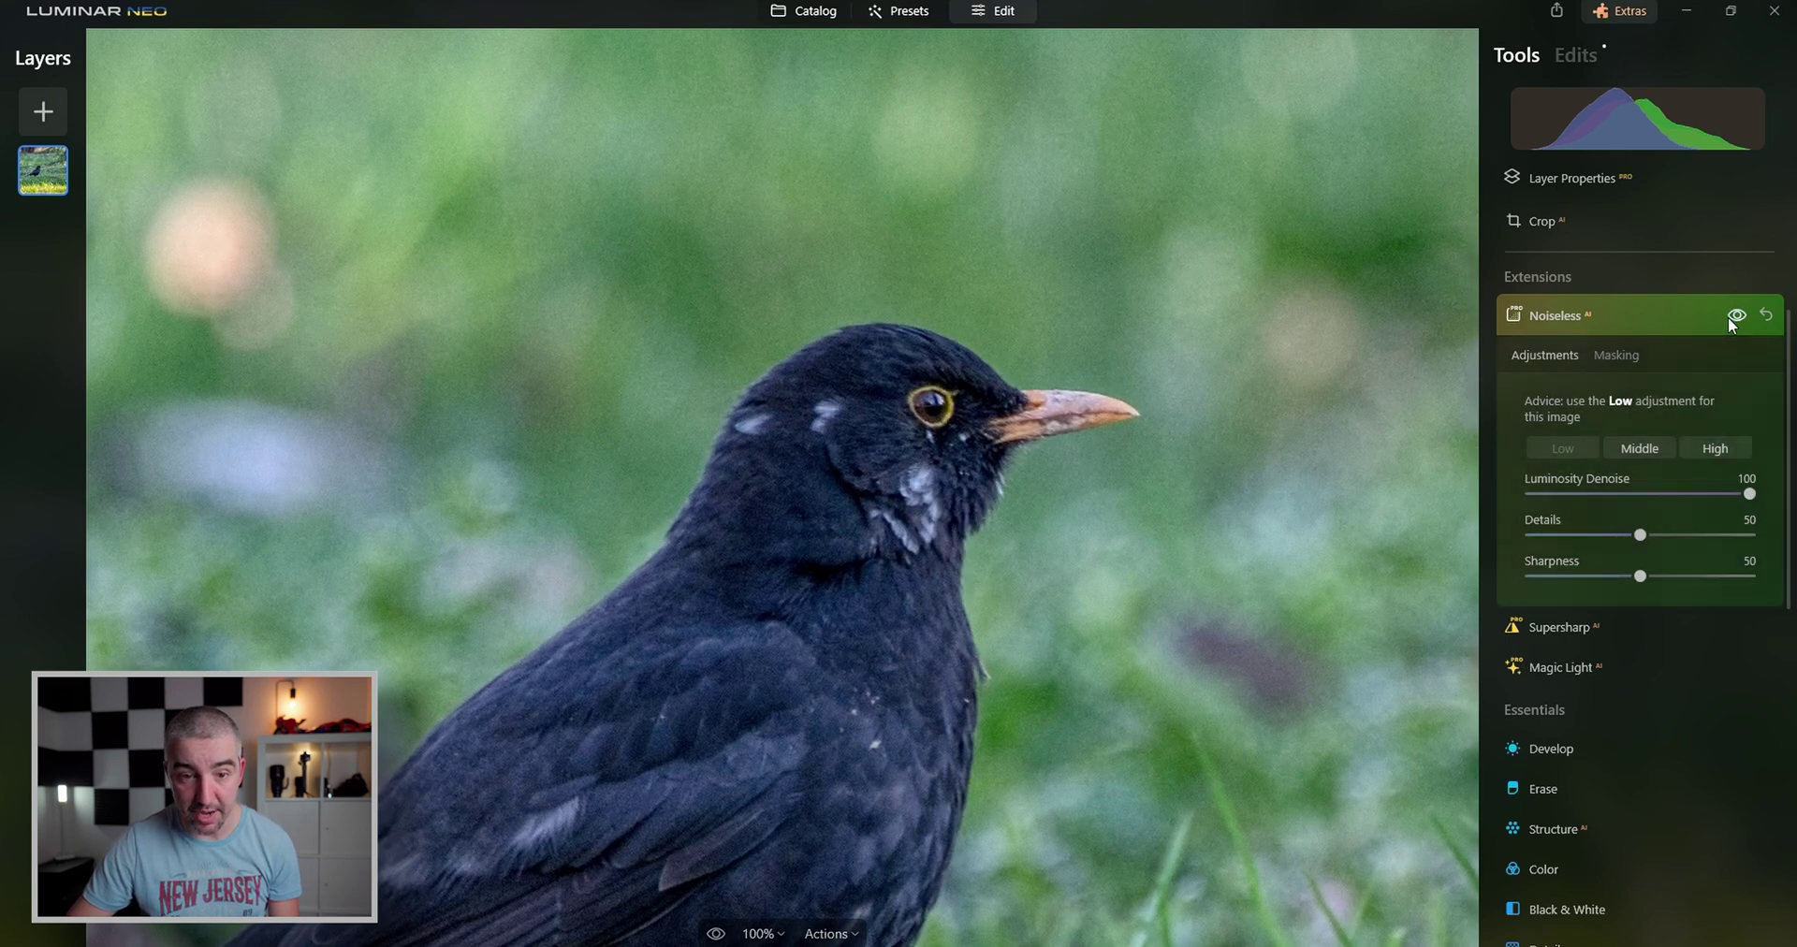
Compare the denoised feathers across the bird's body, then zoom out to the whole photo
left_click_drag(1232, 325, 1071, 381)
left_click_drag(1226, 394, 1208, 349)
left_click_drag(748, 468, 958, 449)
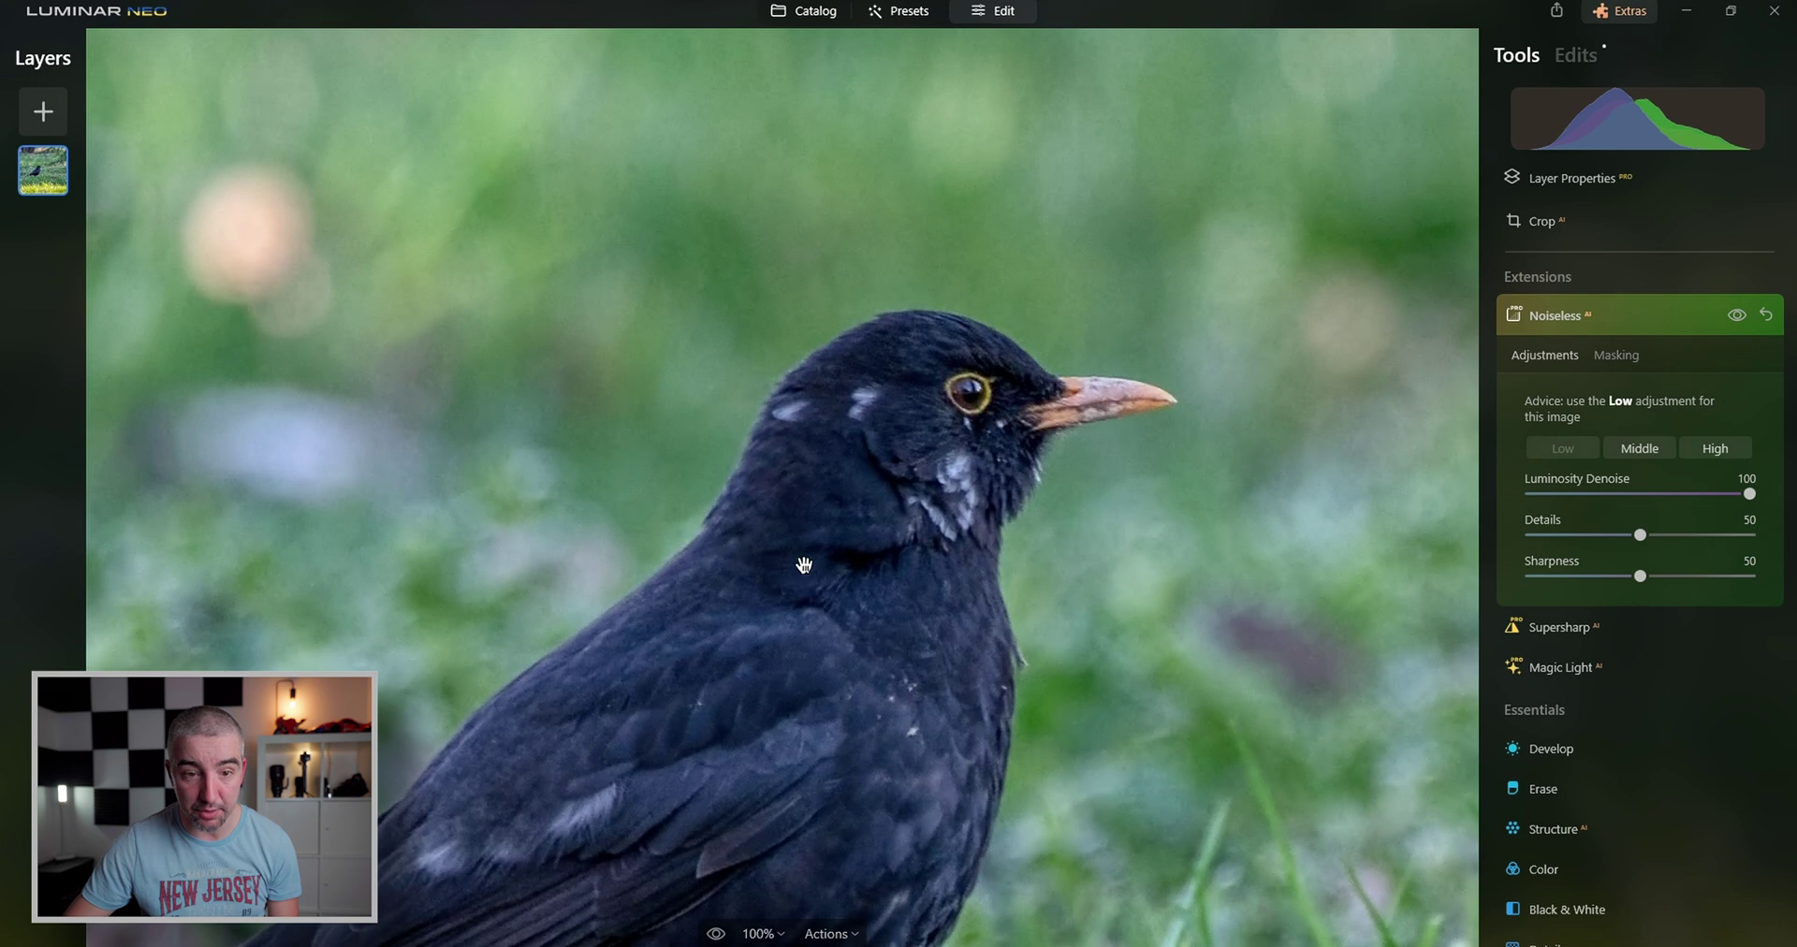
left_click_drag(819, 468, 963, 384)
left_click_drag(921, 491, 925, 380)
left_click(1738, 314)
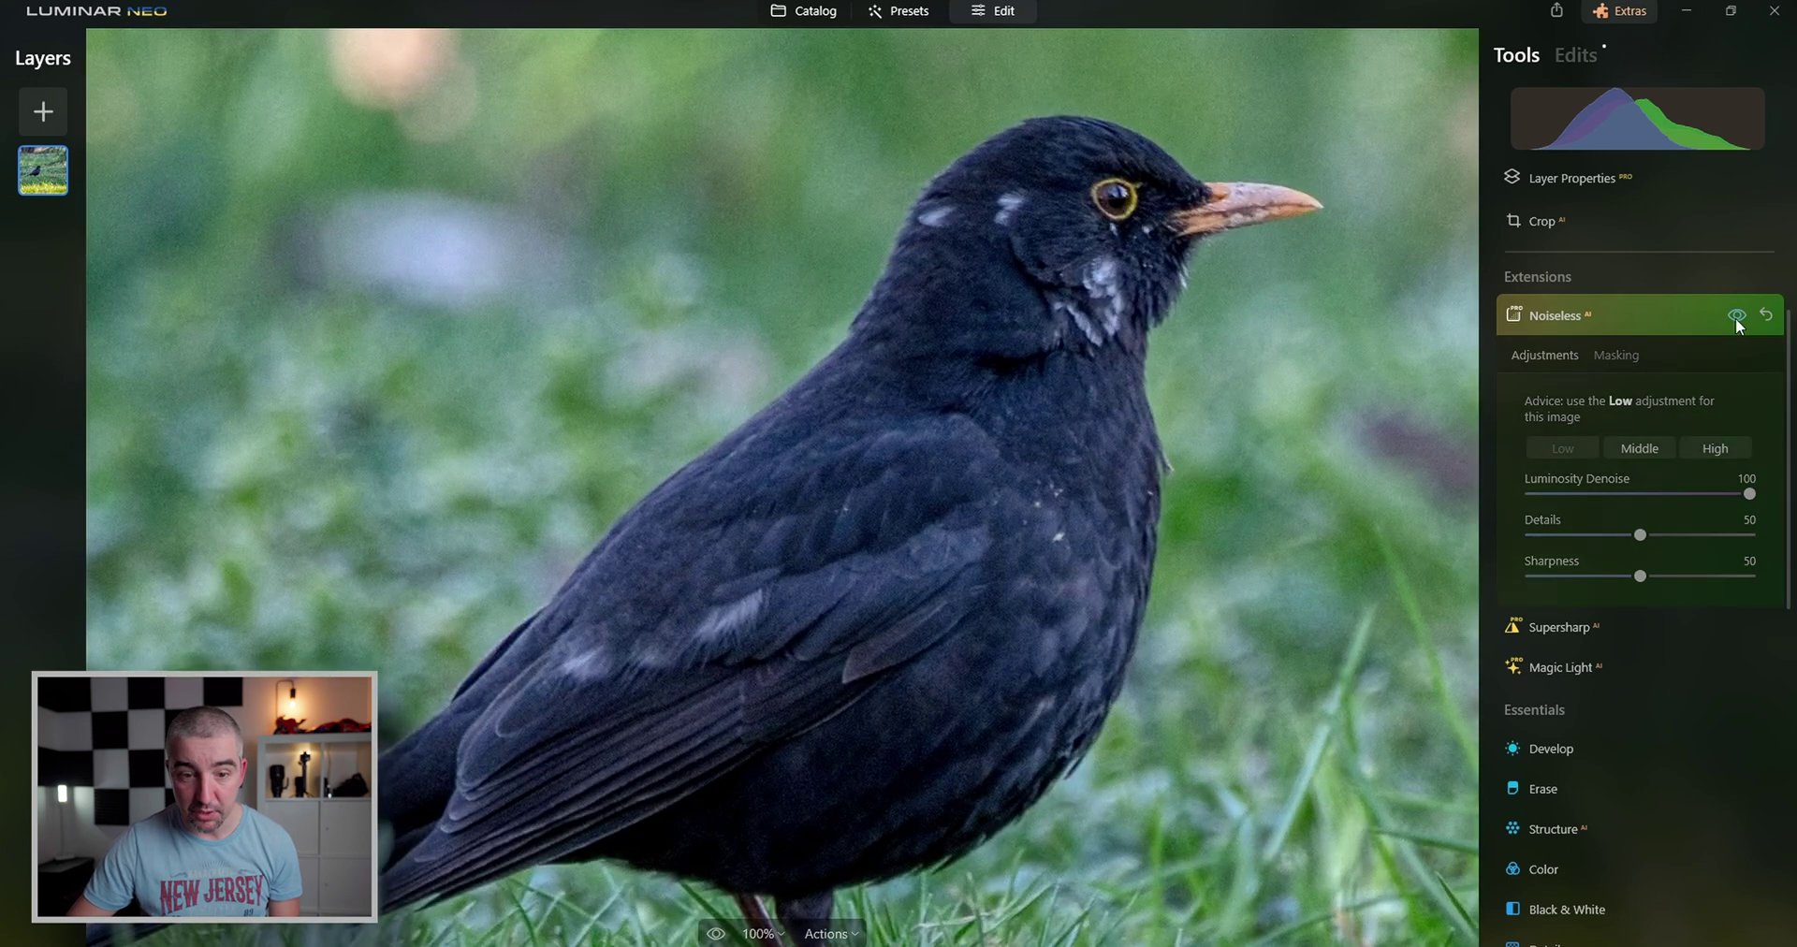
left_click(1737, 315)
left_click_drag(1122, 319, 1019, 426)
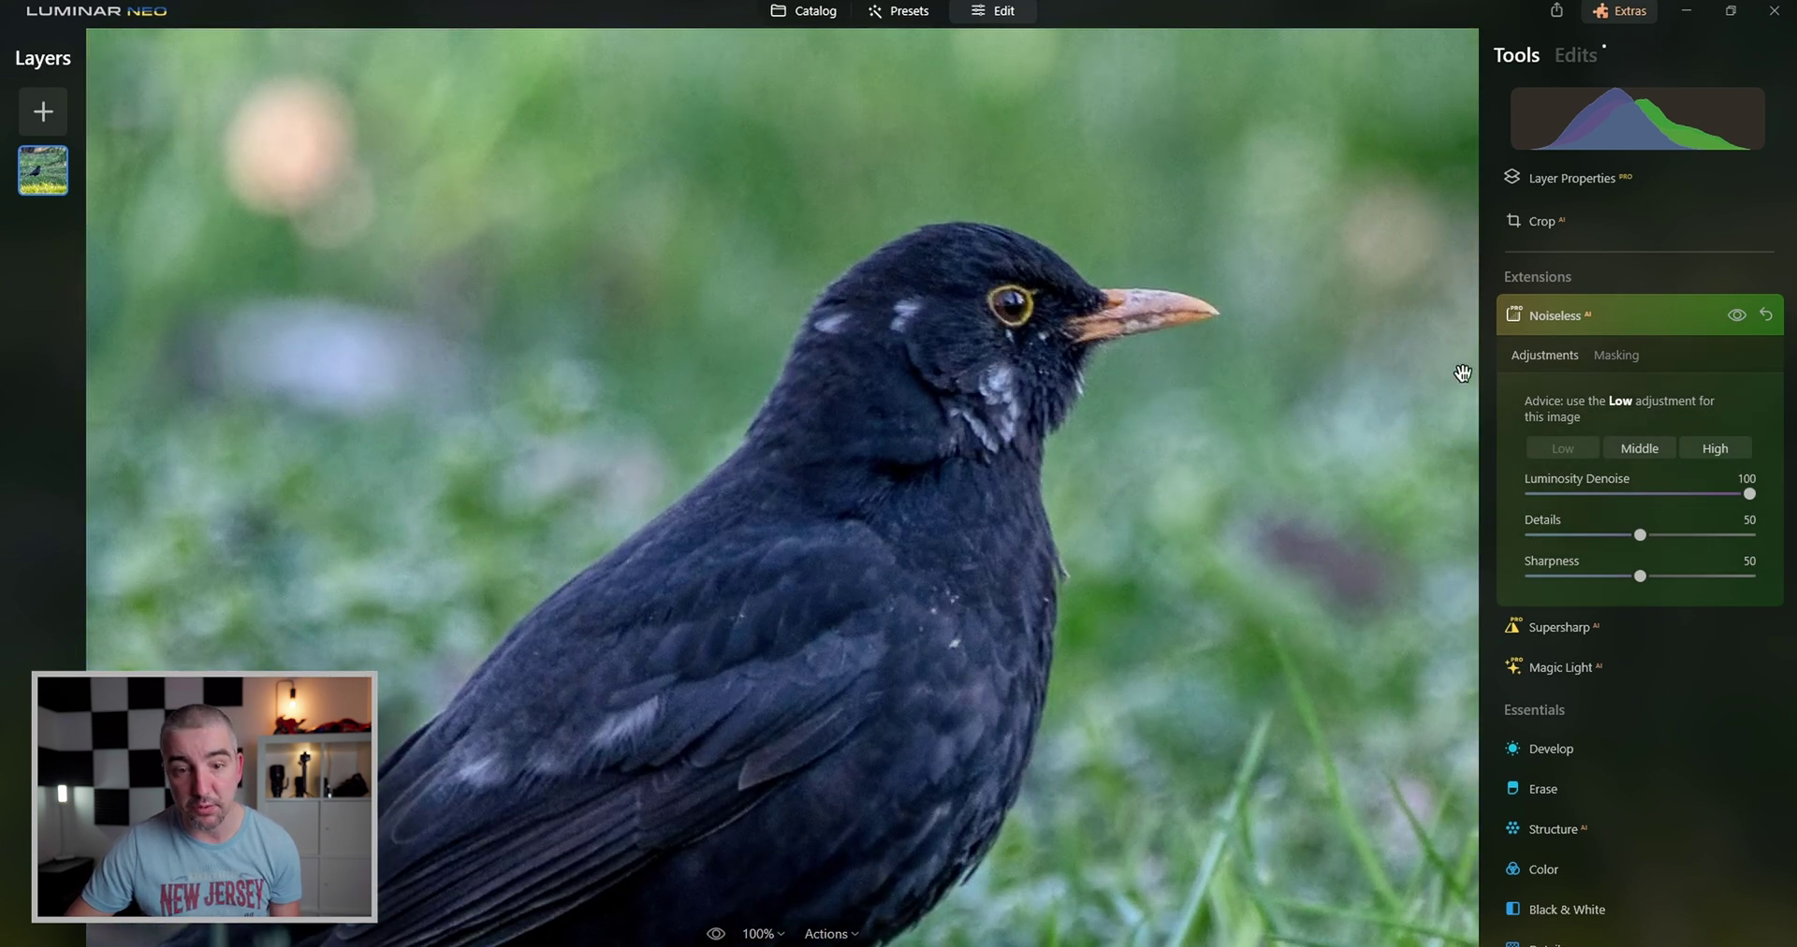
left_click(1119, 342)
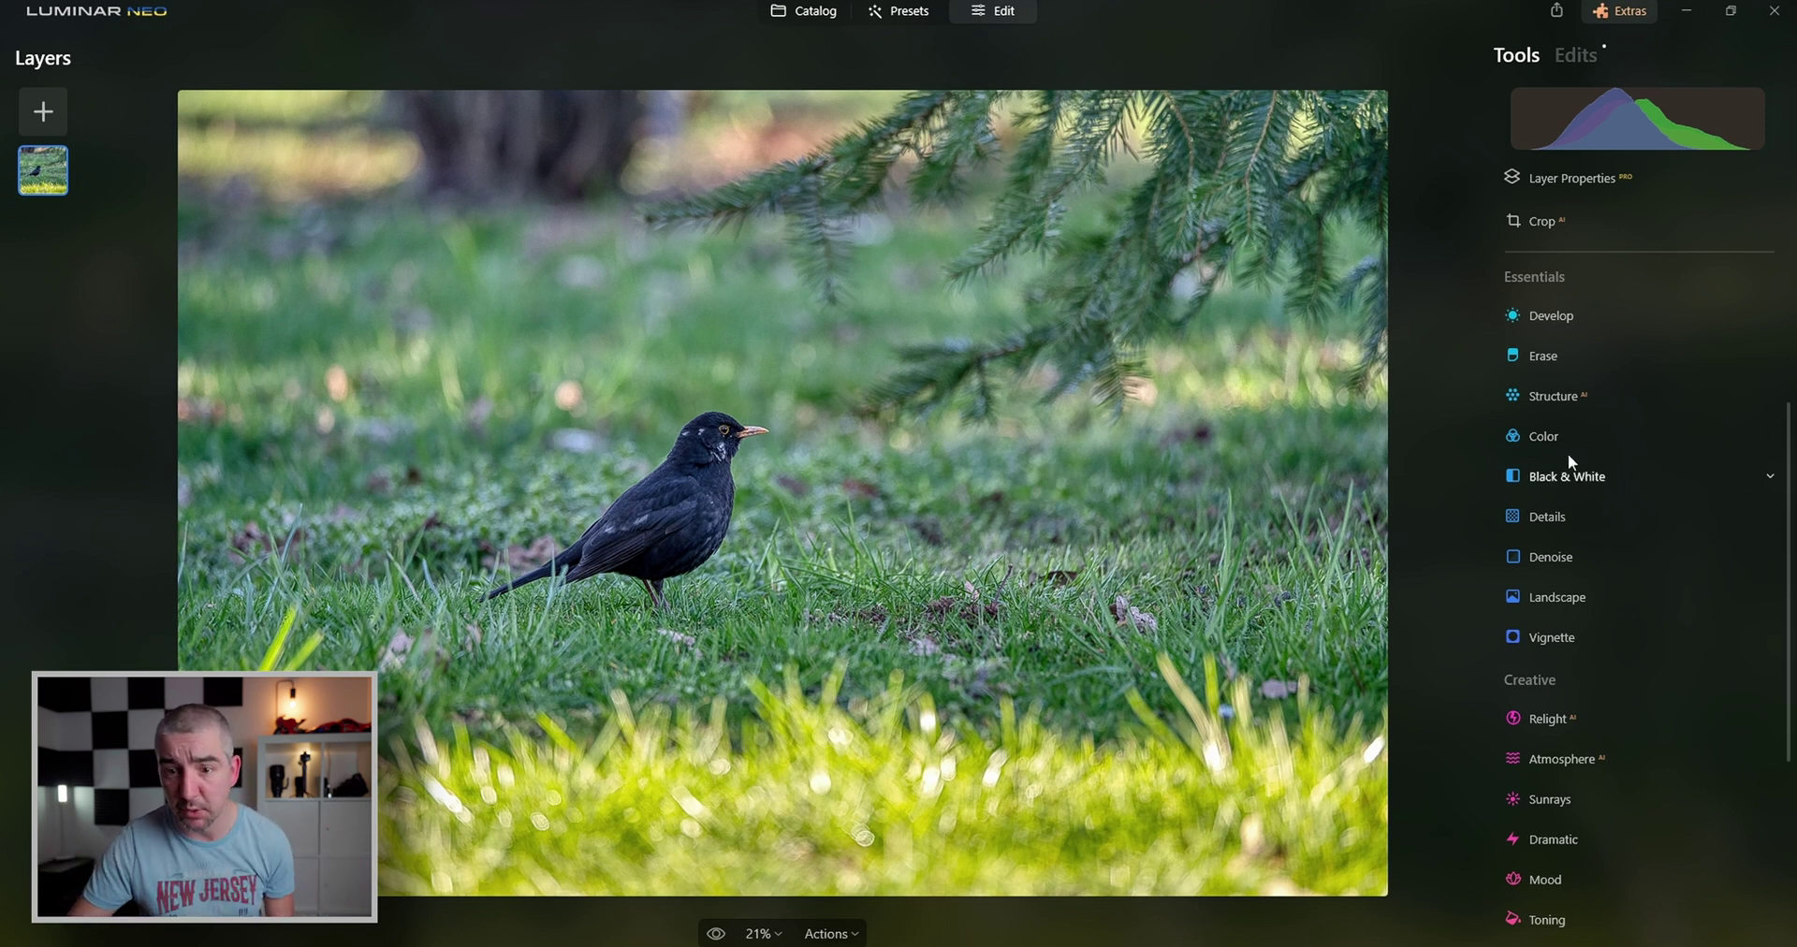
Crop the photo to a 2:3 frame around the blackbird using Composition AI
scroll(1569, 453, "up", 3)
left_click(1559, 223)
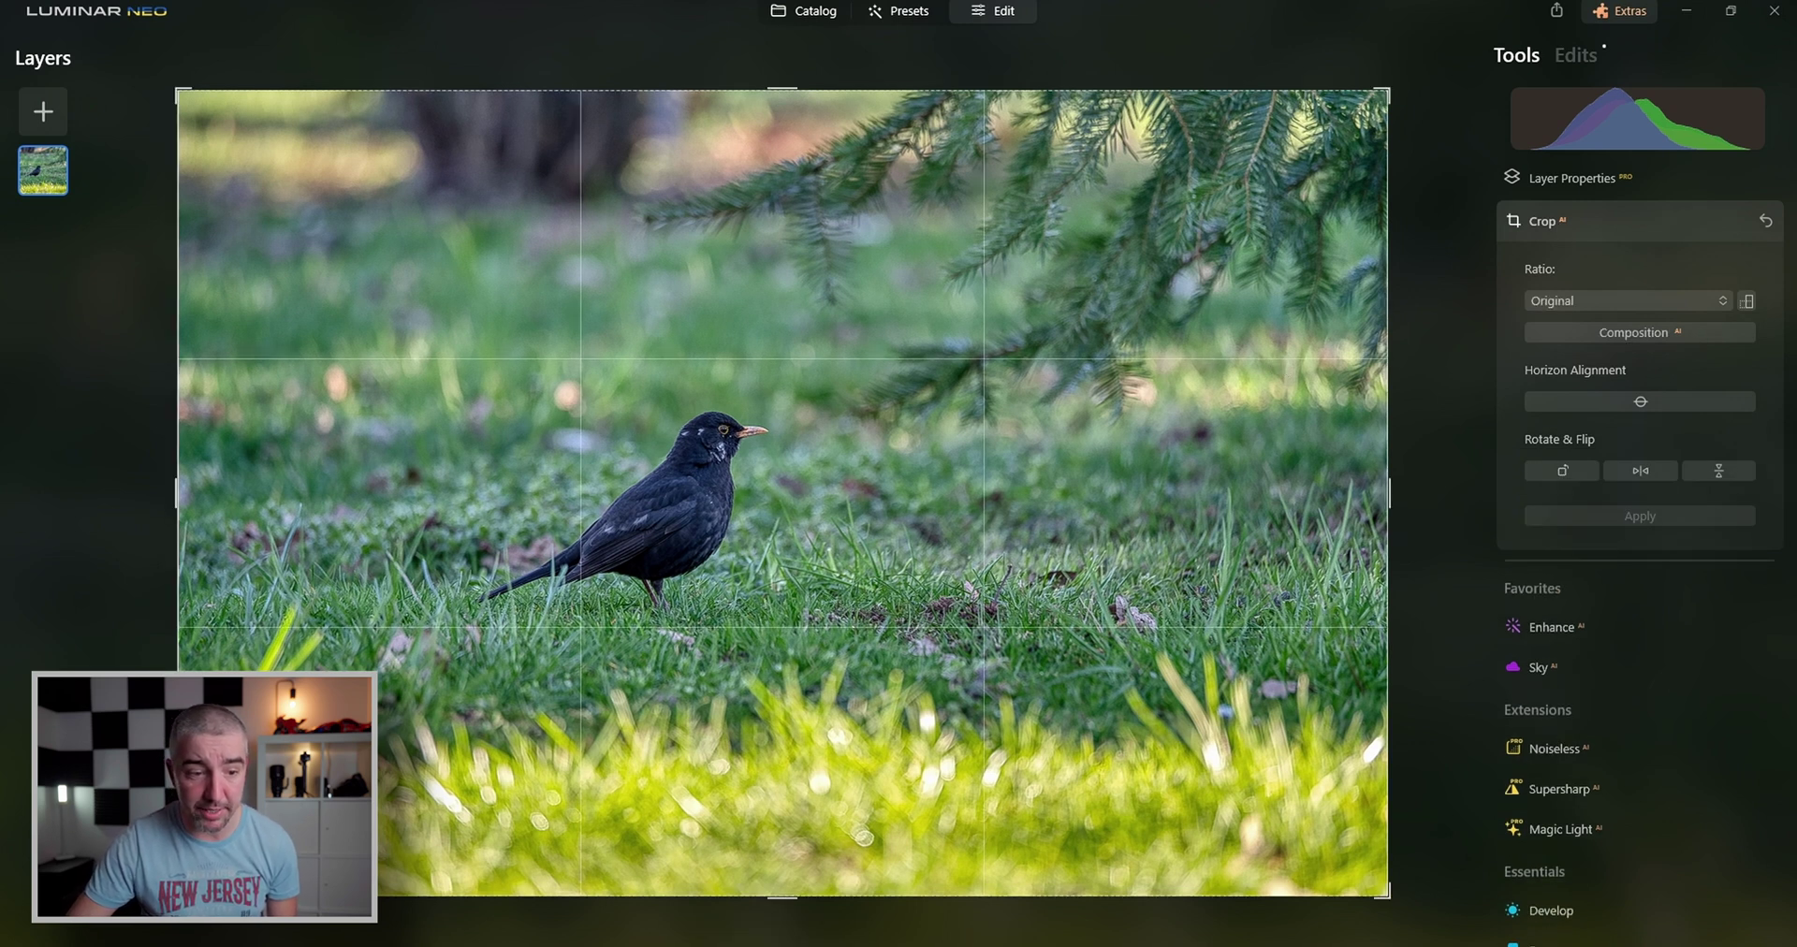
left_click_drag(178, 896, 136, 937)
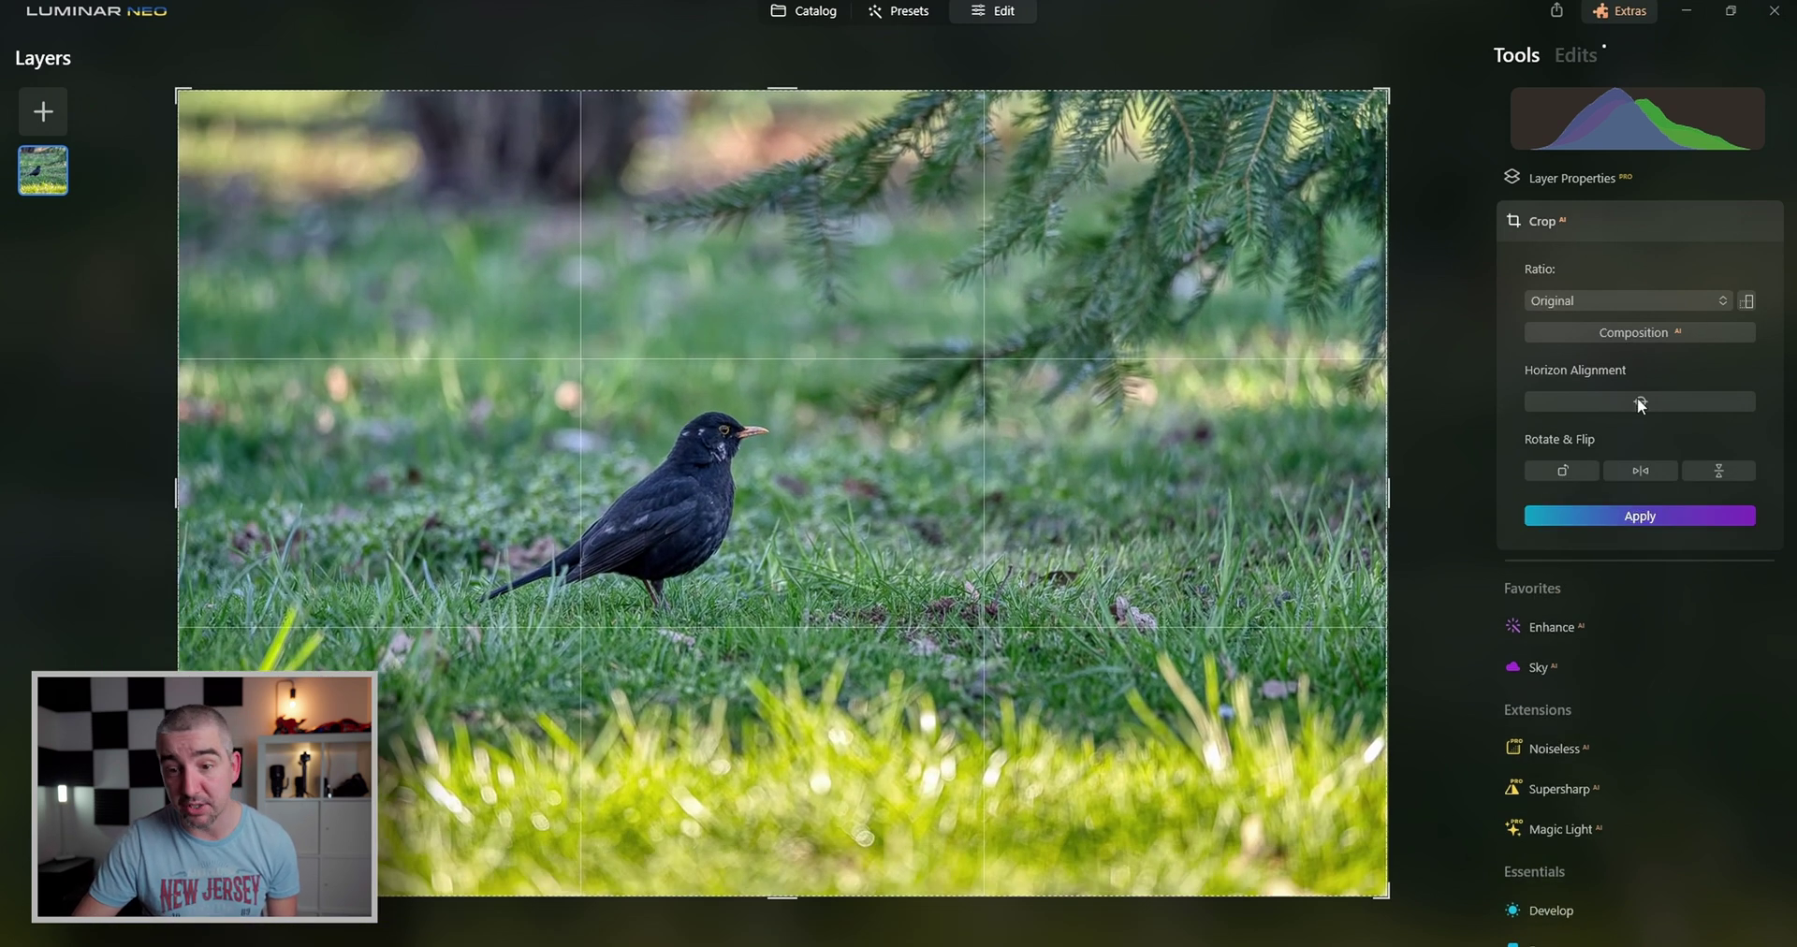
left_click(1653, 325)
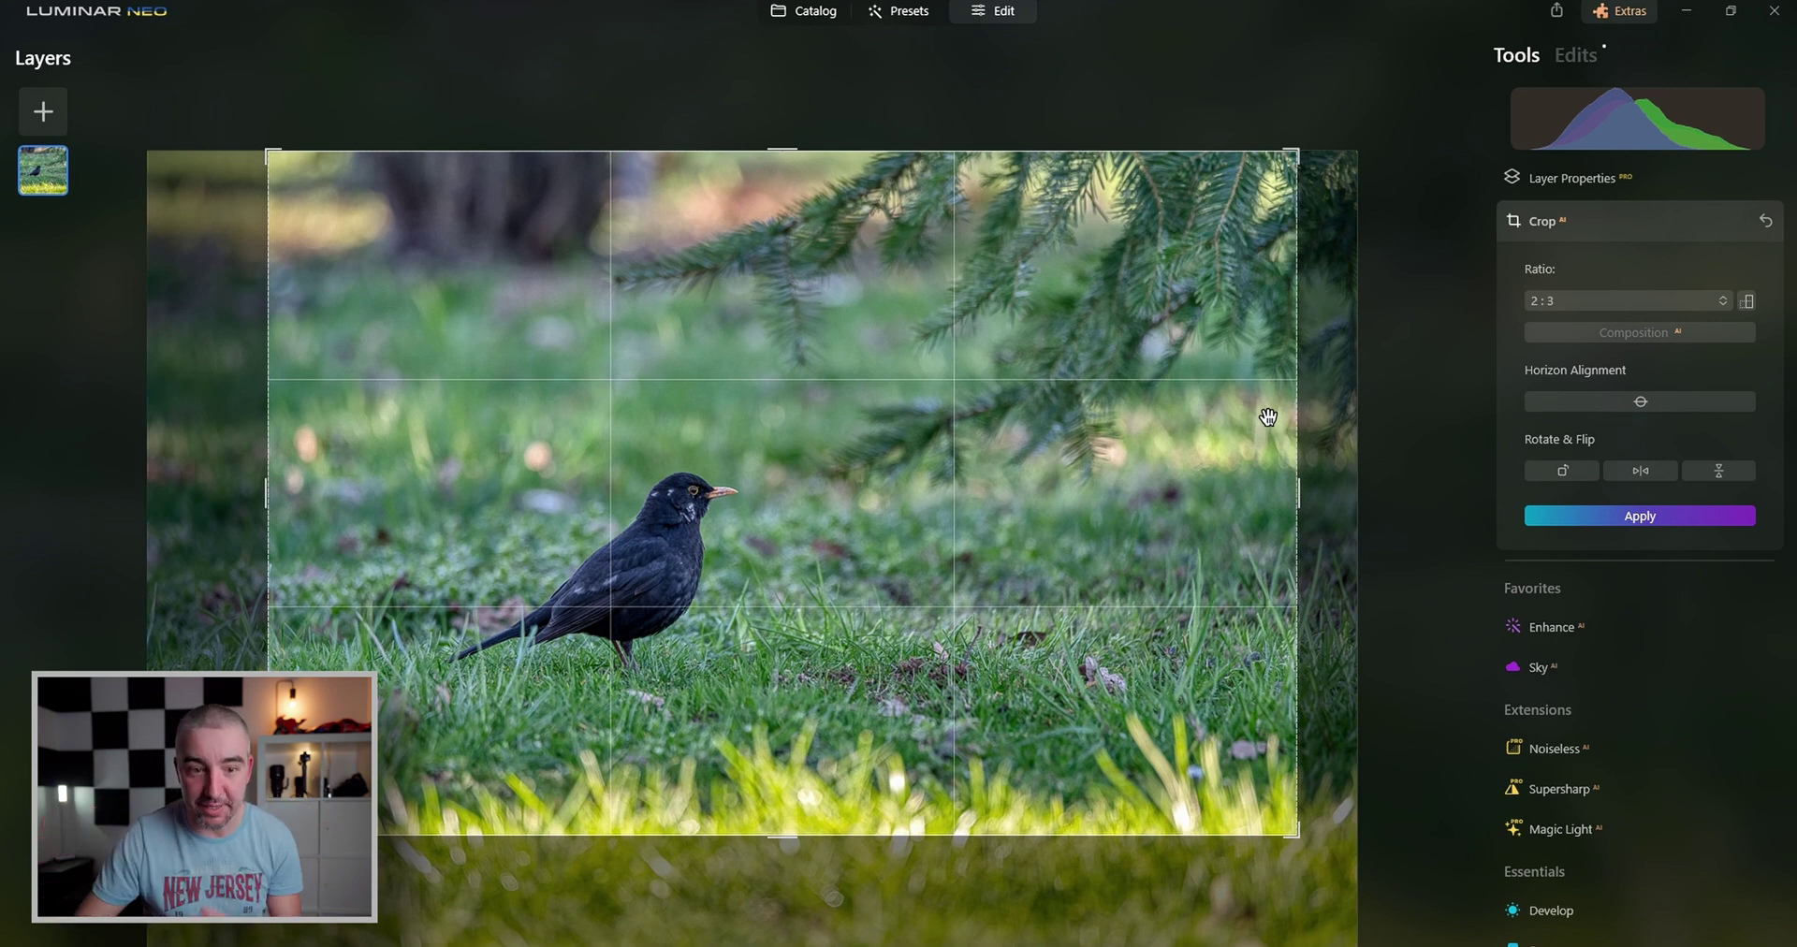
left_click(1558, 518)
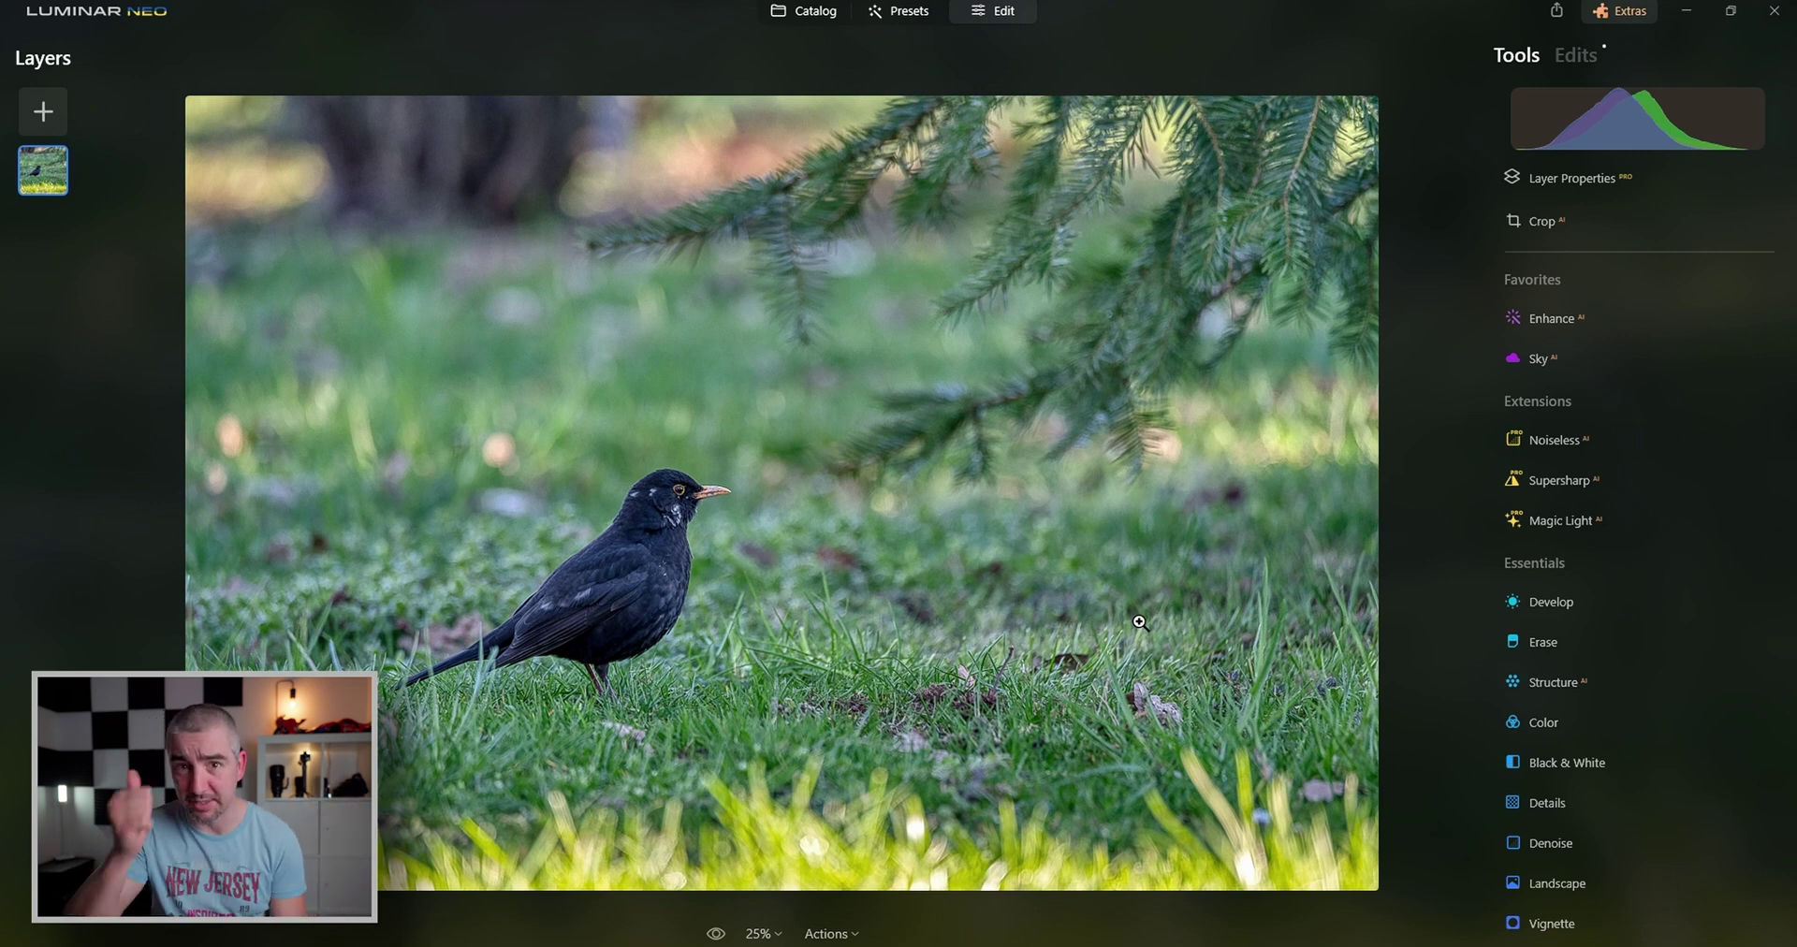
Open Develop with Smart Contrast -11, Highlights -36, Shadows 15, Whites 40 and Blacks 24
left_click(1574, 610)
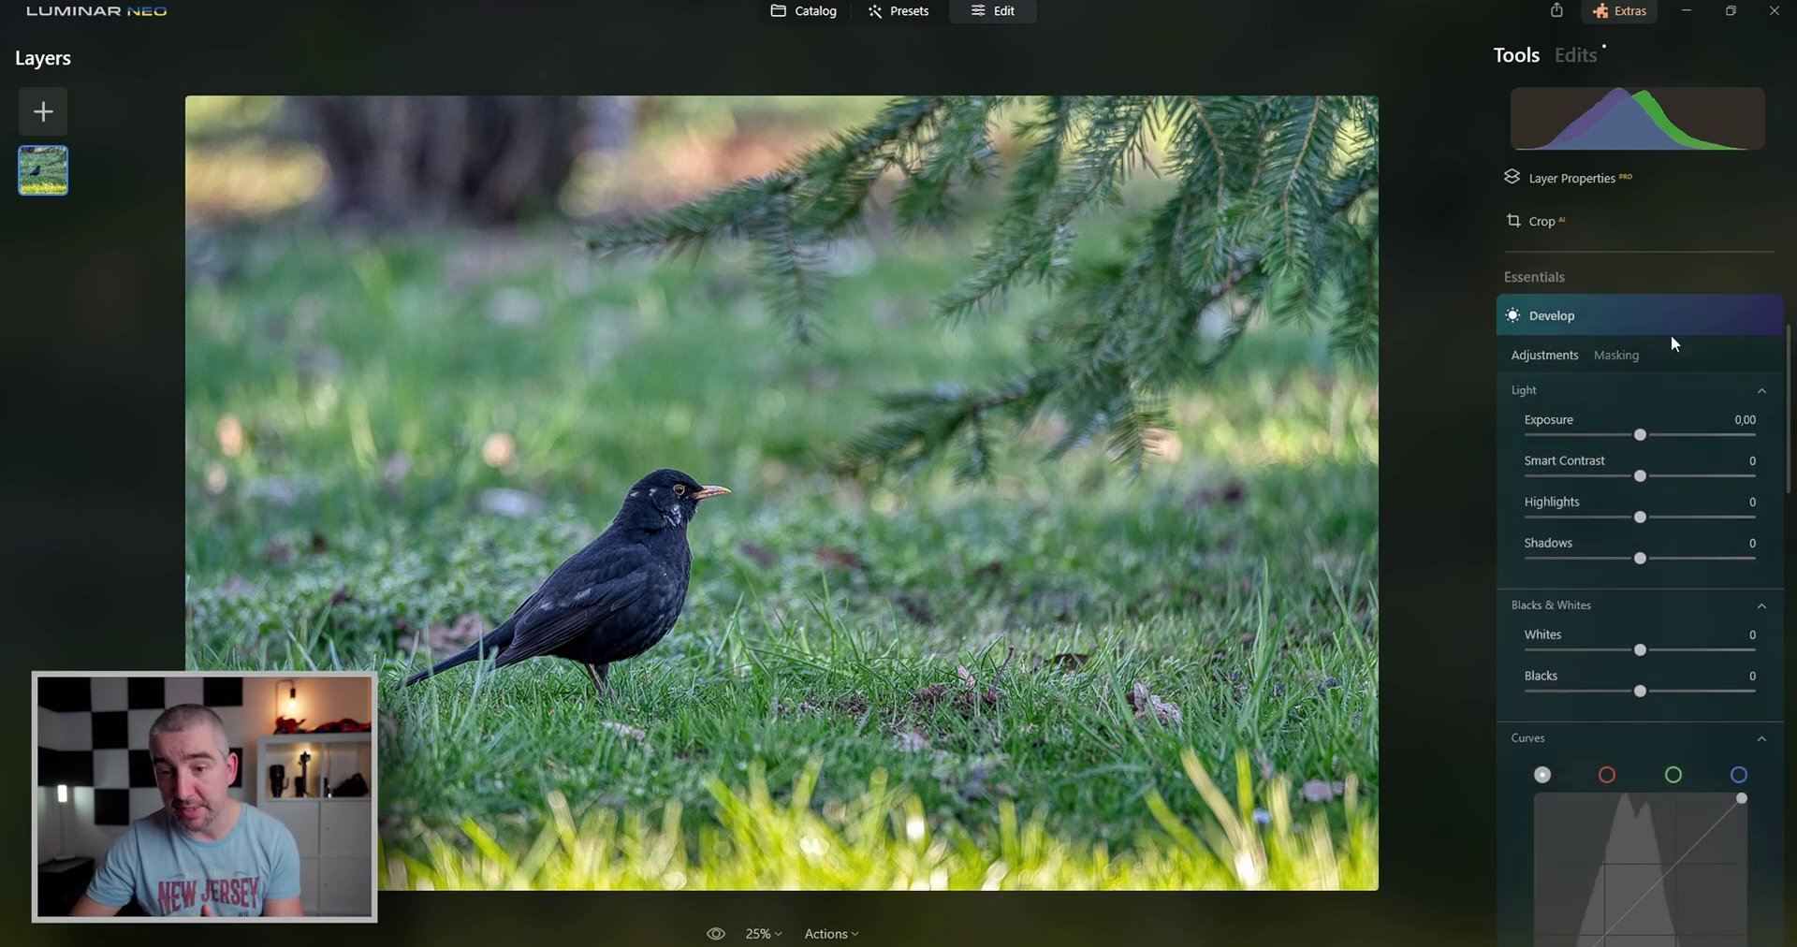
scroll(1629, 524, "down", 2)
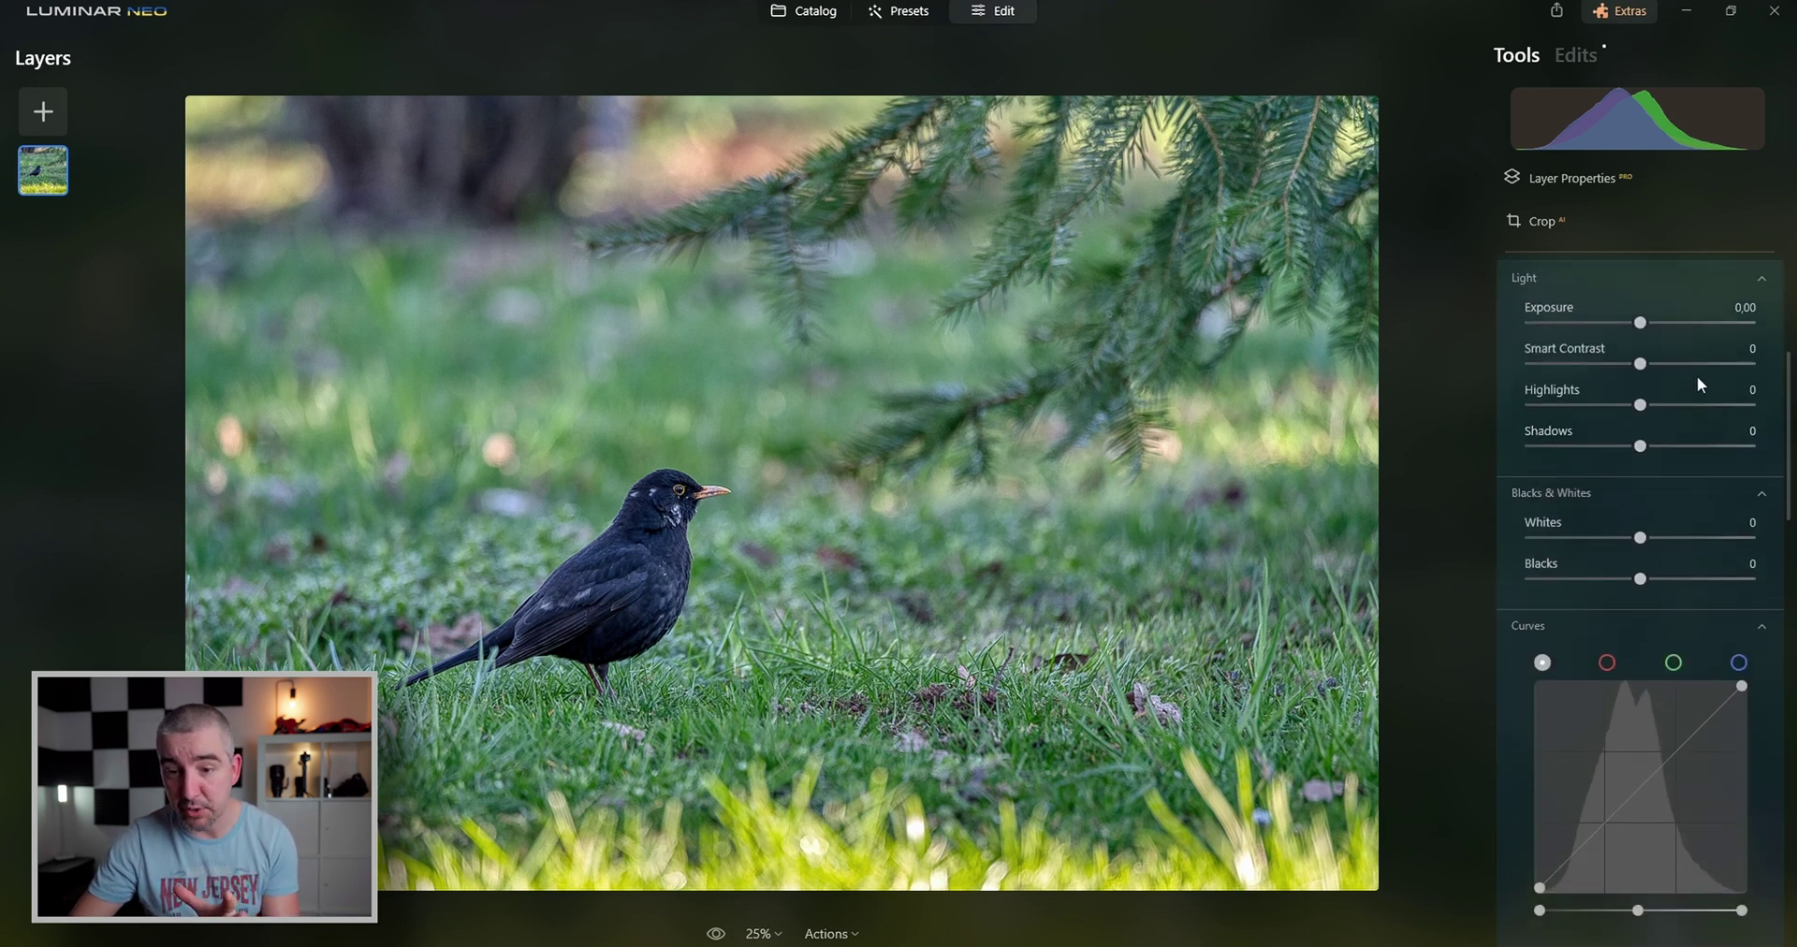
left_click(1612, 488)
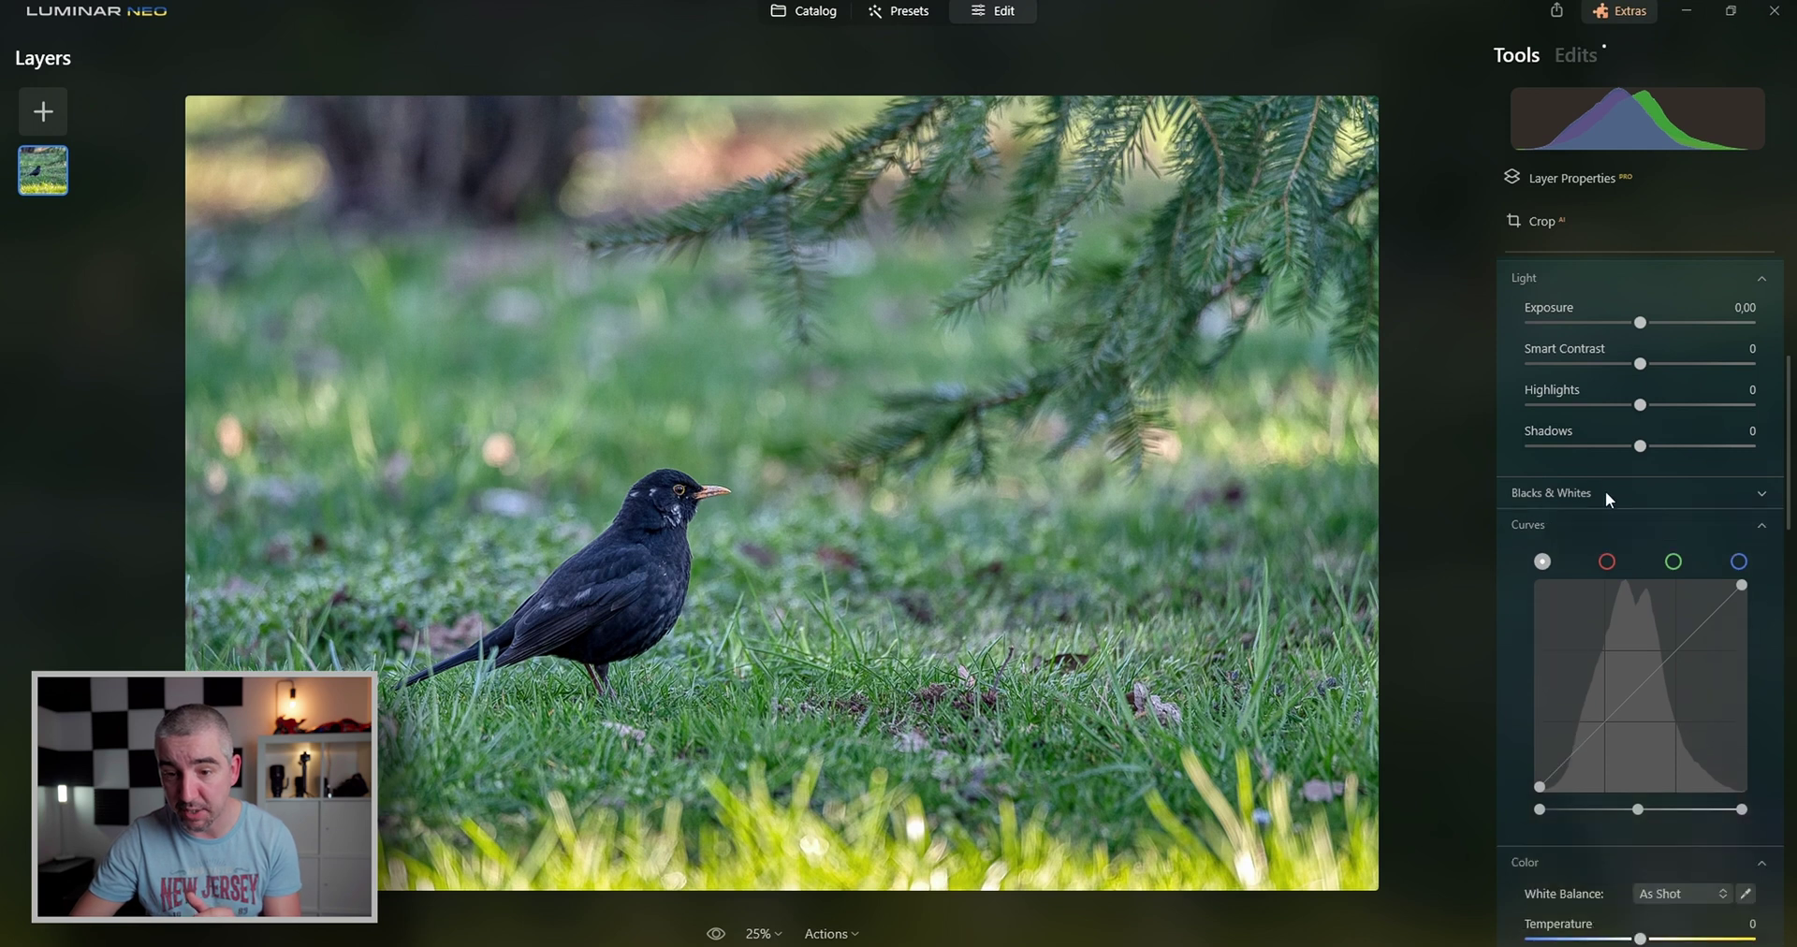
left_click(1607, 496)
scroll(1612, 525, "down", 6)
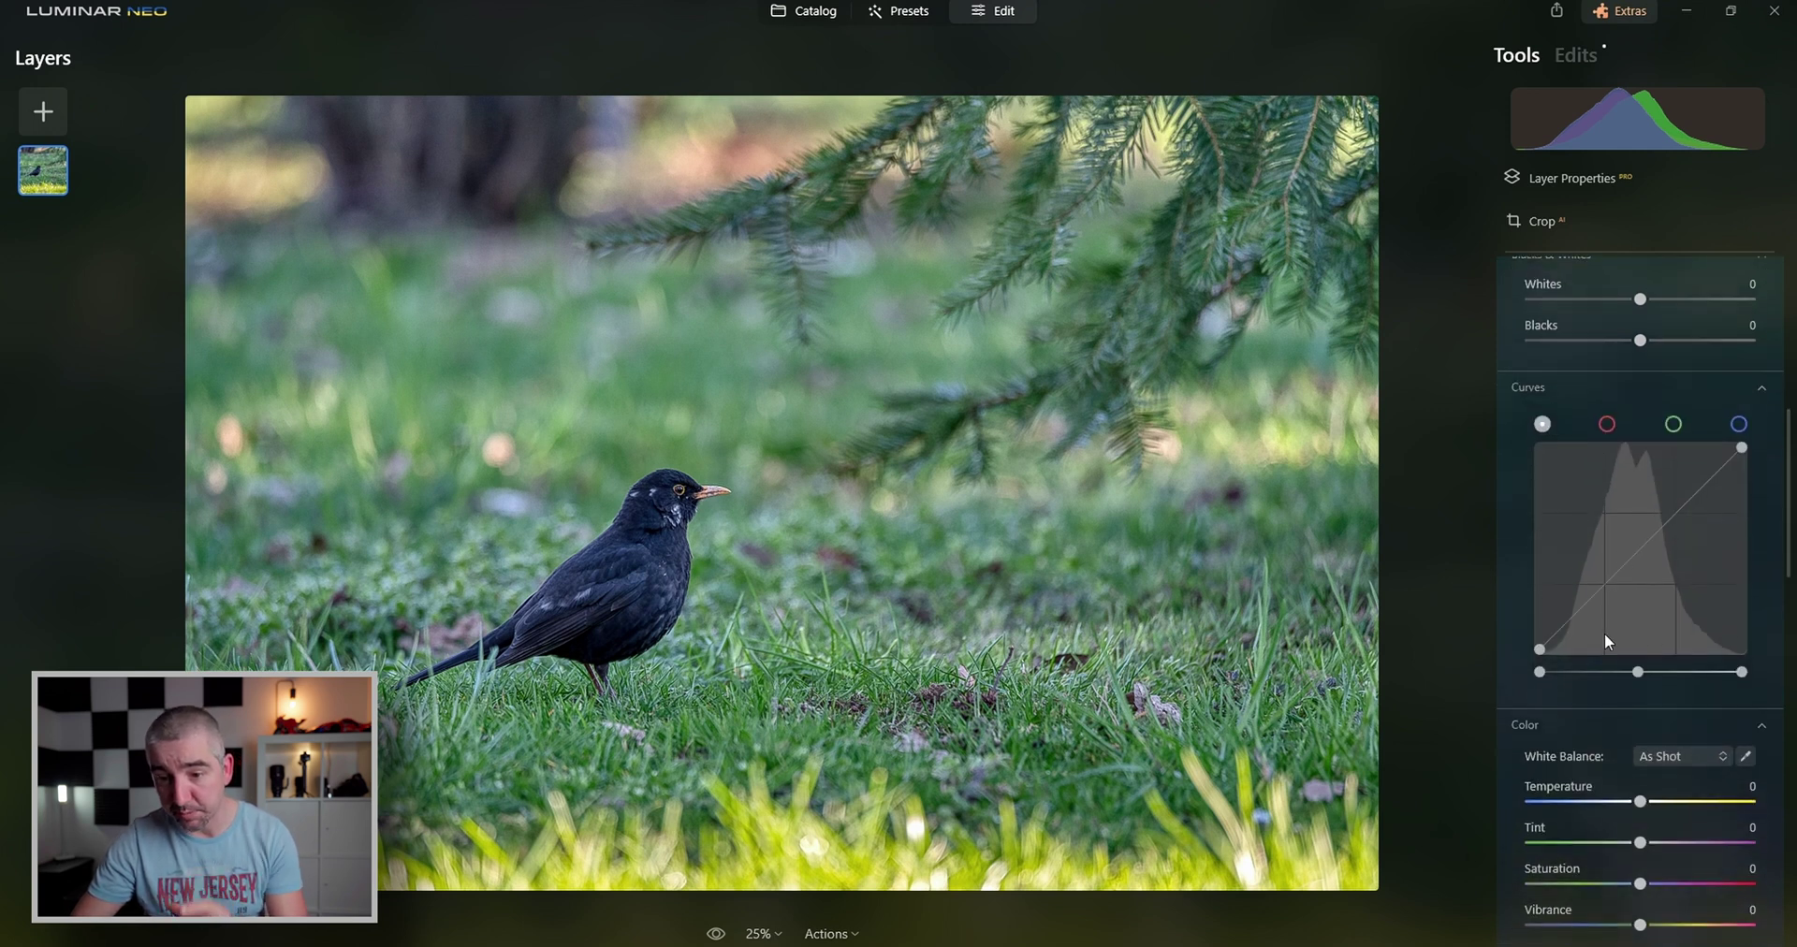
scroll(1610, 816, "down", 4)
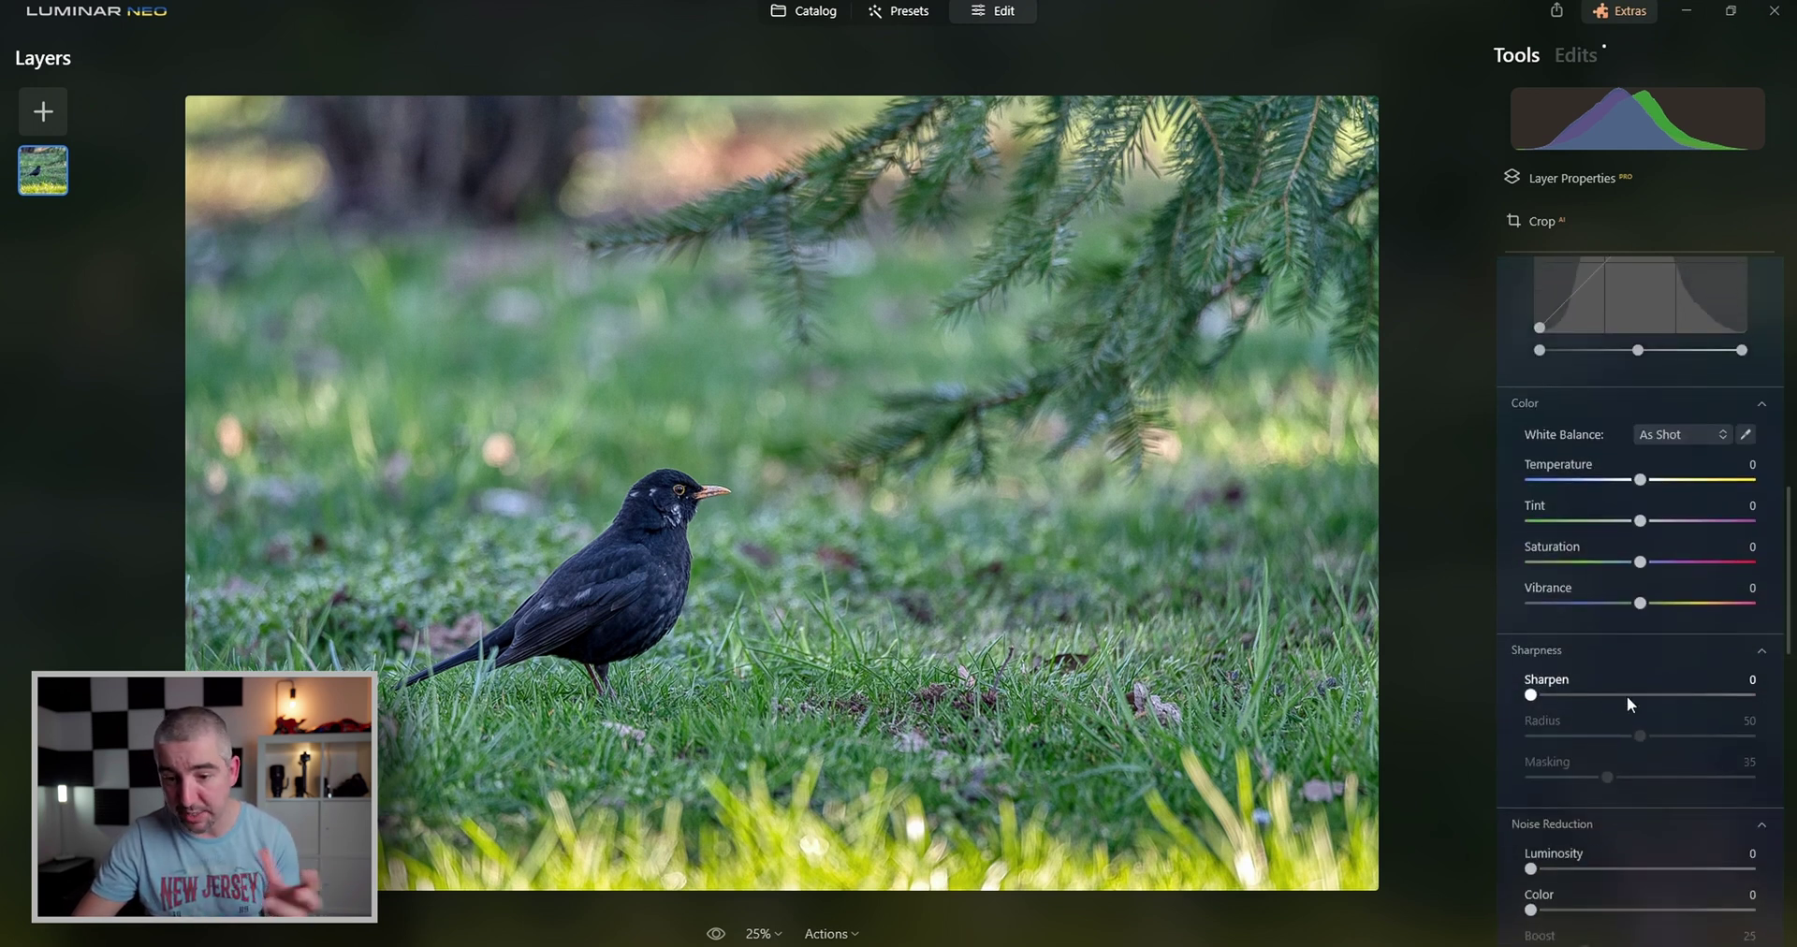
scroll(1625, 817, "down", 2)
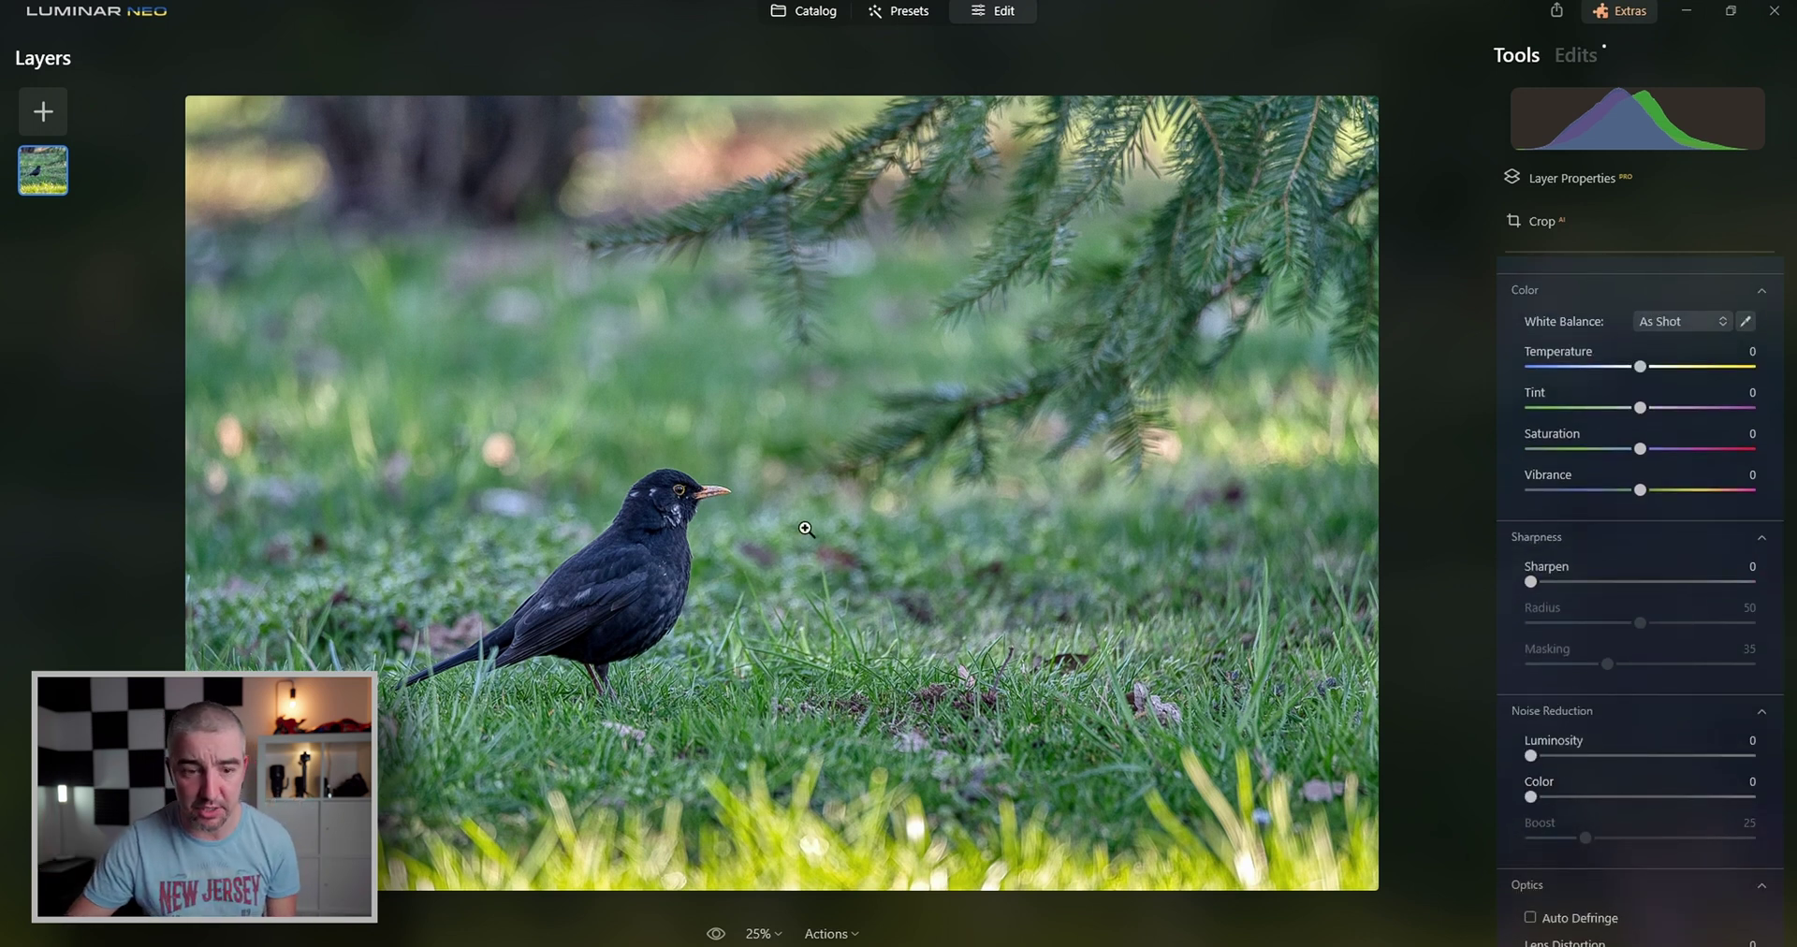
Zoom to 100% on the bird's head and raise Sharpen to 24
left_click(679, 489)
left_click_drag(1092, 506, 1135, 433)
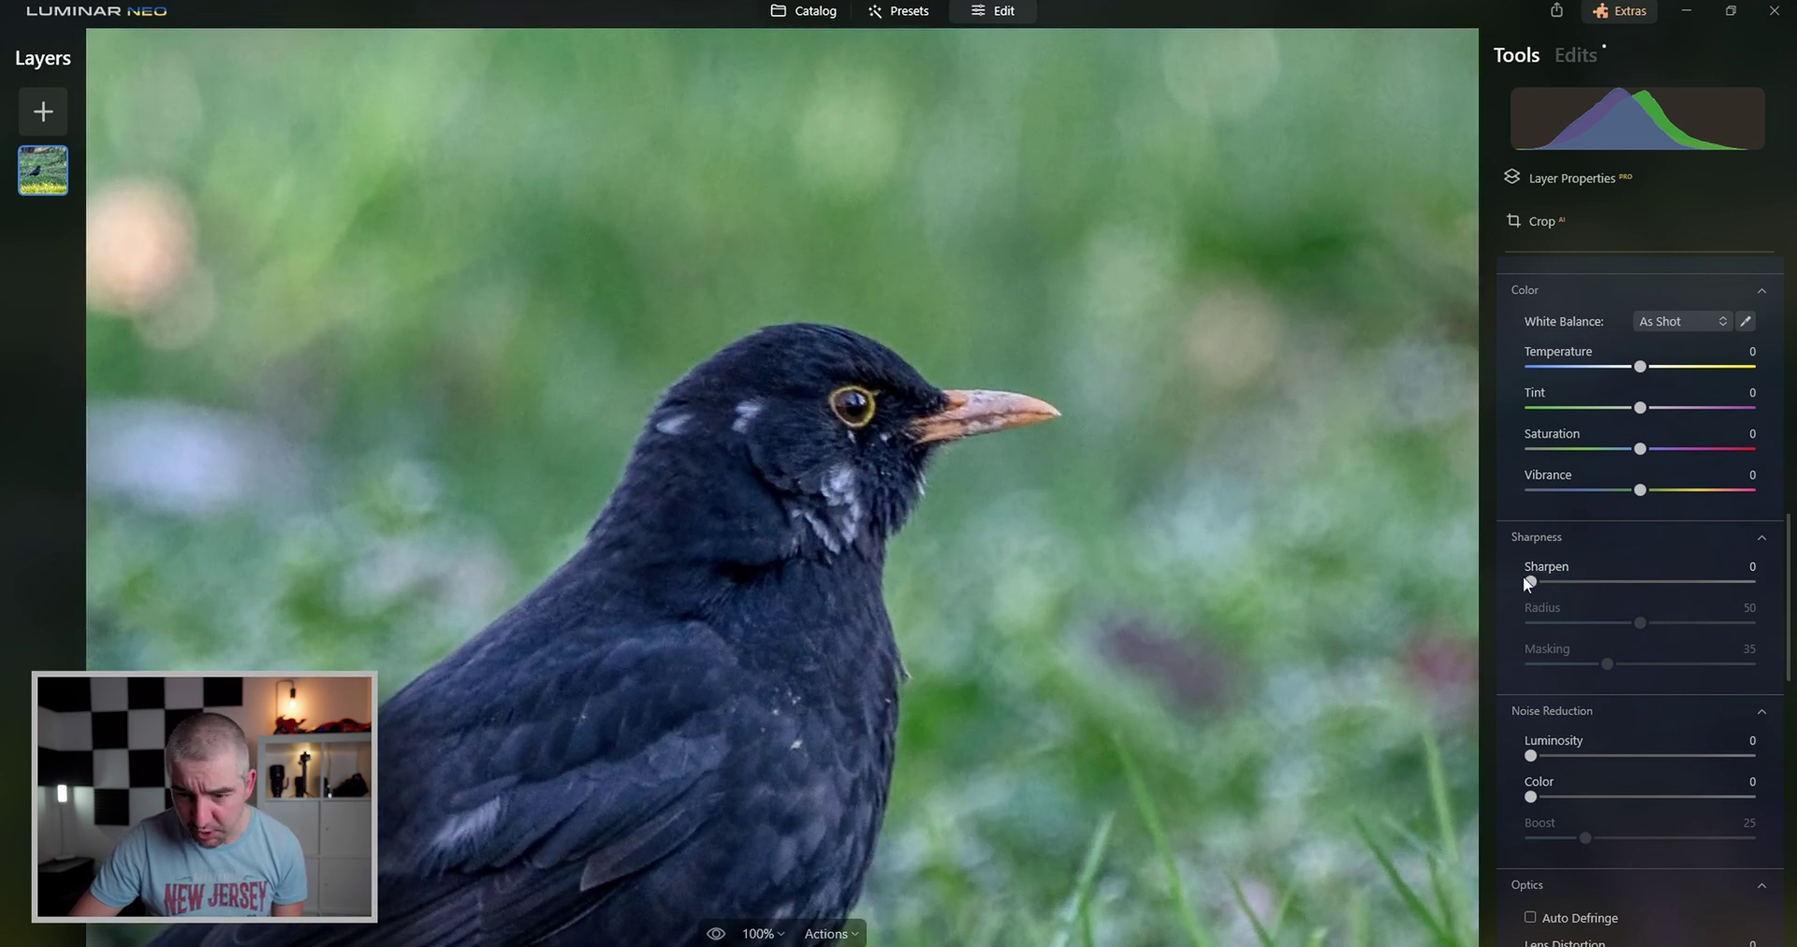
left_click_drag(1524, 578, 1582, 584)
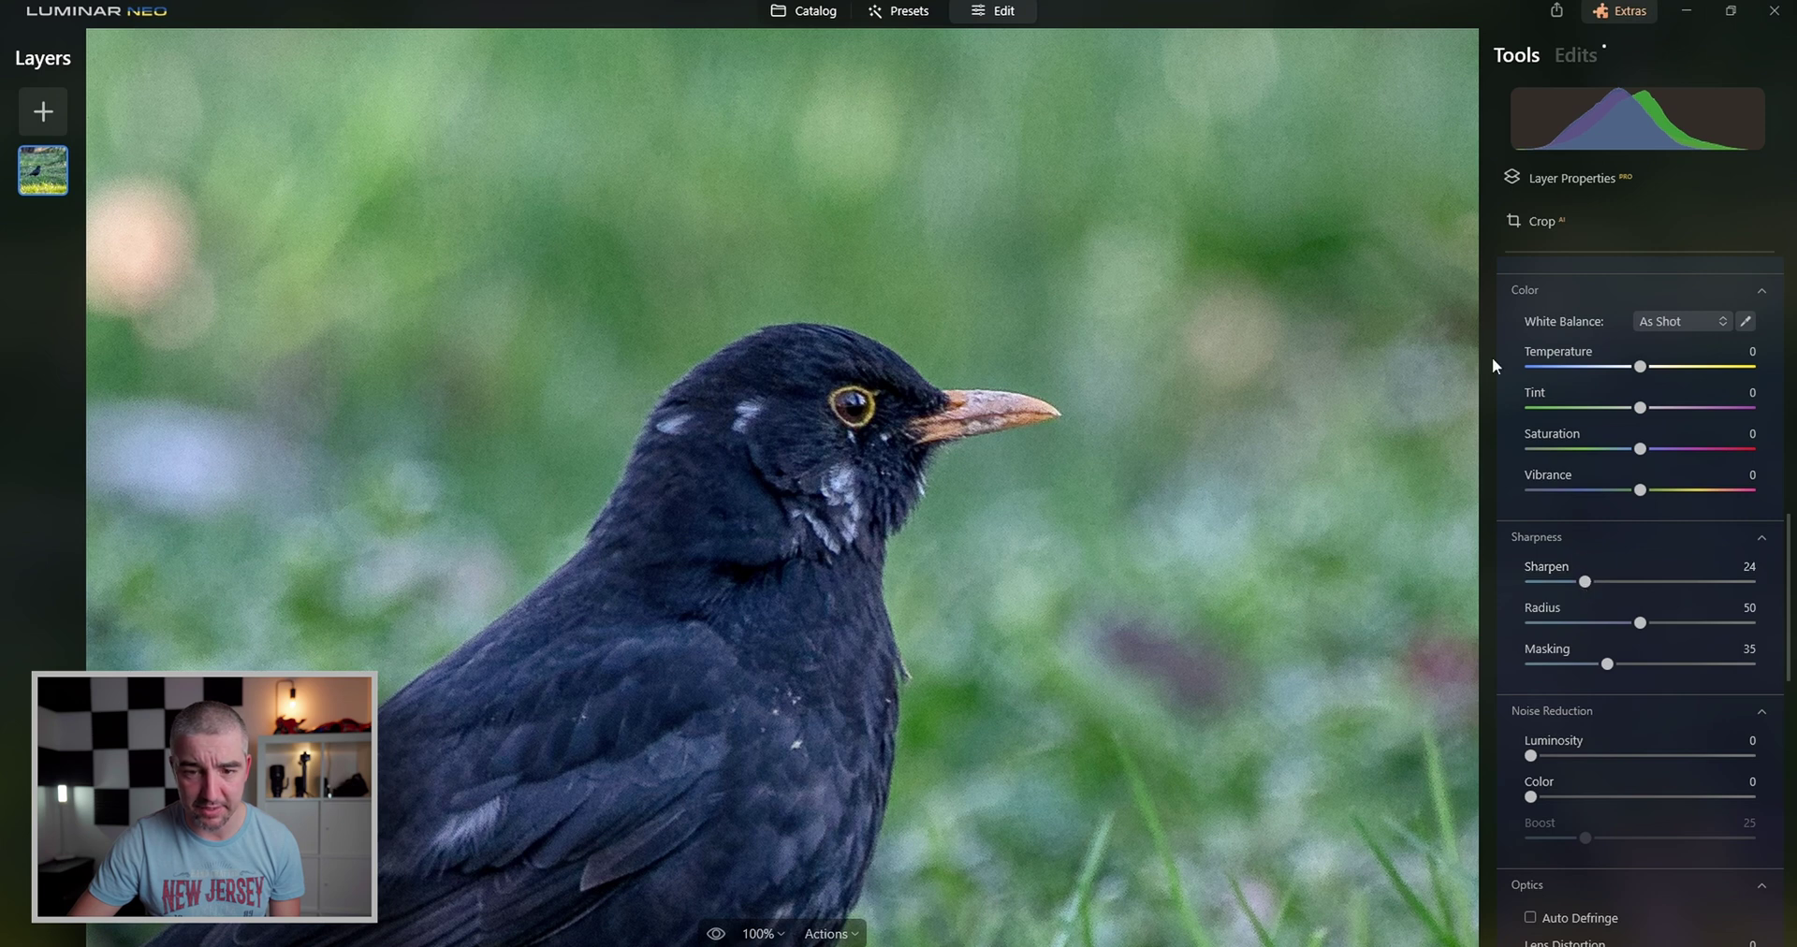
scroll(1621, 491, "up", 10)
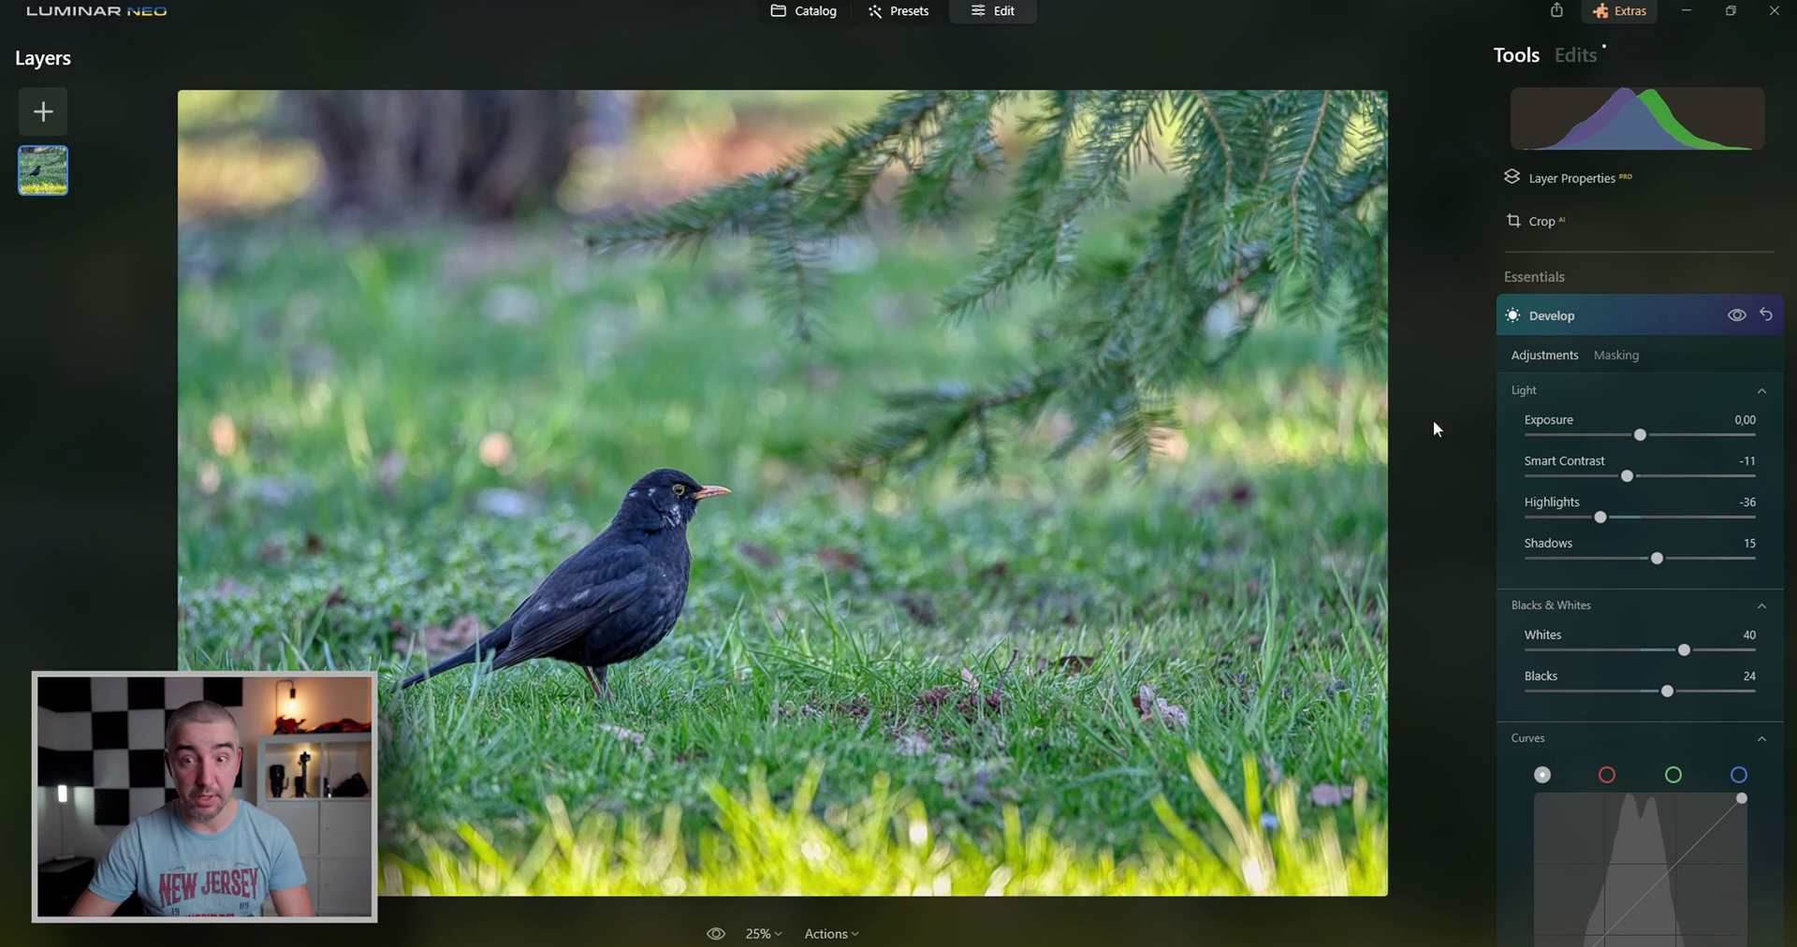
Add a second Develop adjustment to mute the bright yellow foreground grass
left_click(1599, 316)
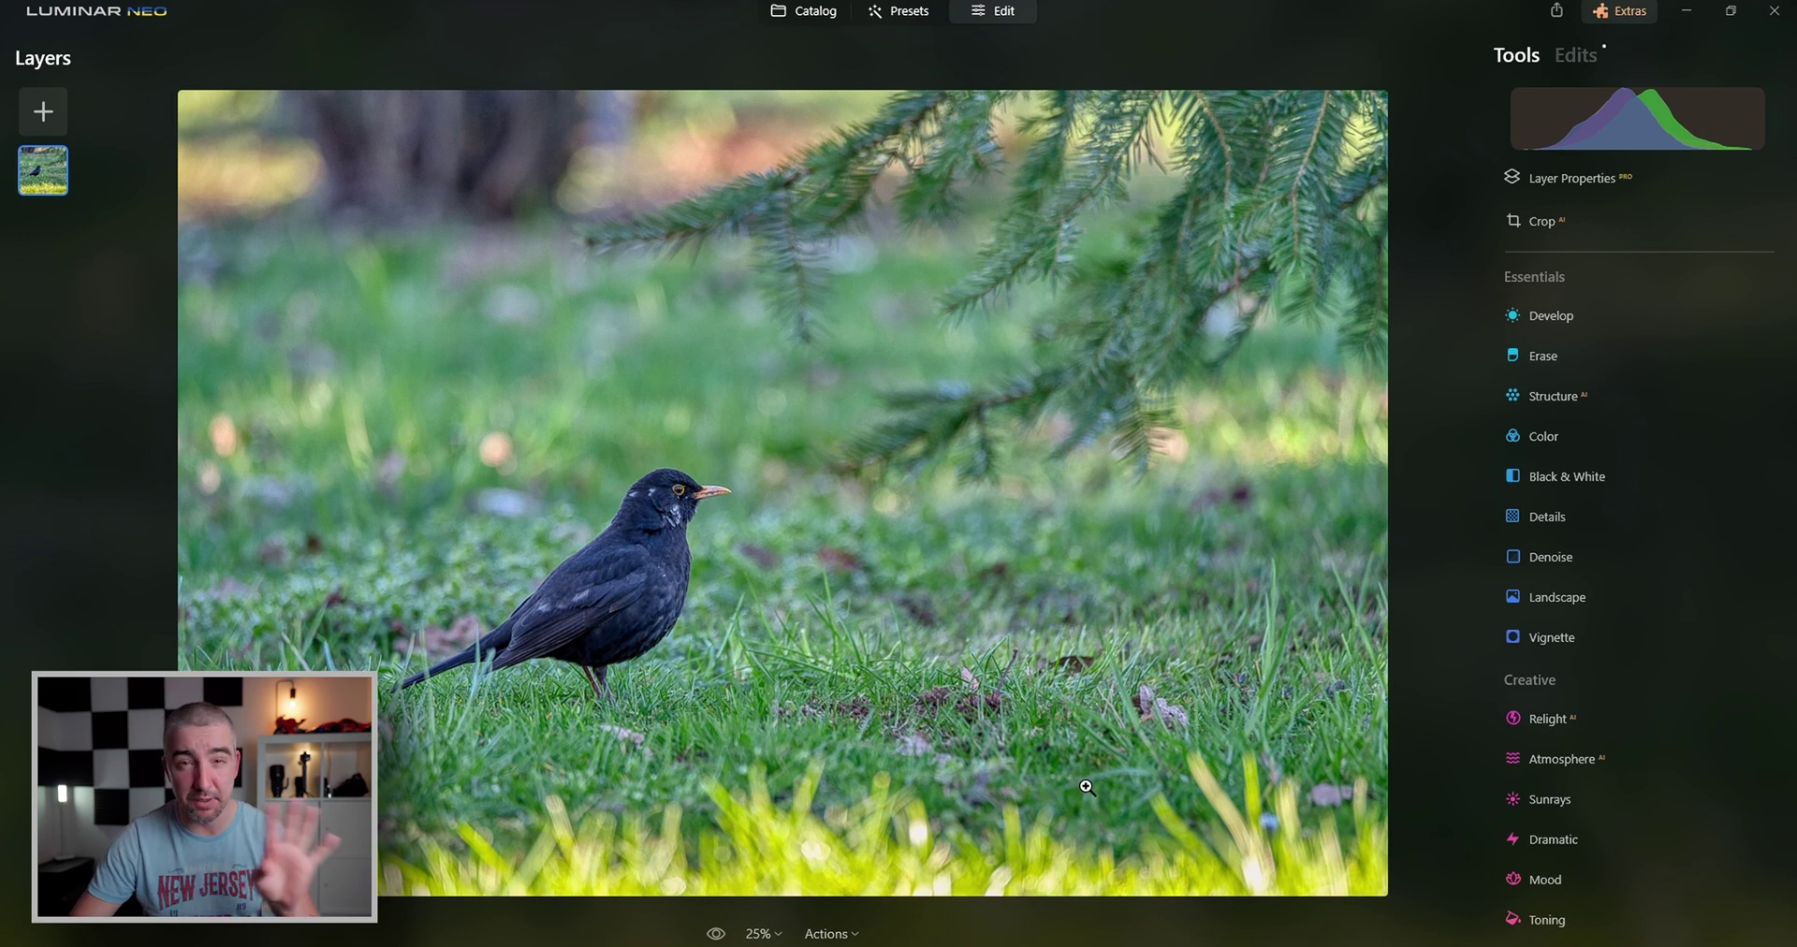
left_click(1587, 327)
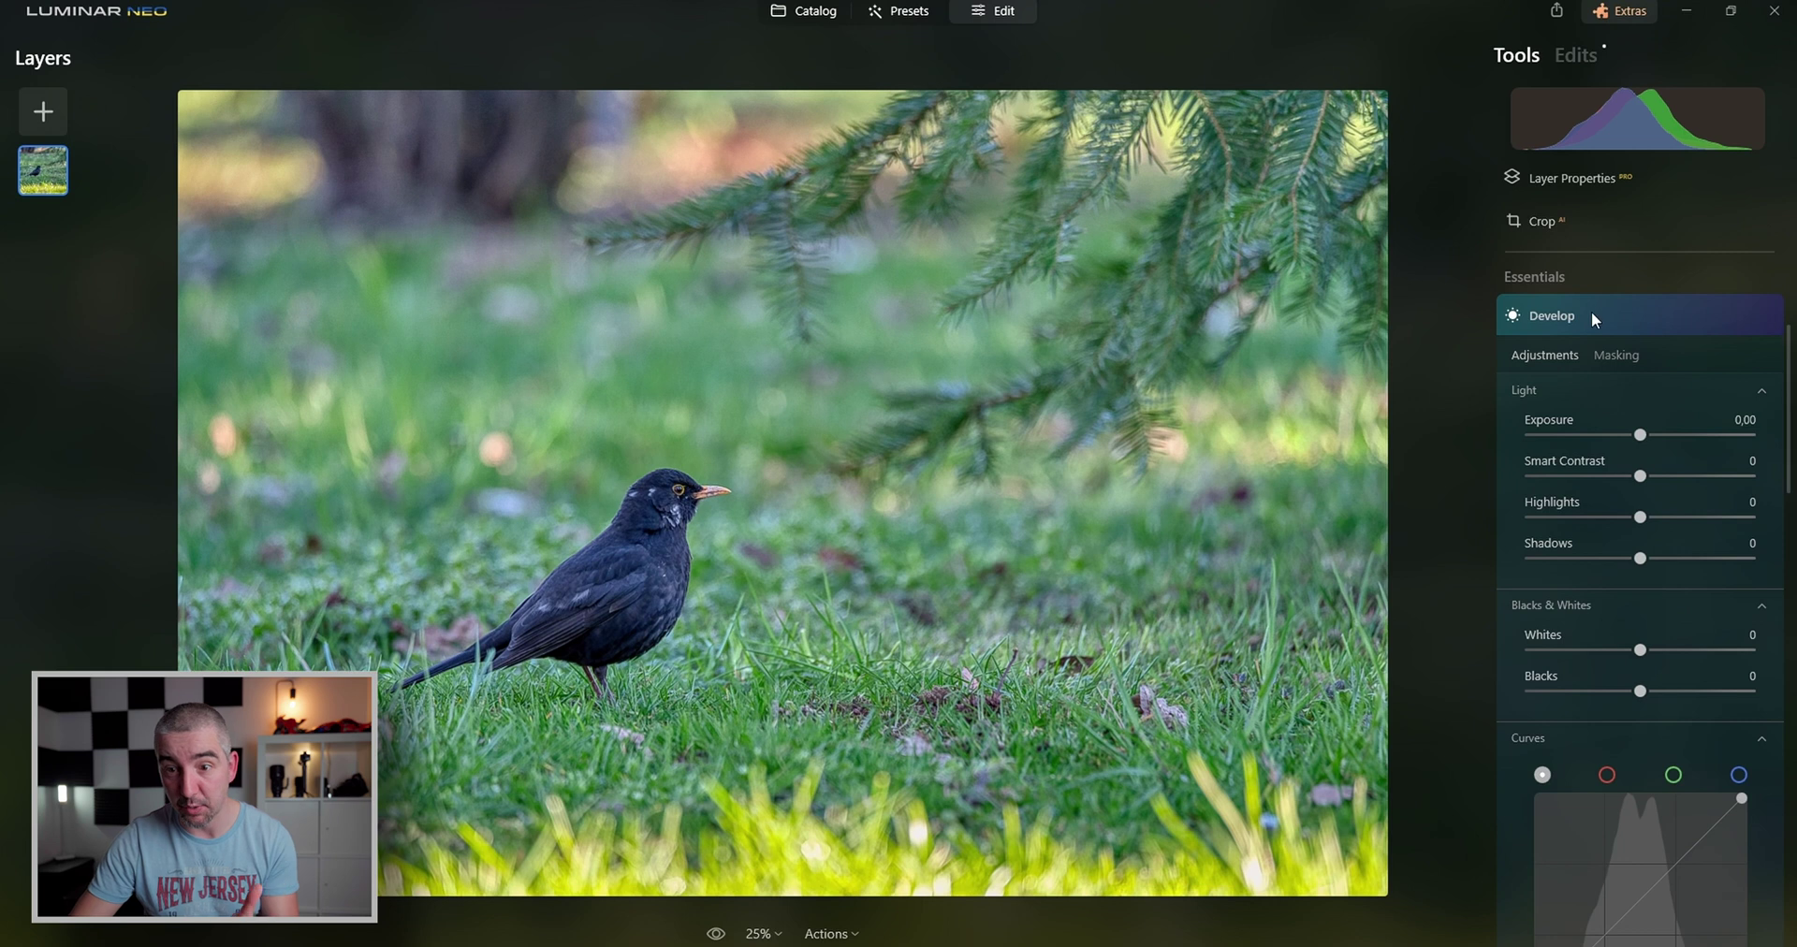
scroll(1610, 779, "down", 5)
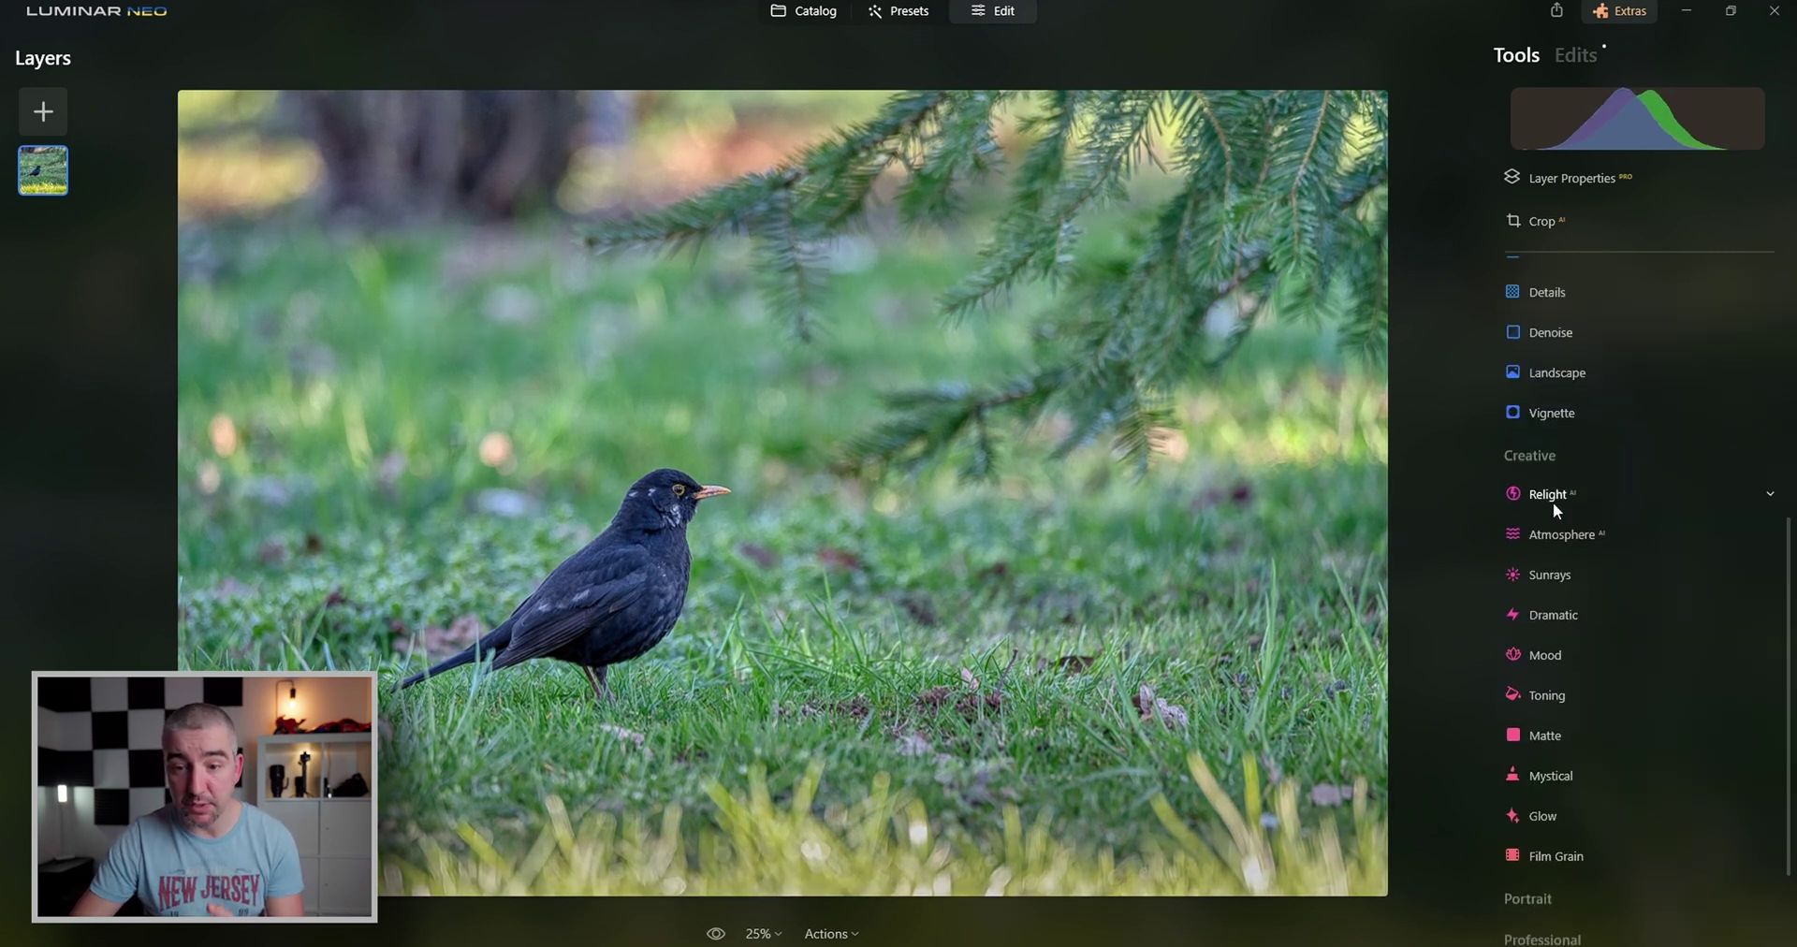
In Relight, try darkening Brightness Near, then reset it to 0
left_click(1555, 504)
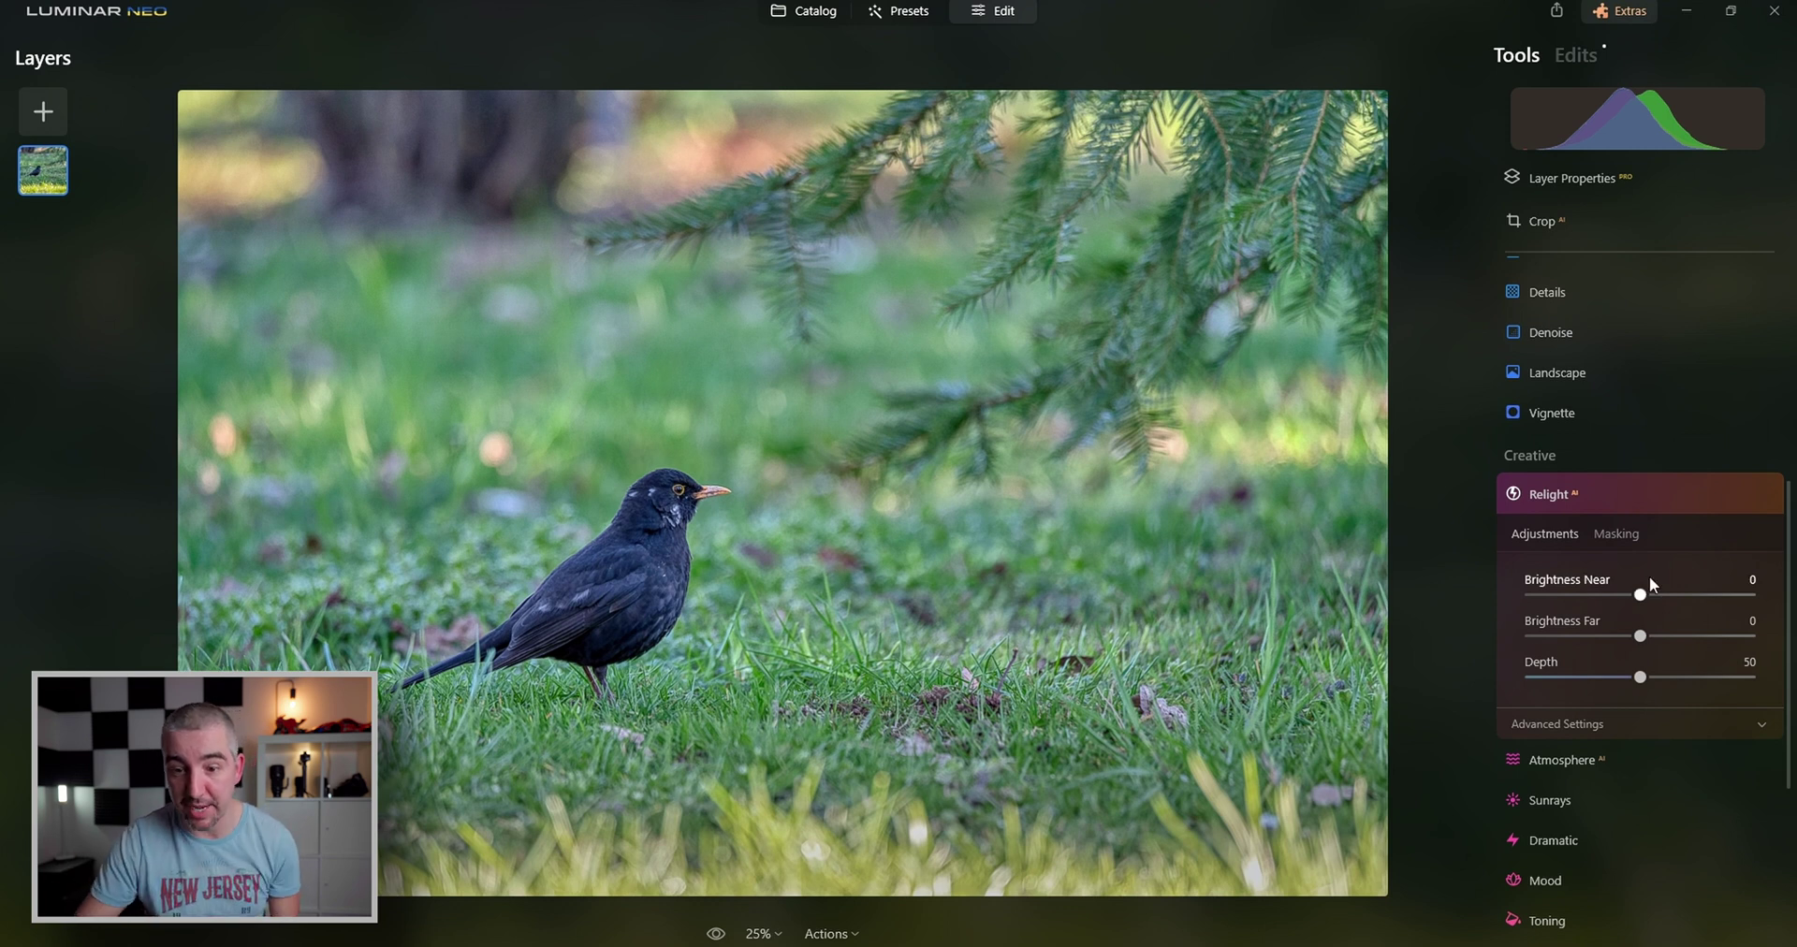
mouse_move(1639, 597)
left_mouse_down()
mouse_move(1578, 592)
mouse_move(1667, 638)
mouse_move(1642, 627)
left_mouse_up()
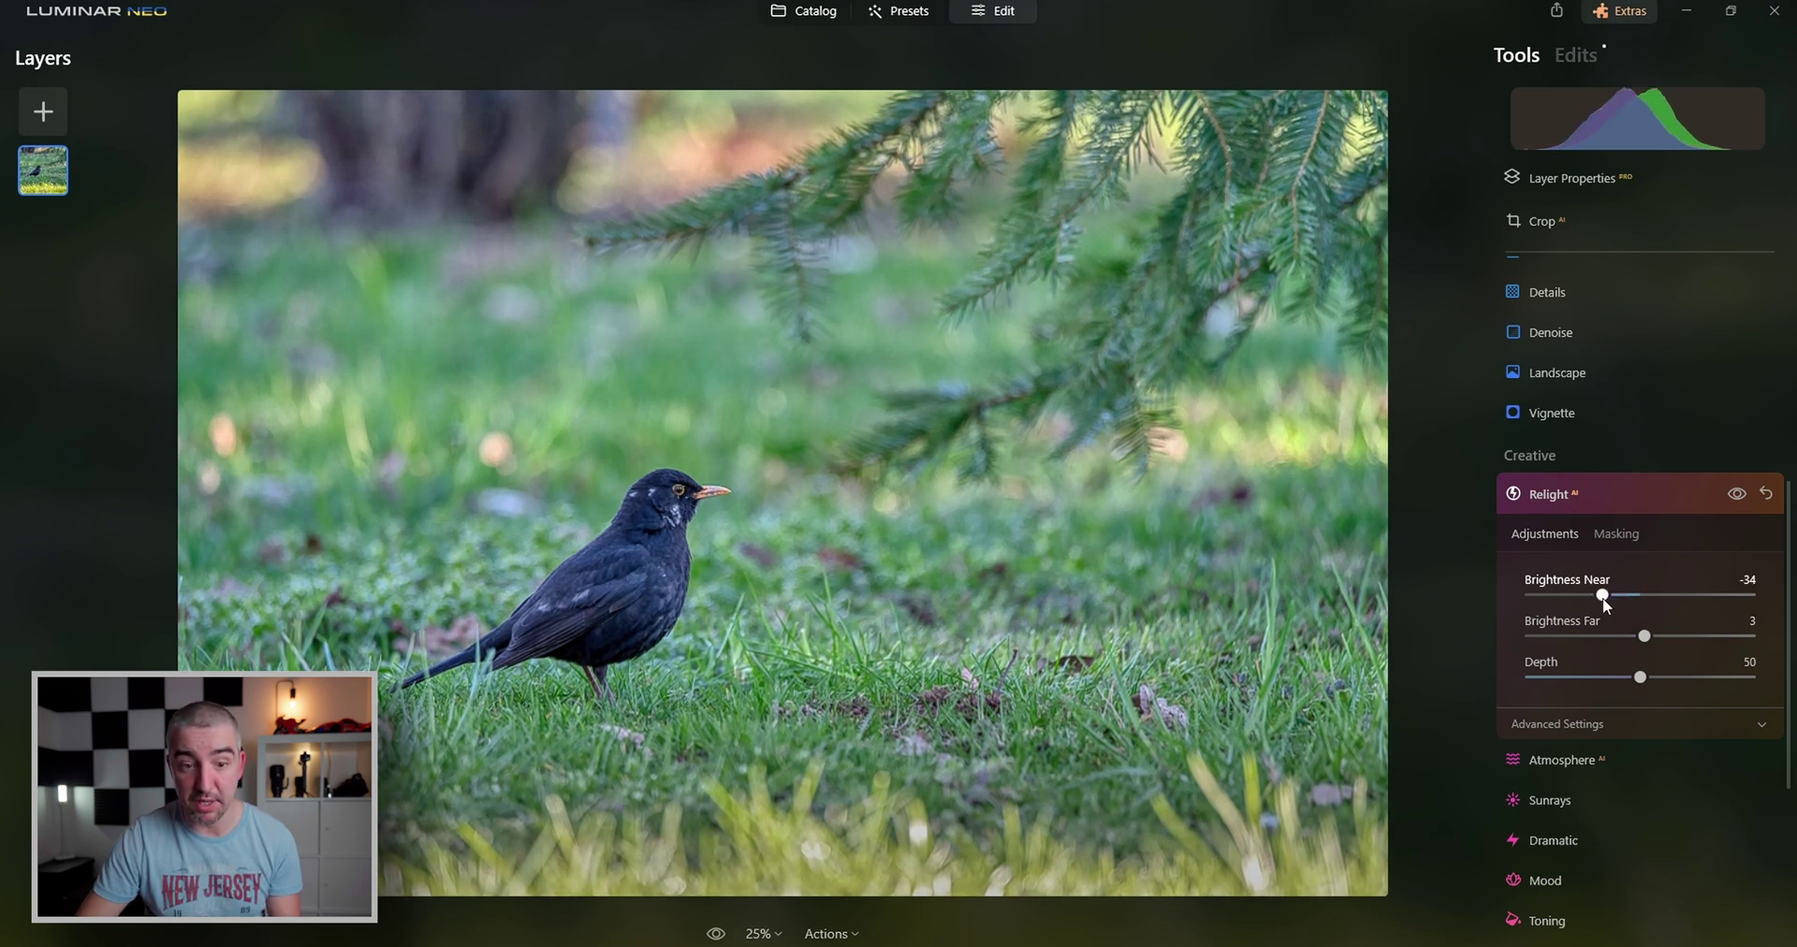
double_click(1604, 598)
left_click(1577, 502)
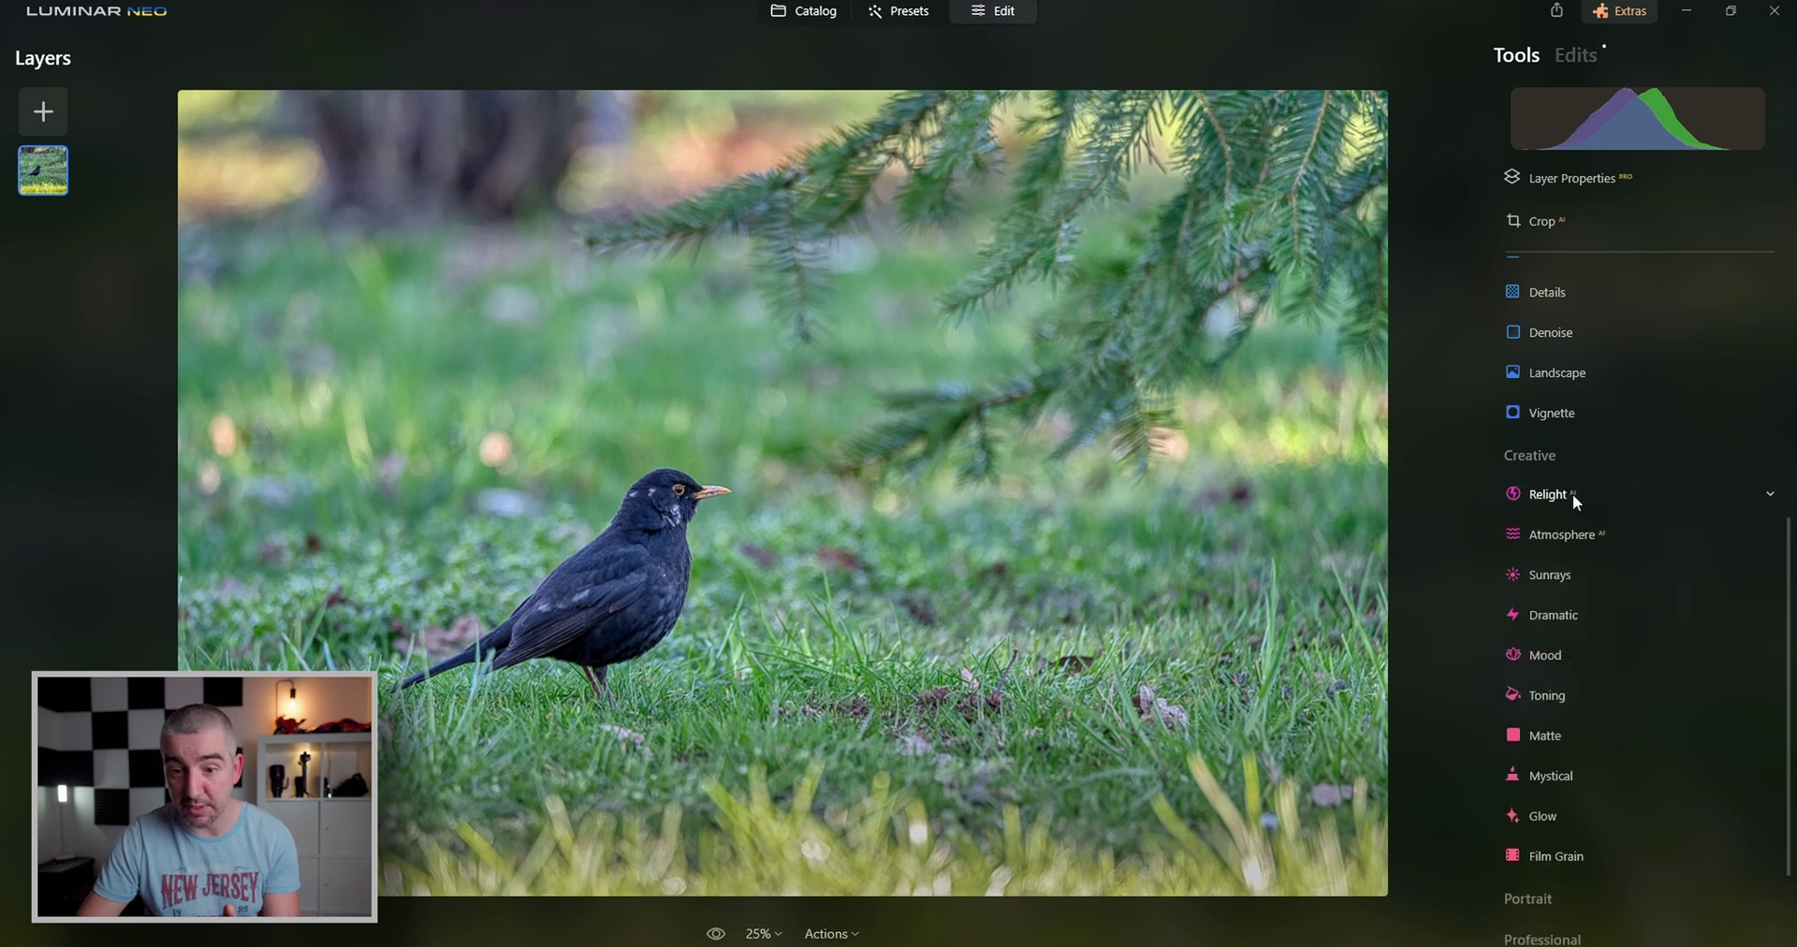
left_click(1572, 492)
Review Relight, Noiseless and both Develop edits, then return the upper Develop's Light sliders to 0
left_click(1585, 494)
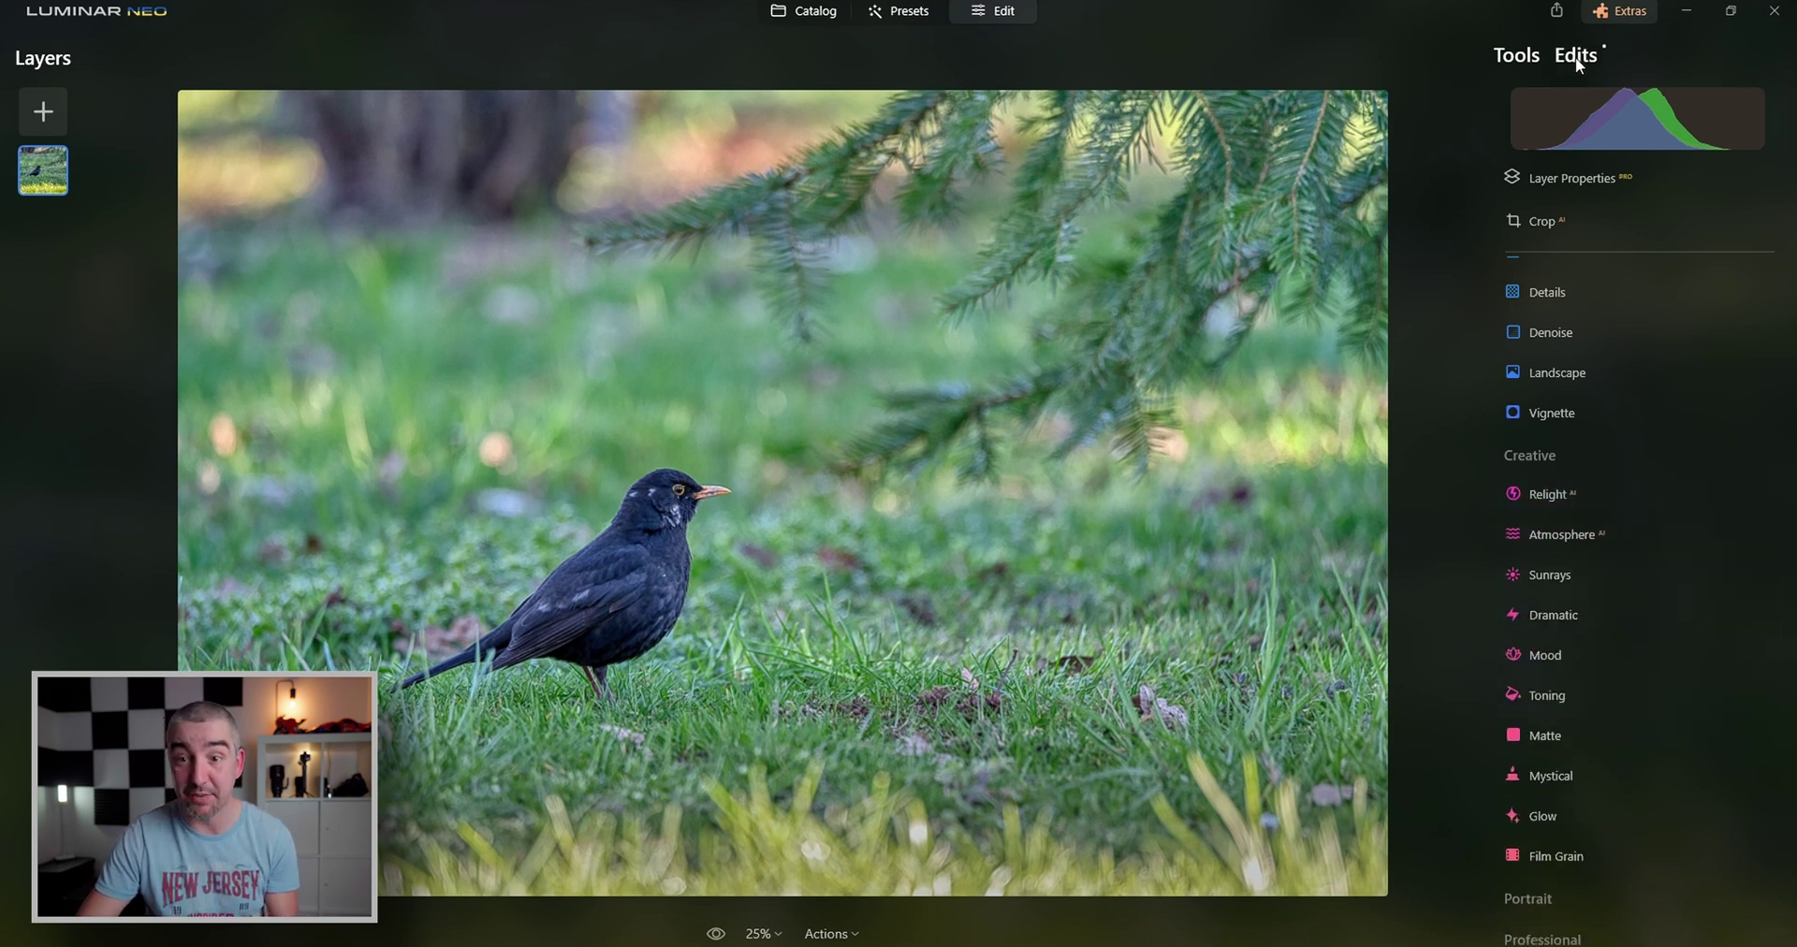
left_click(1577, 54)
left_click(1556, 100)
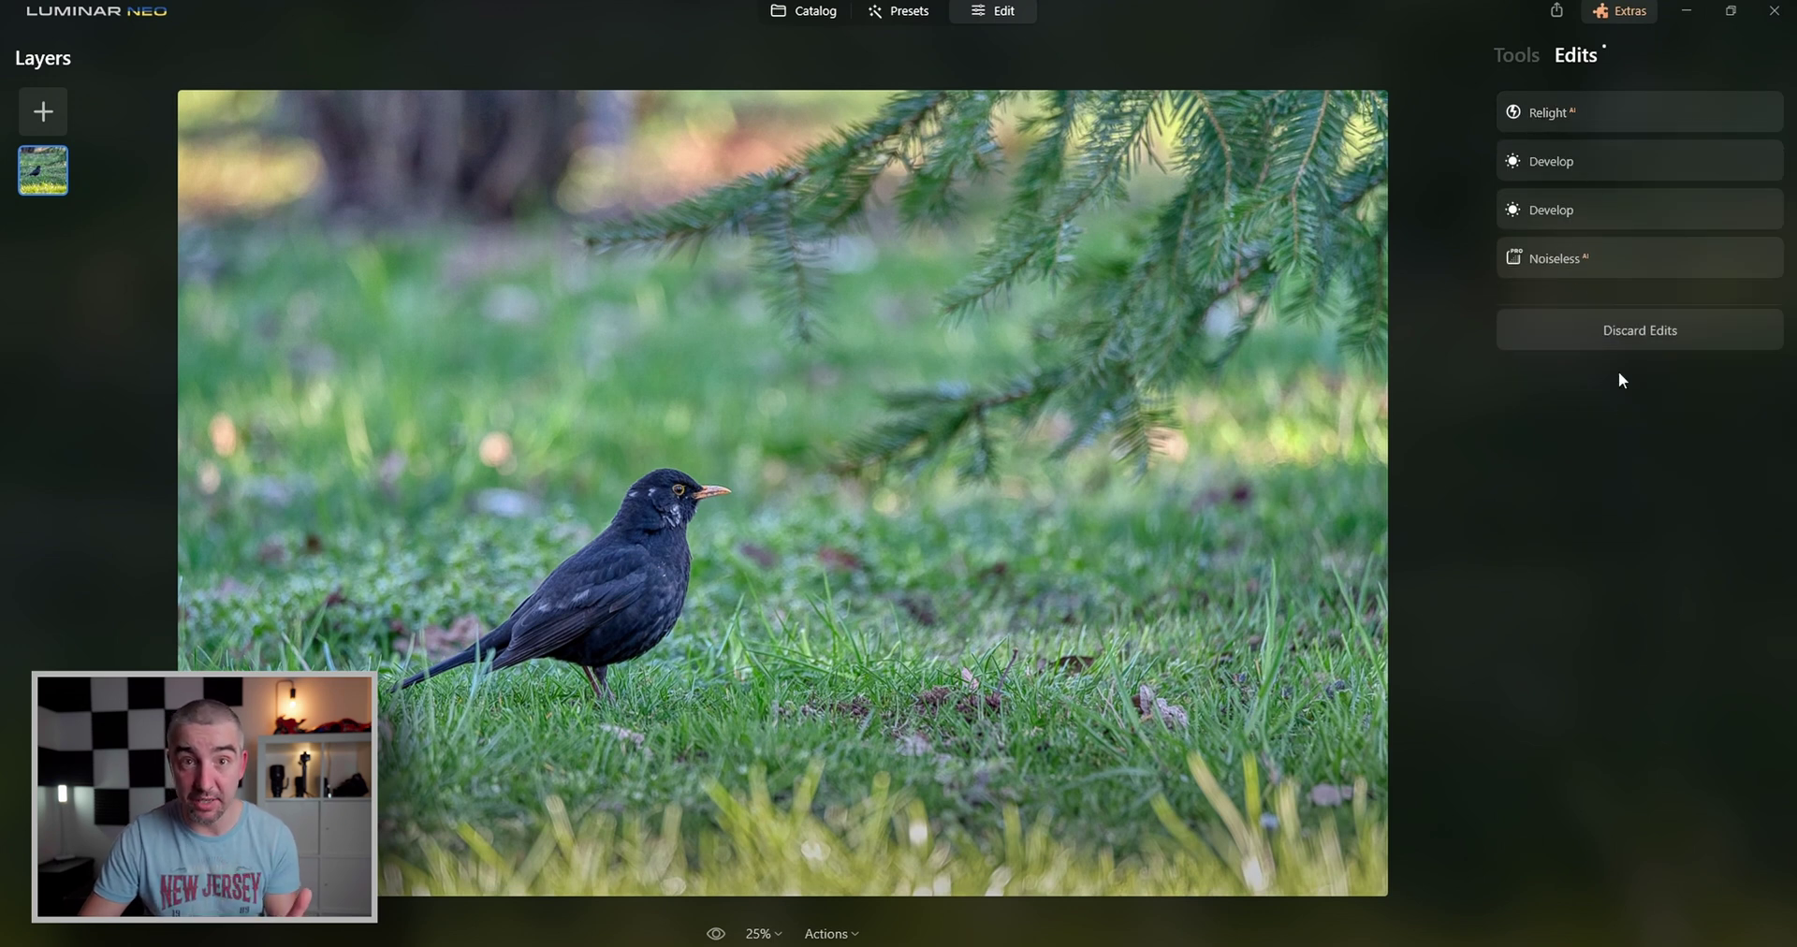
left_click(1590, 266)
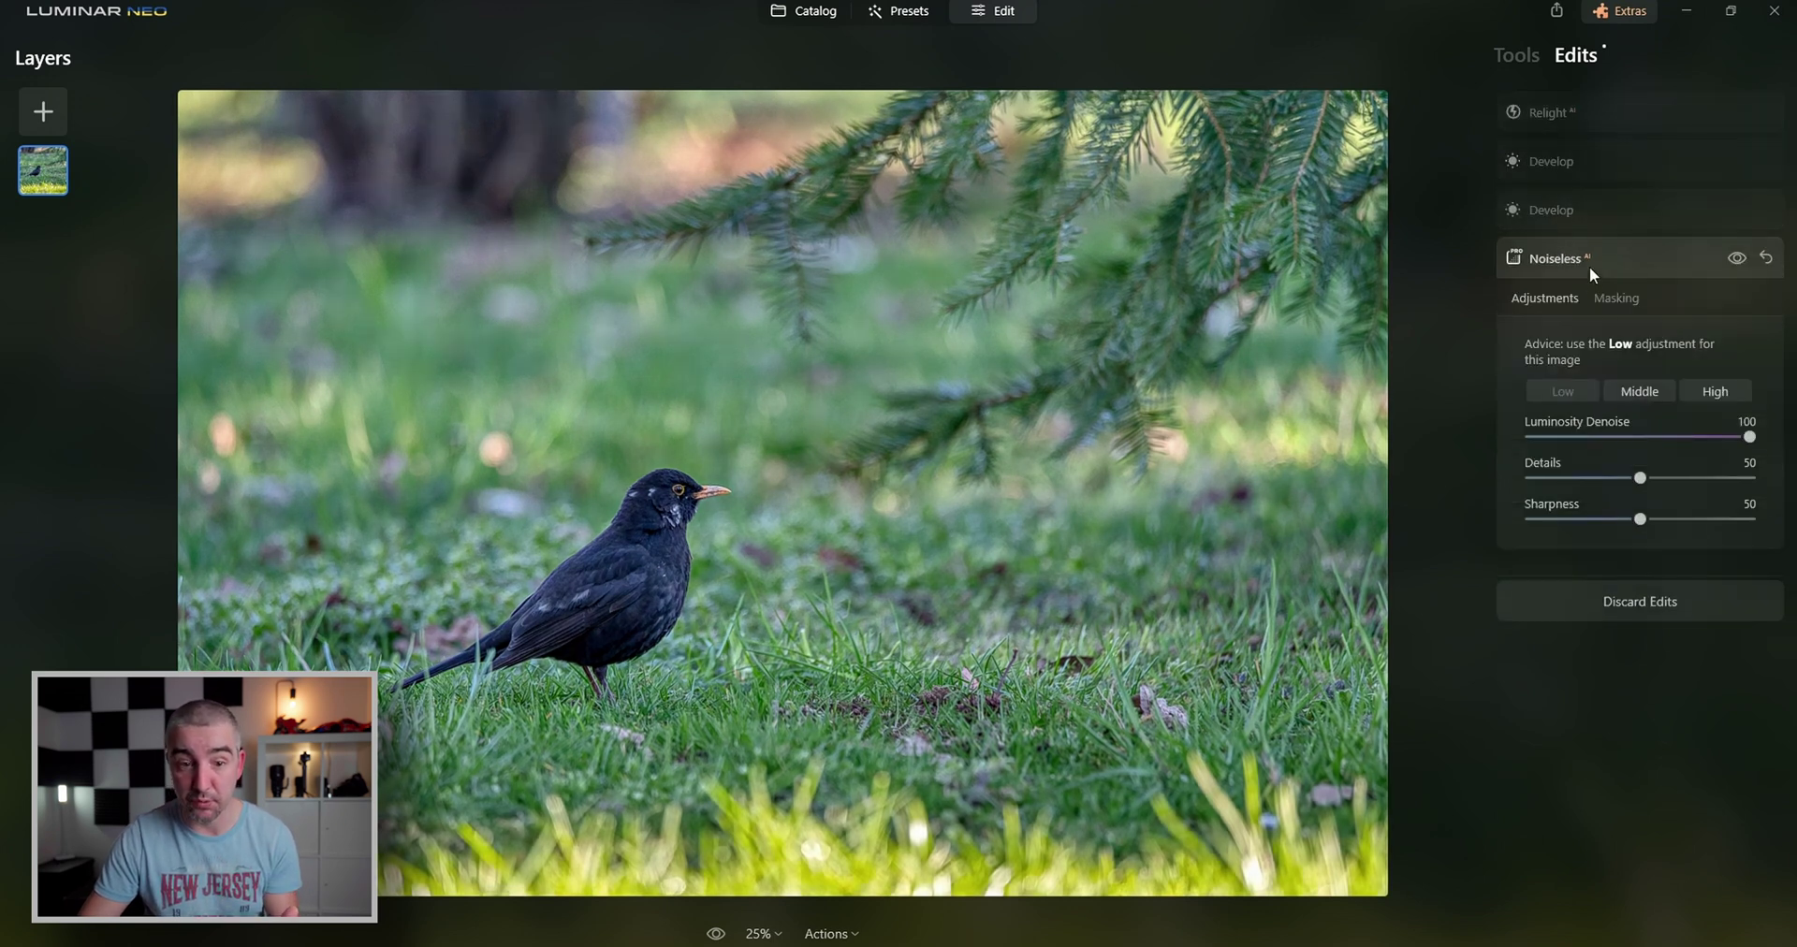
left_click(1604, 209)
left_click(1608, 172)
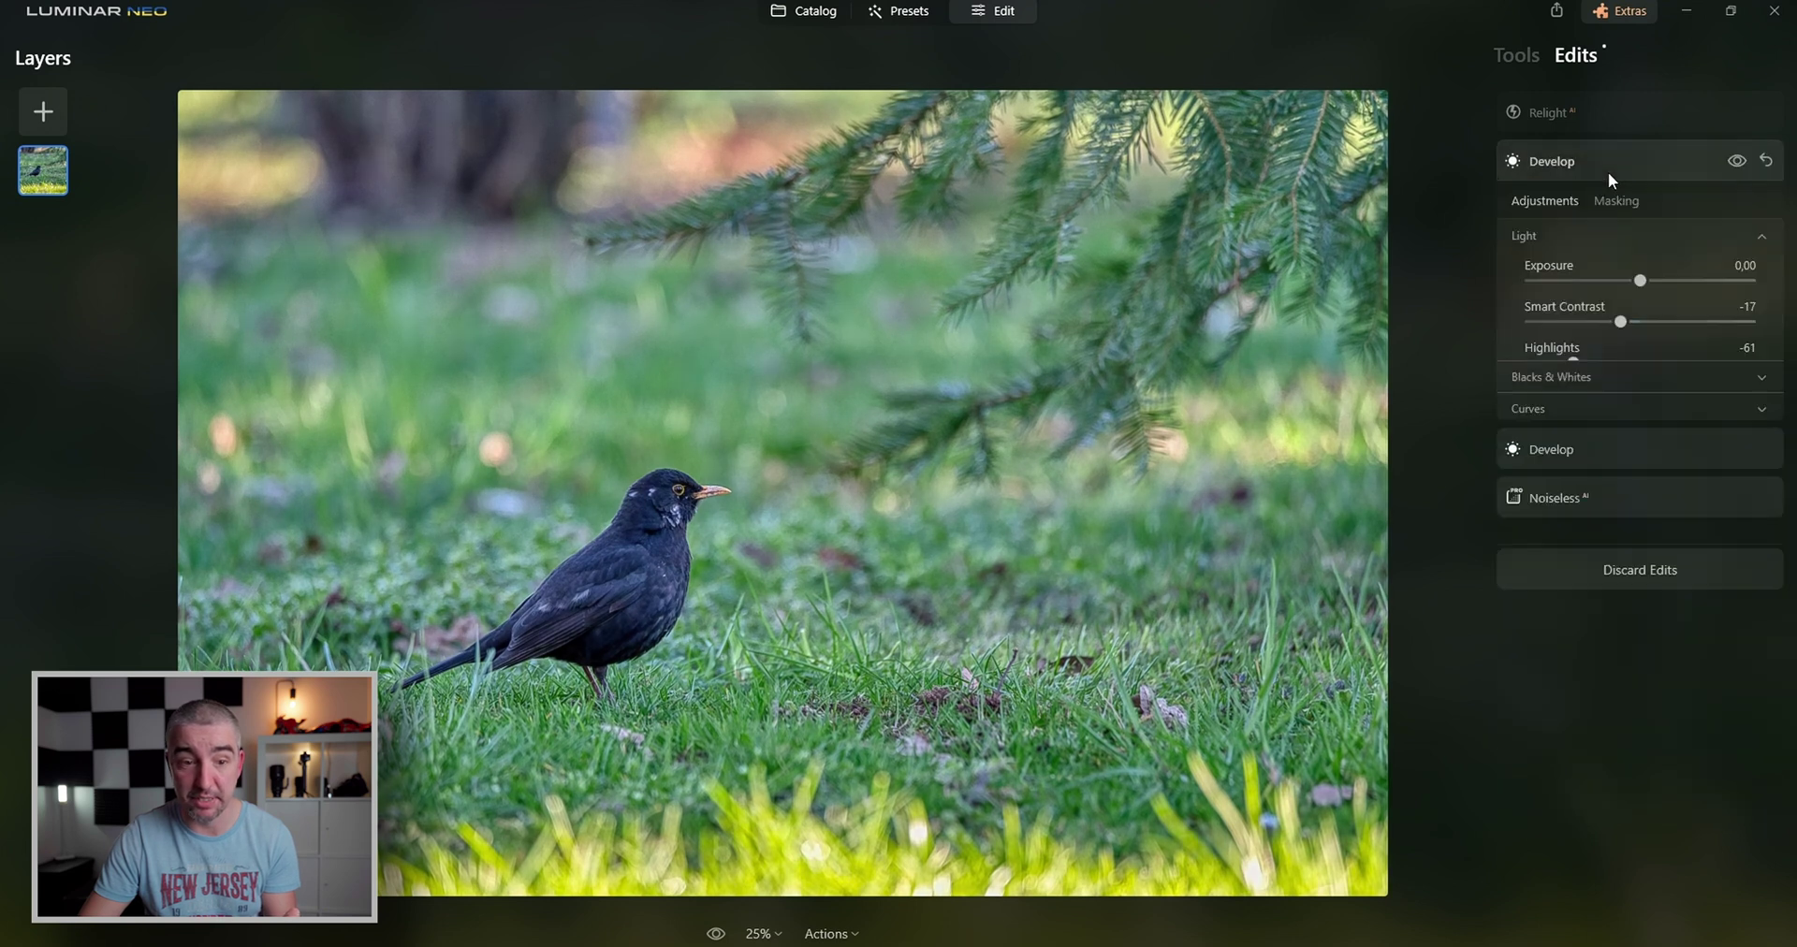
left_click(1616, 120)
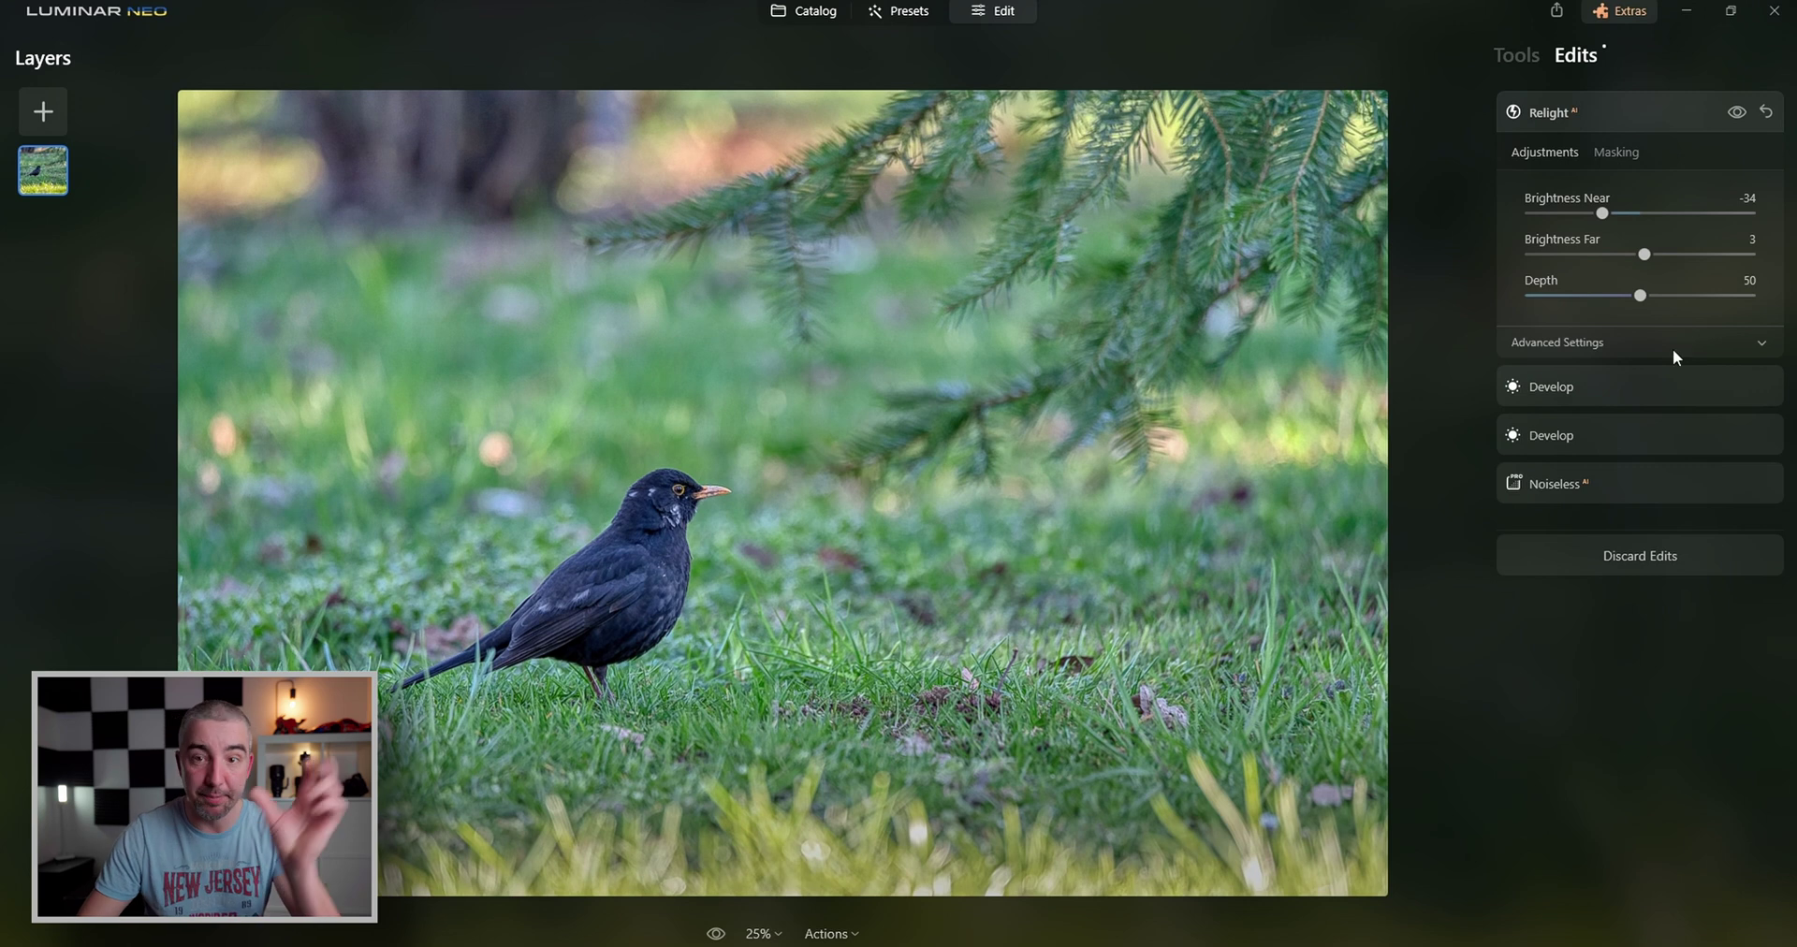
left_click(1633, 386)
mouse_move(1574, 363)
left_mouse_down()
mouse_move(1542, 365)
mouse_move(1577, 373)
left_mouse_up()
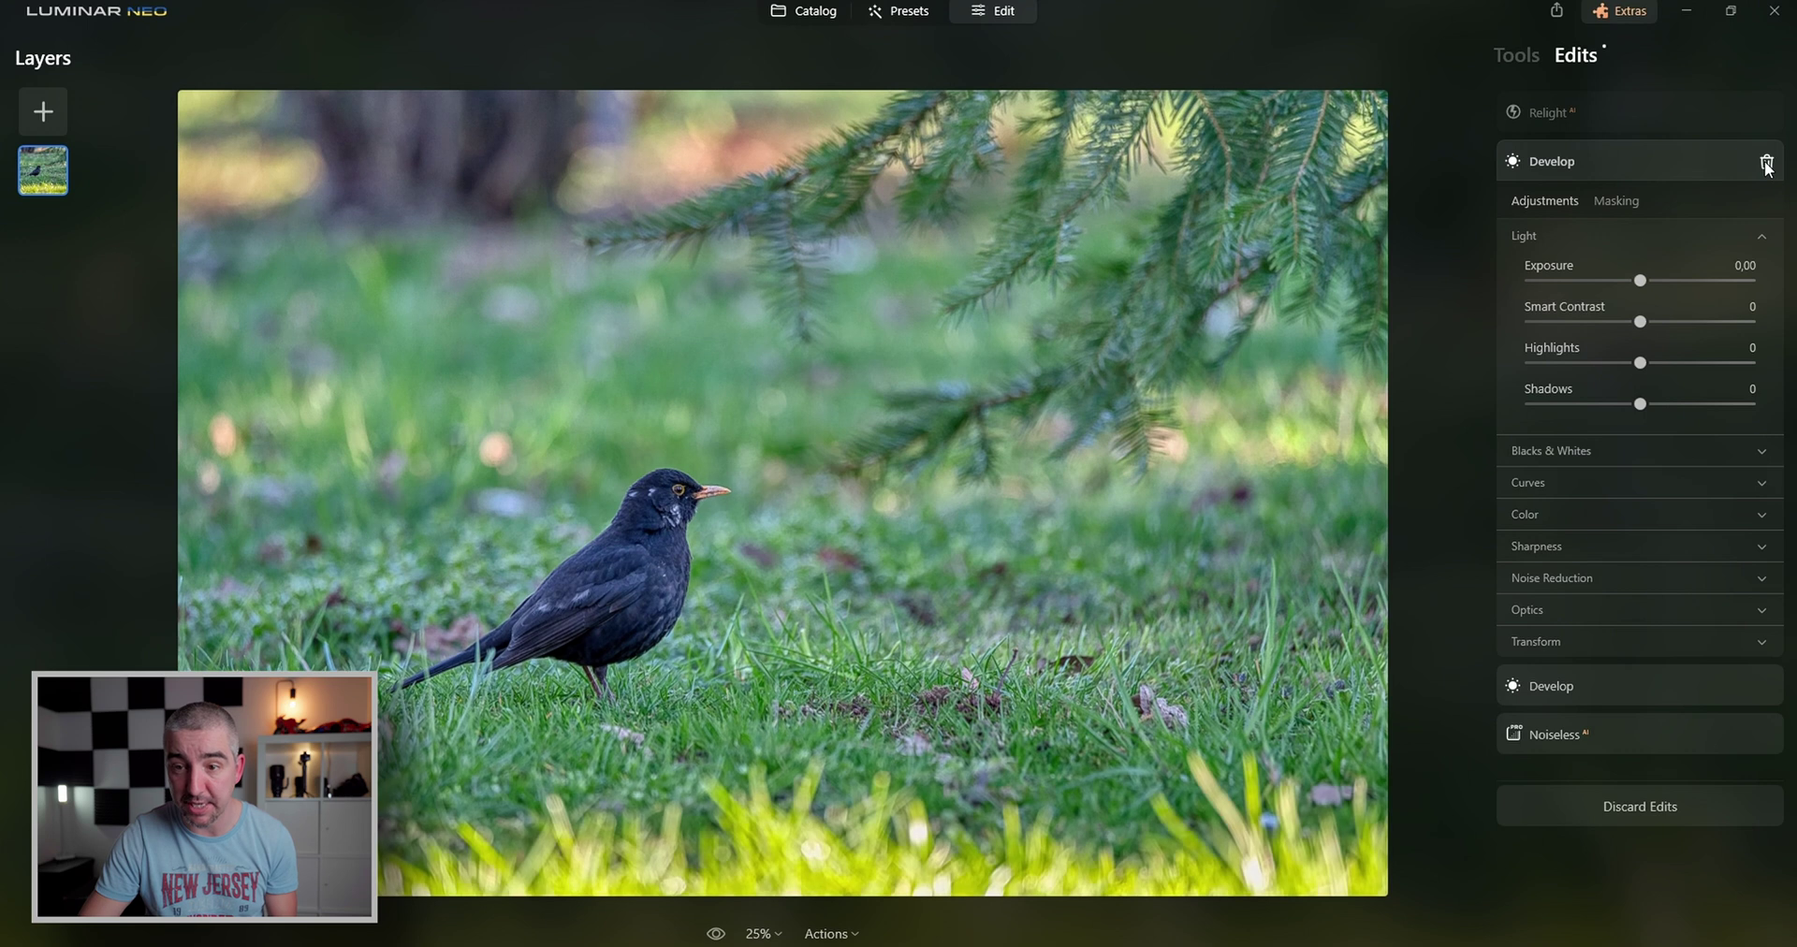
Apply Atmosphere Fog to the blackbird photo with Amount settled at 29
left_click(1767, 163)
scroll(1535, 574, "down", 1)
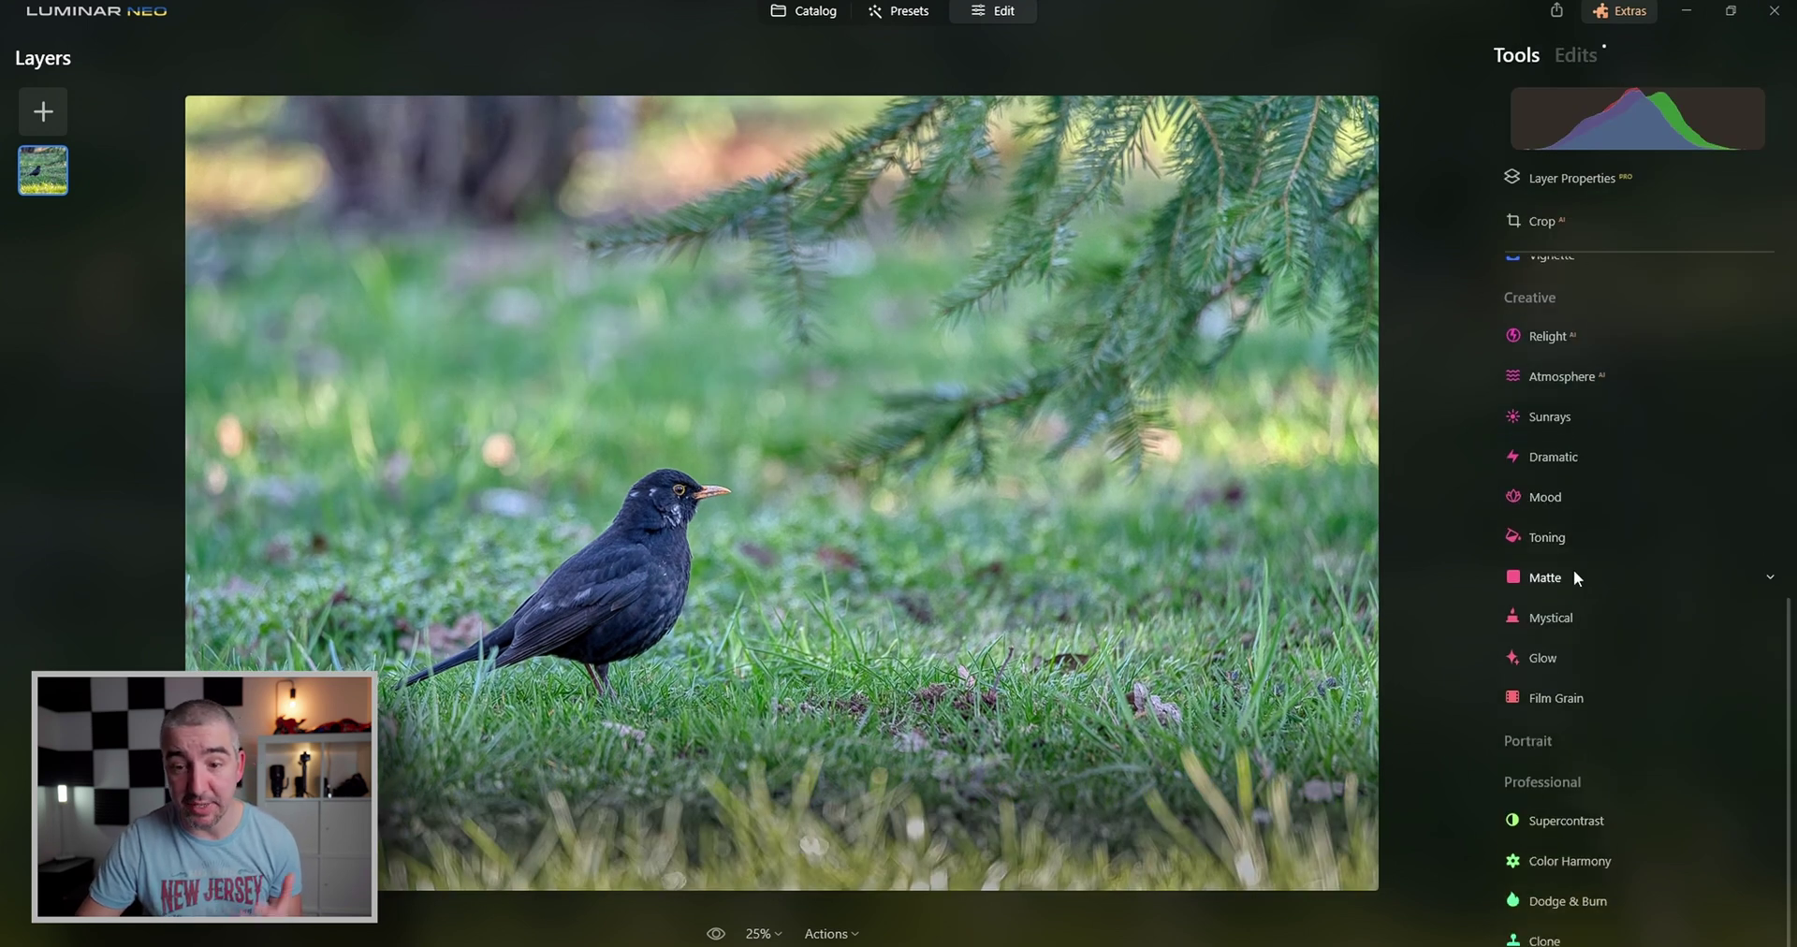
left_click(1582, 378)
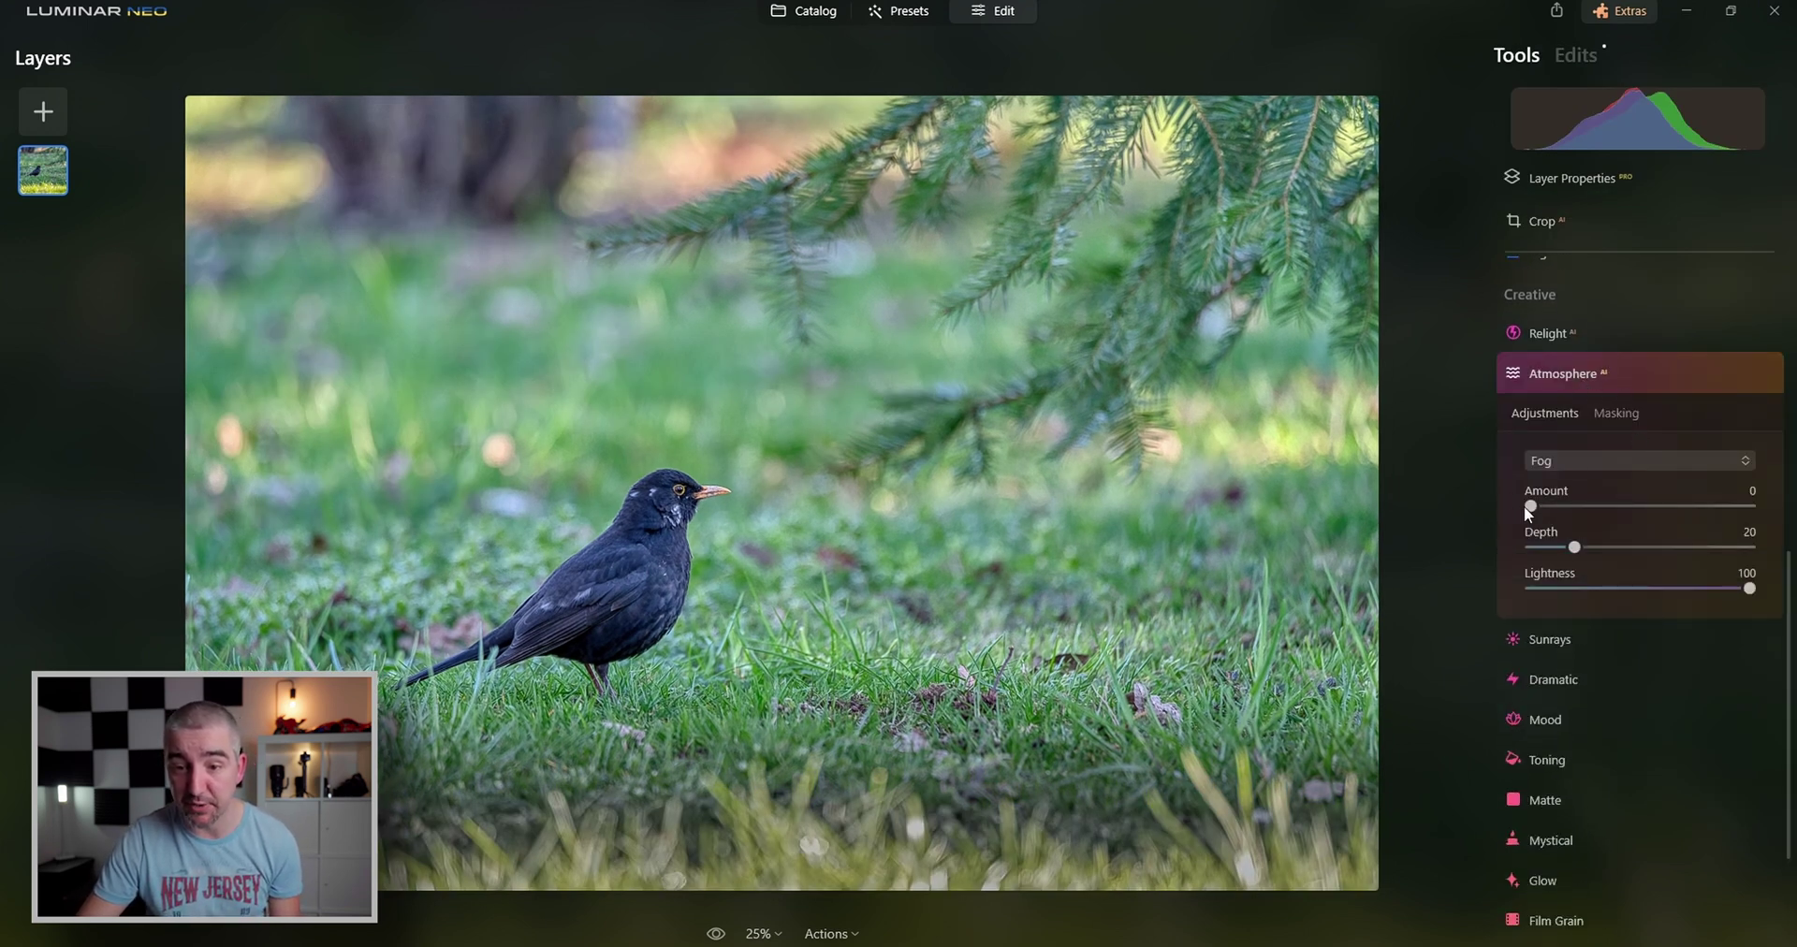
left_click_drag(1530, 506, 1793, 526)
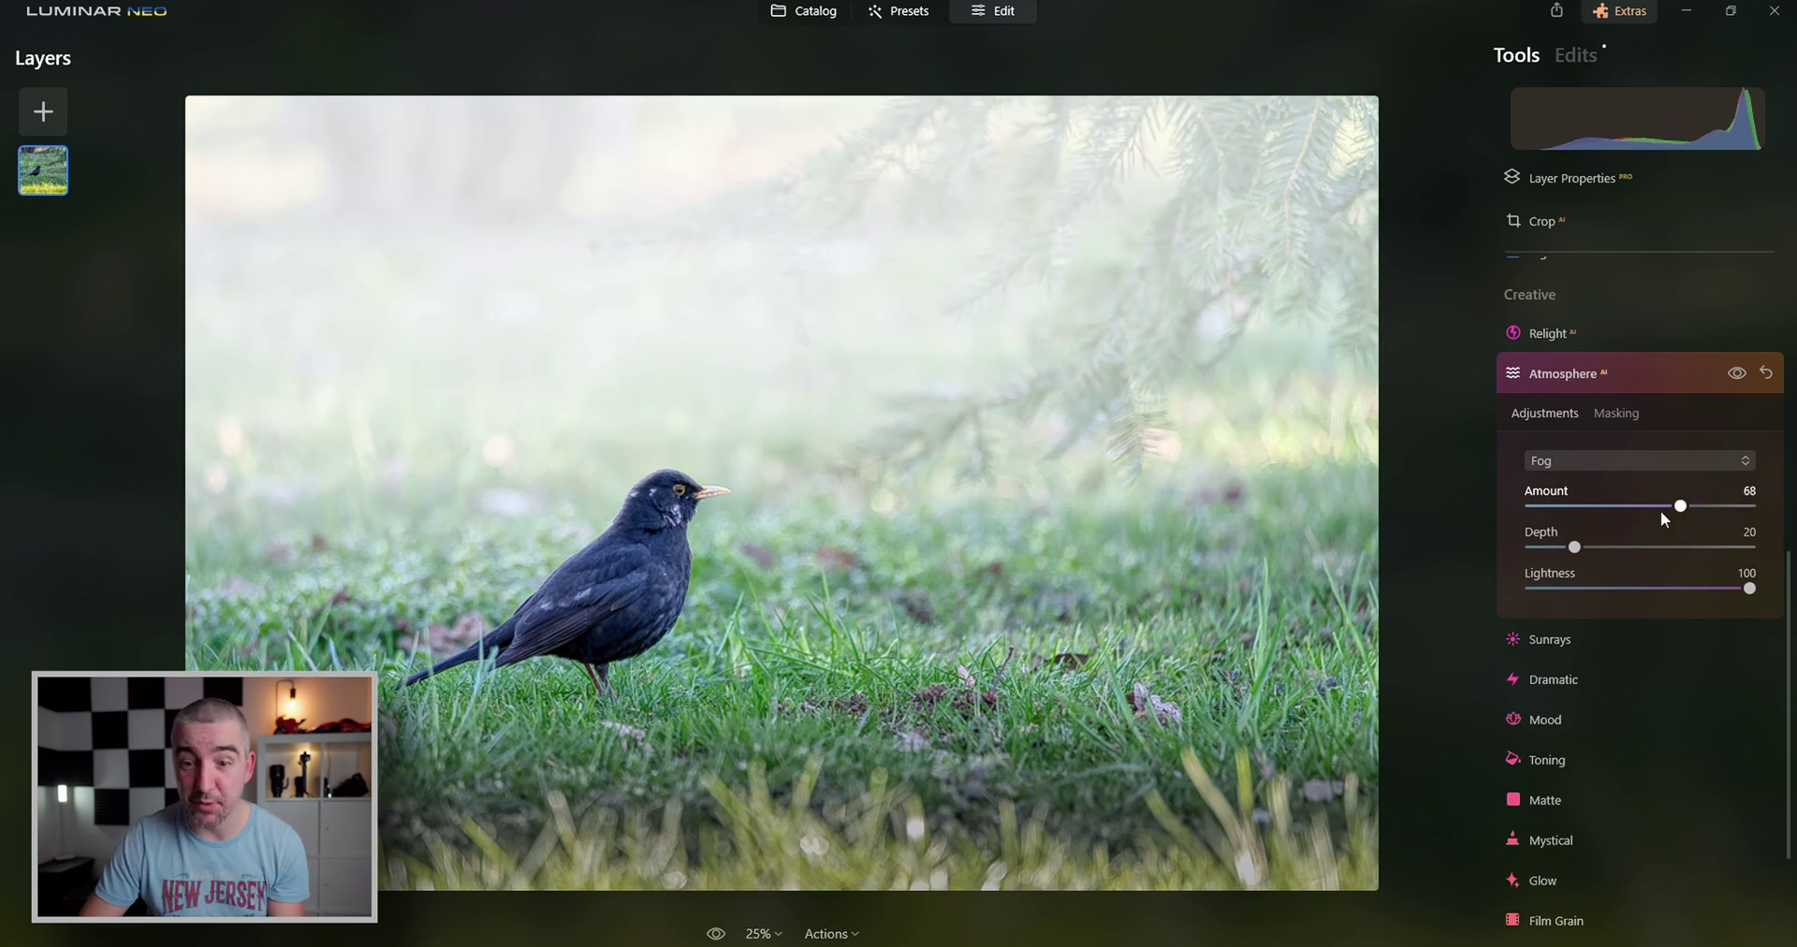
mouse_move(1664, 517)
left_mouse_down()
mouse_move(1526, 509)
mouse_move(1688, 513)
left_mouse_up()
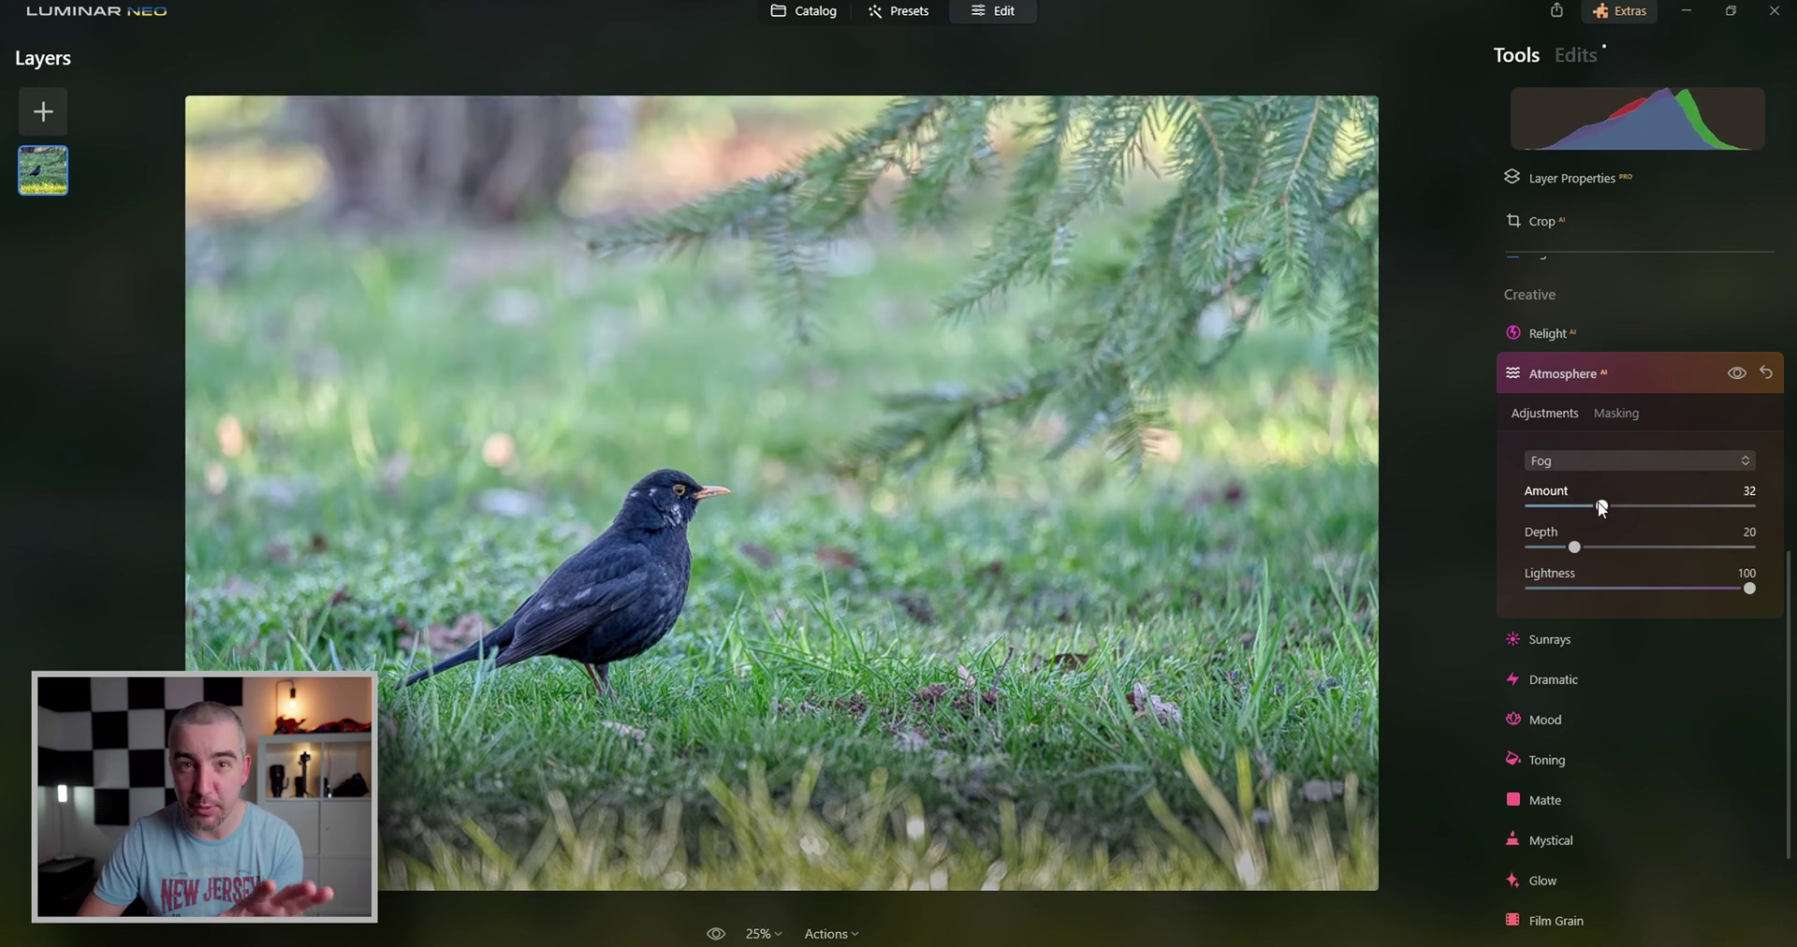
mouse_move(1602, 507)
left_mouse_down()
mouse_move(1557, 503)
mouse_move(1587, 505)
left_mouse_up()
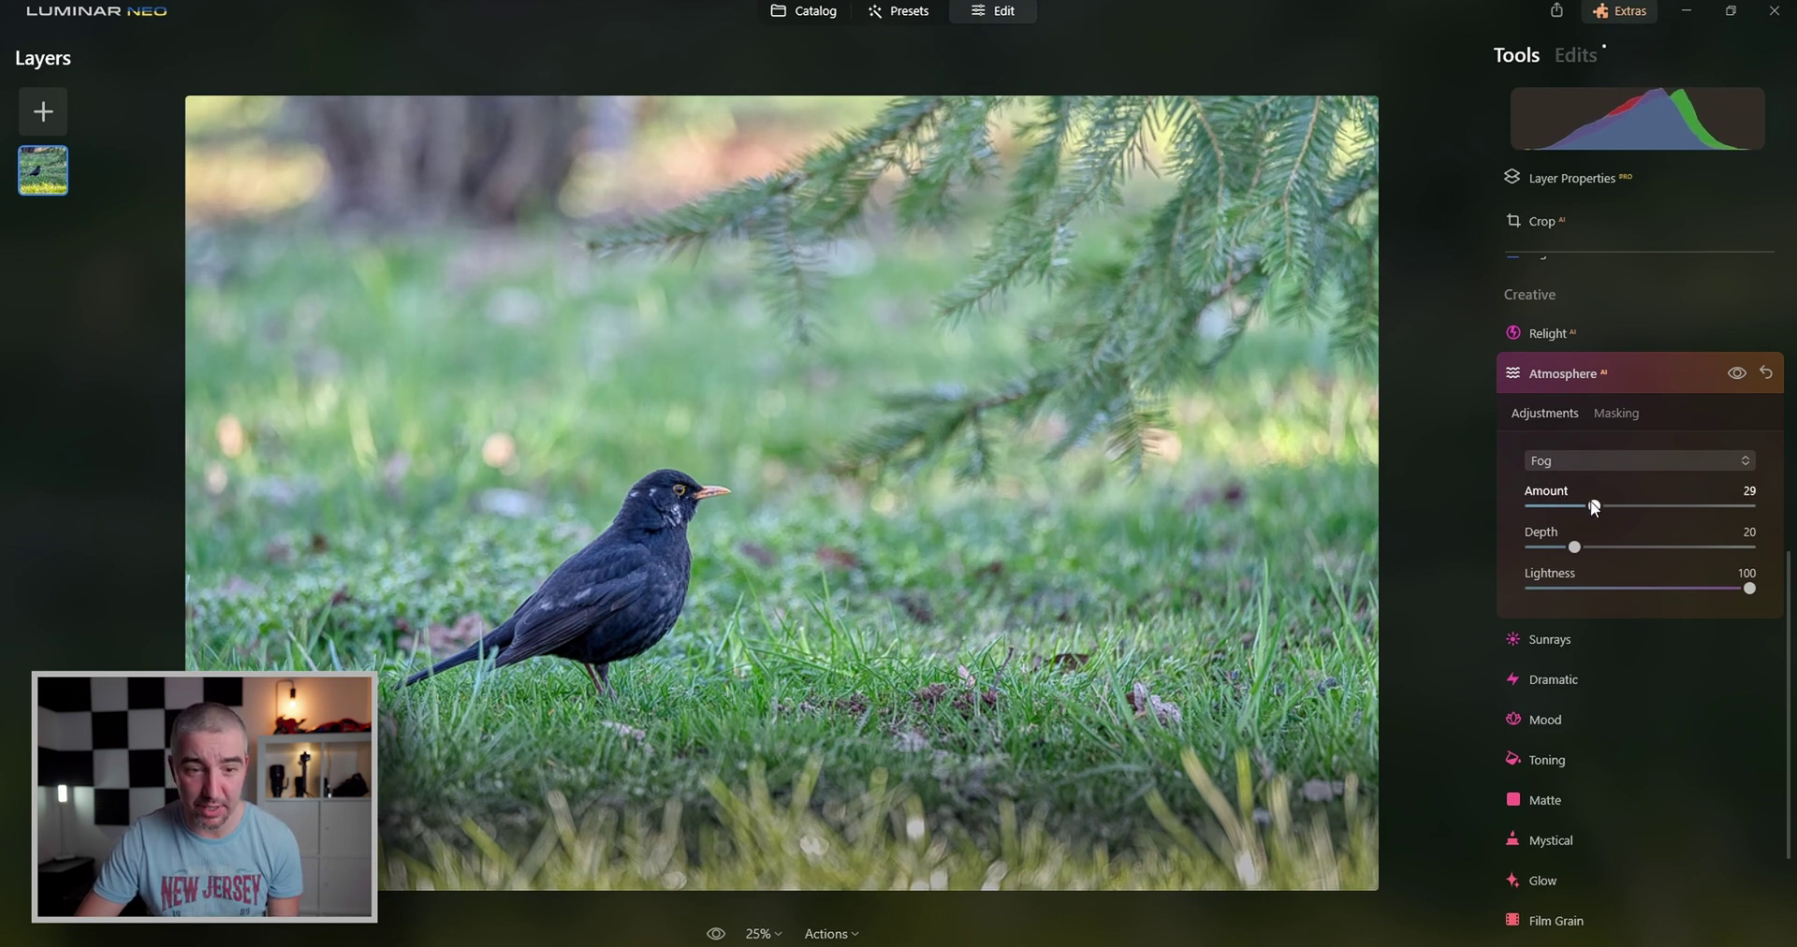
Set Color Harmony Brilliance to 7 and Warmth to 61 to warm the tones
left_click(1642, 352)
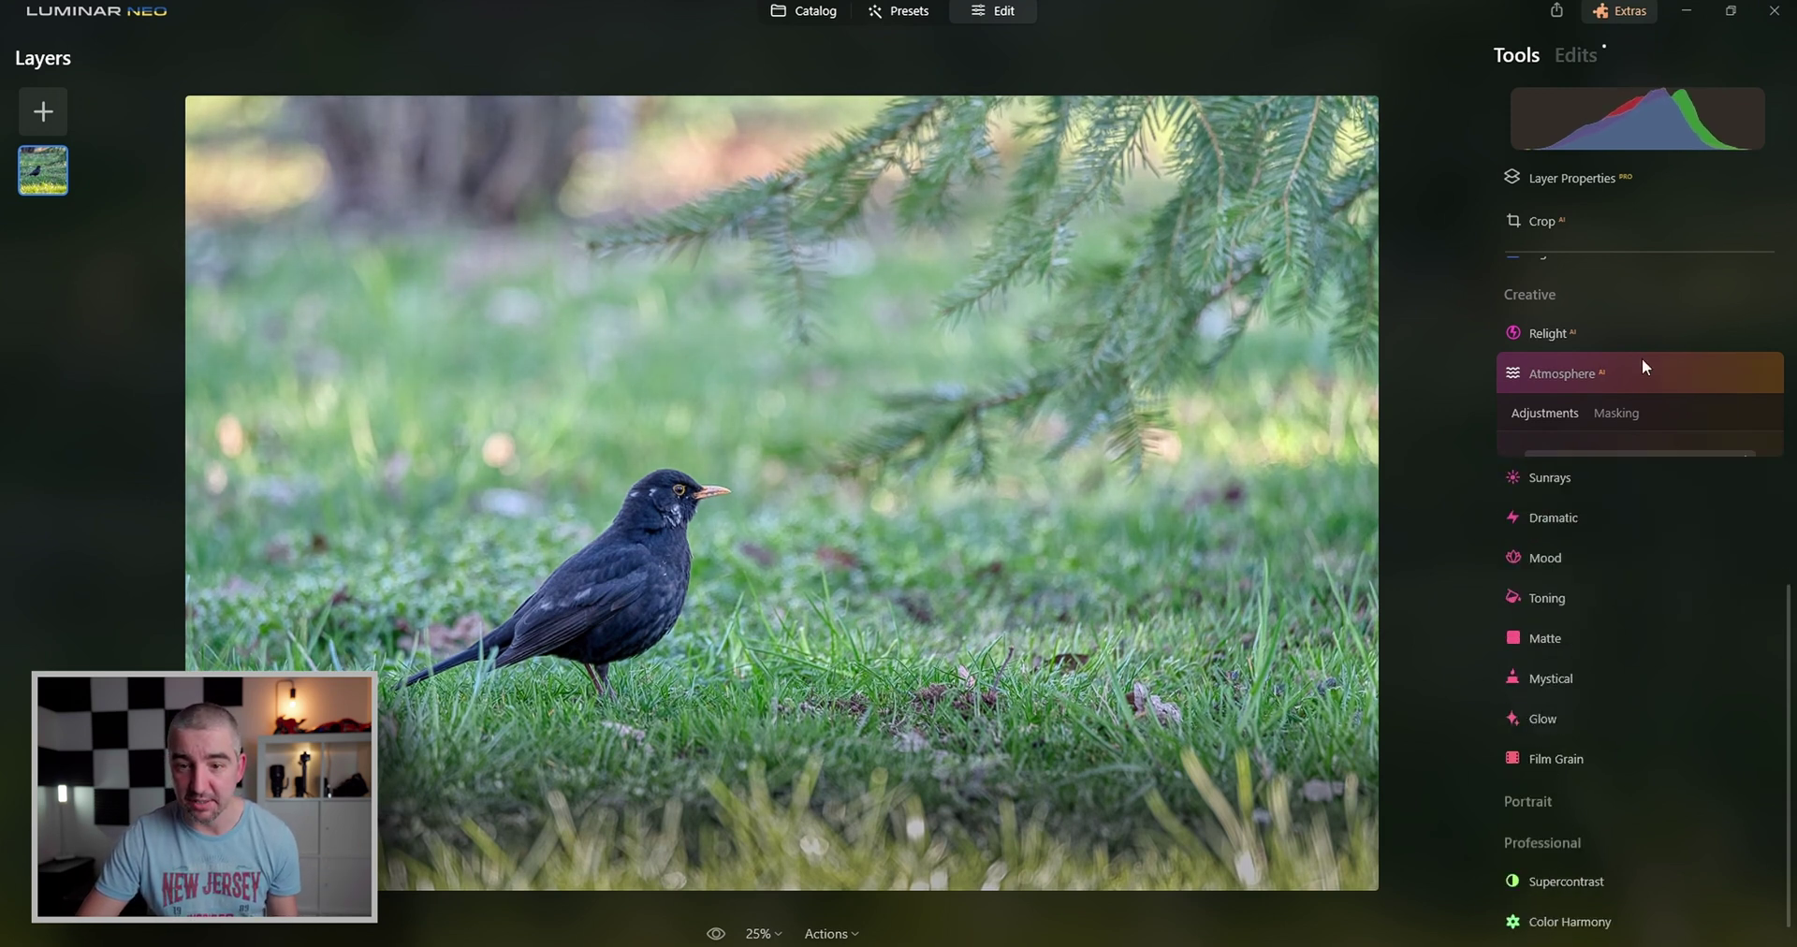
left_click(1631, 343)
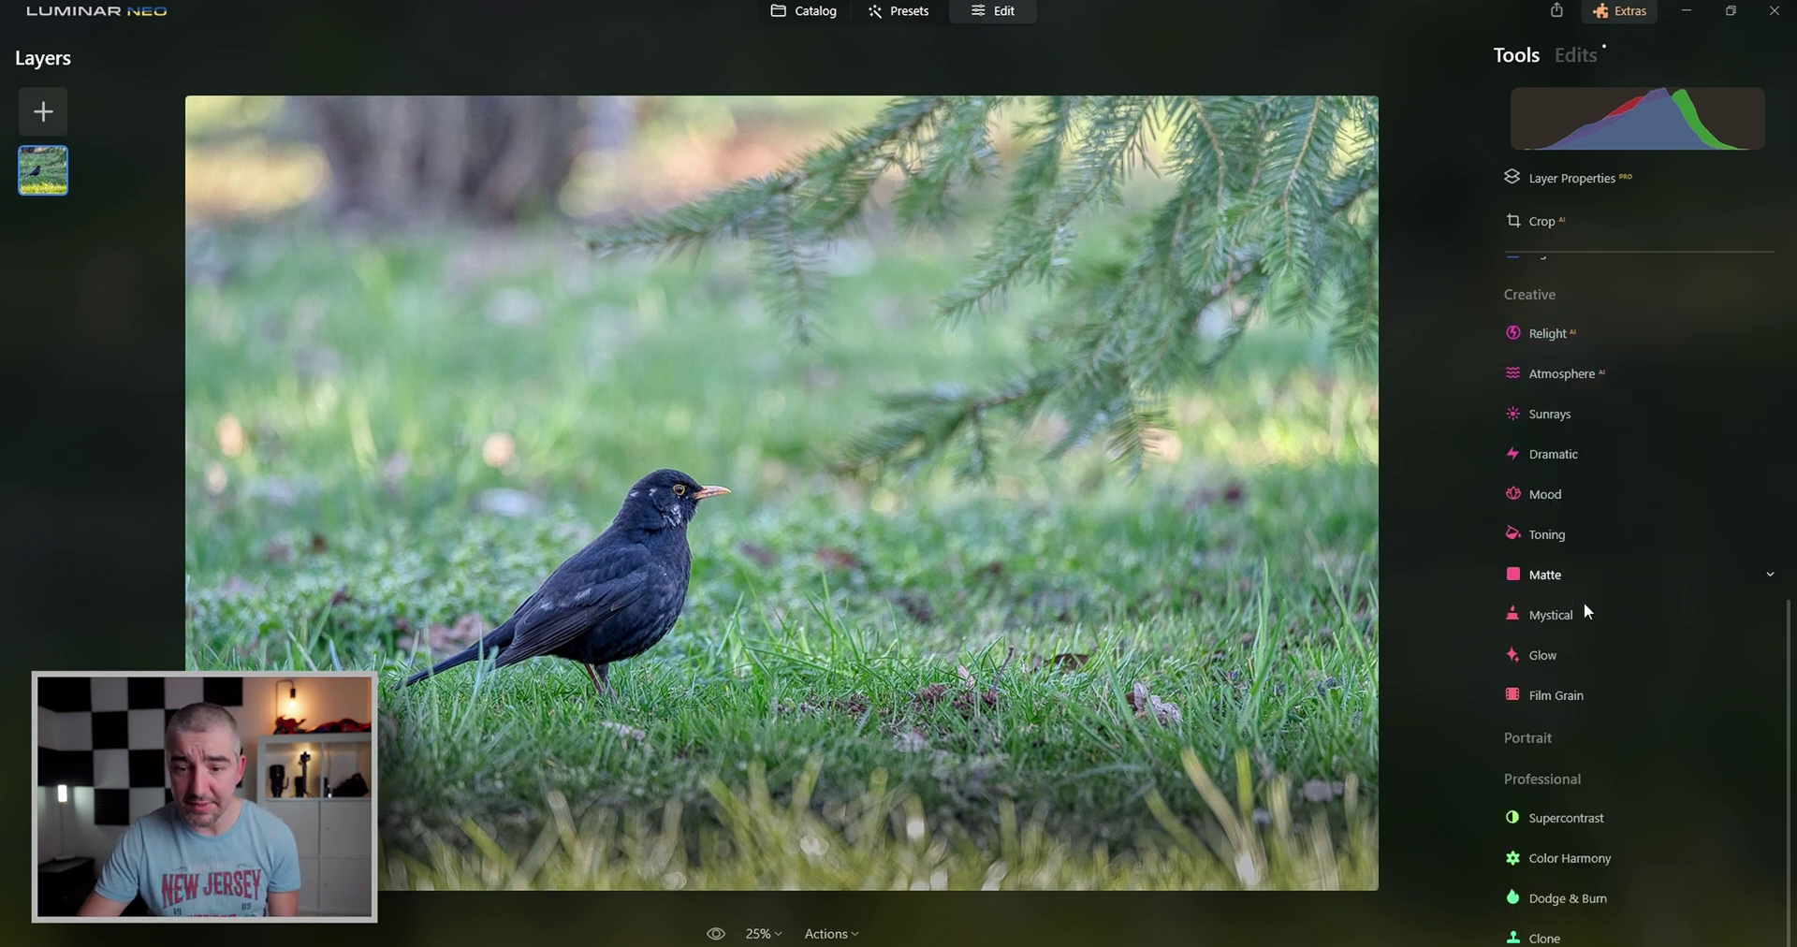
left_click(1525, 858)
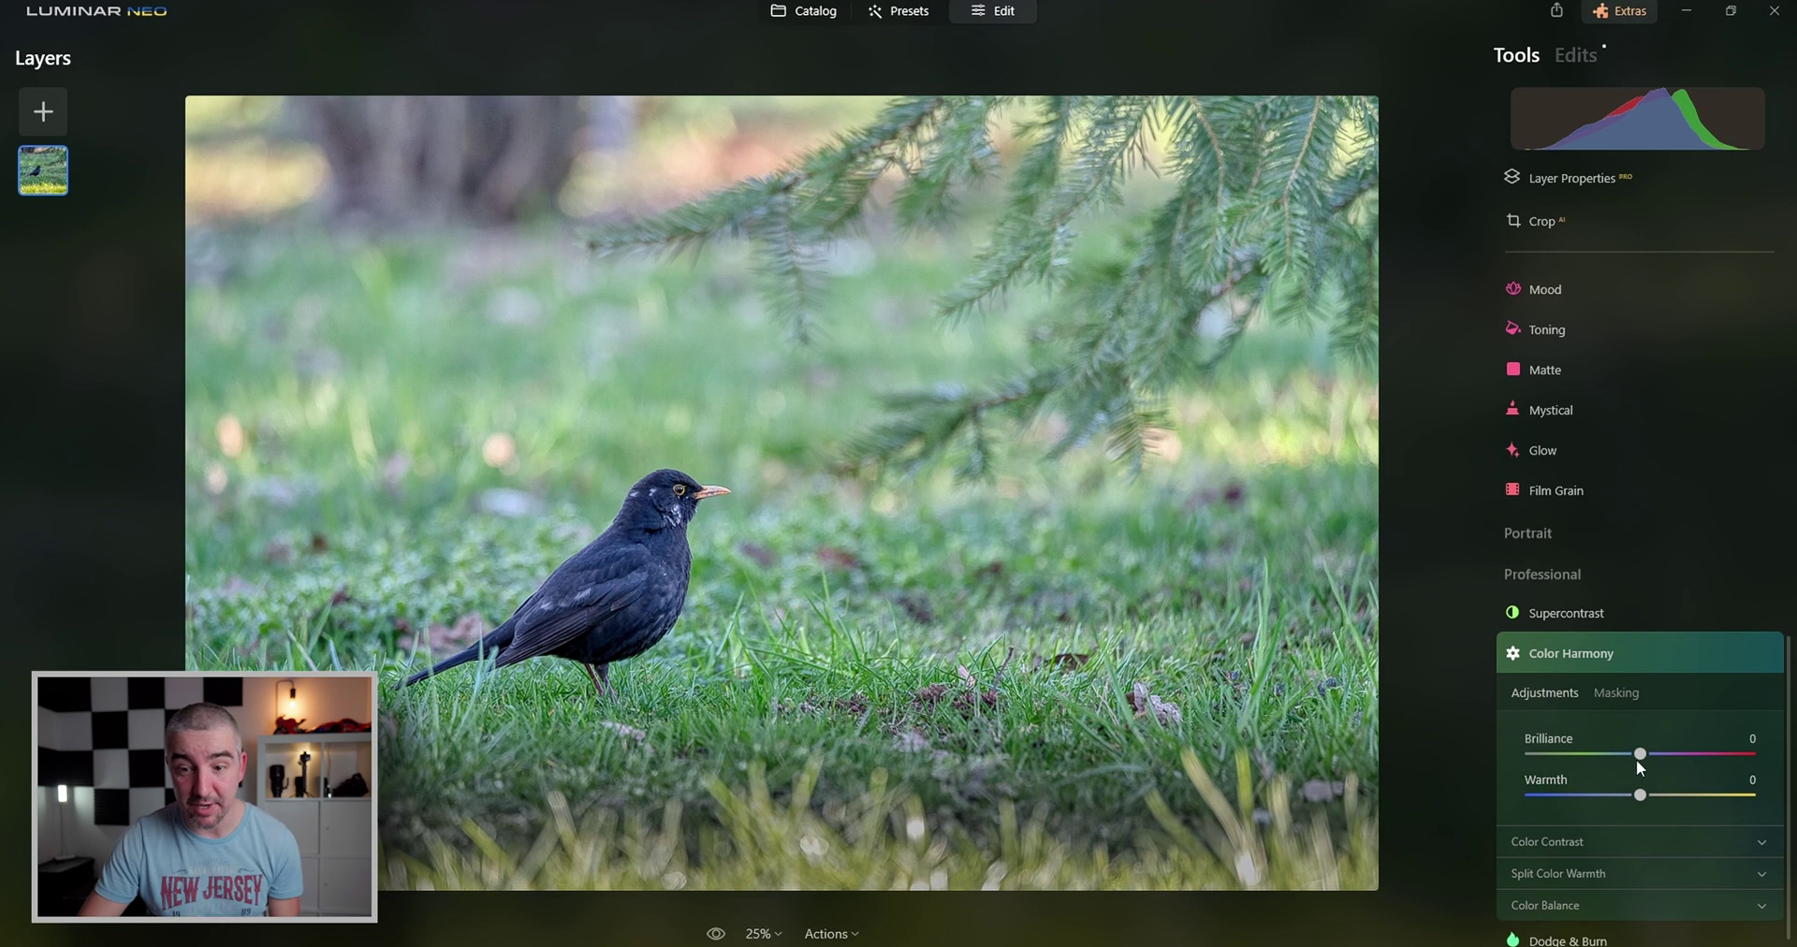
left_click_drag(1643, 754, 1651, 757)
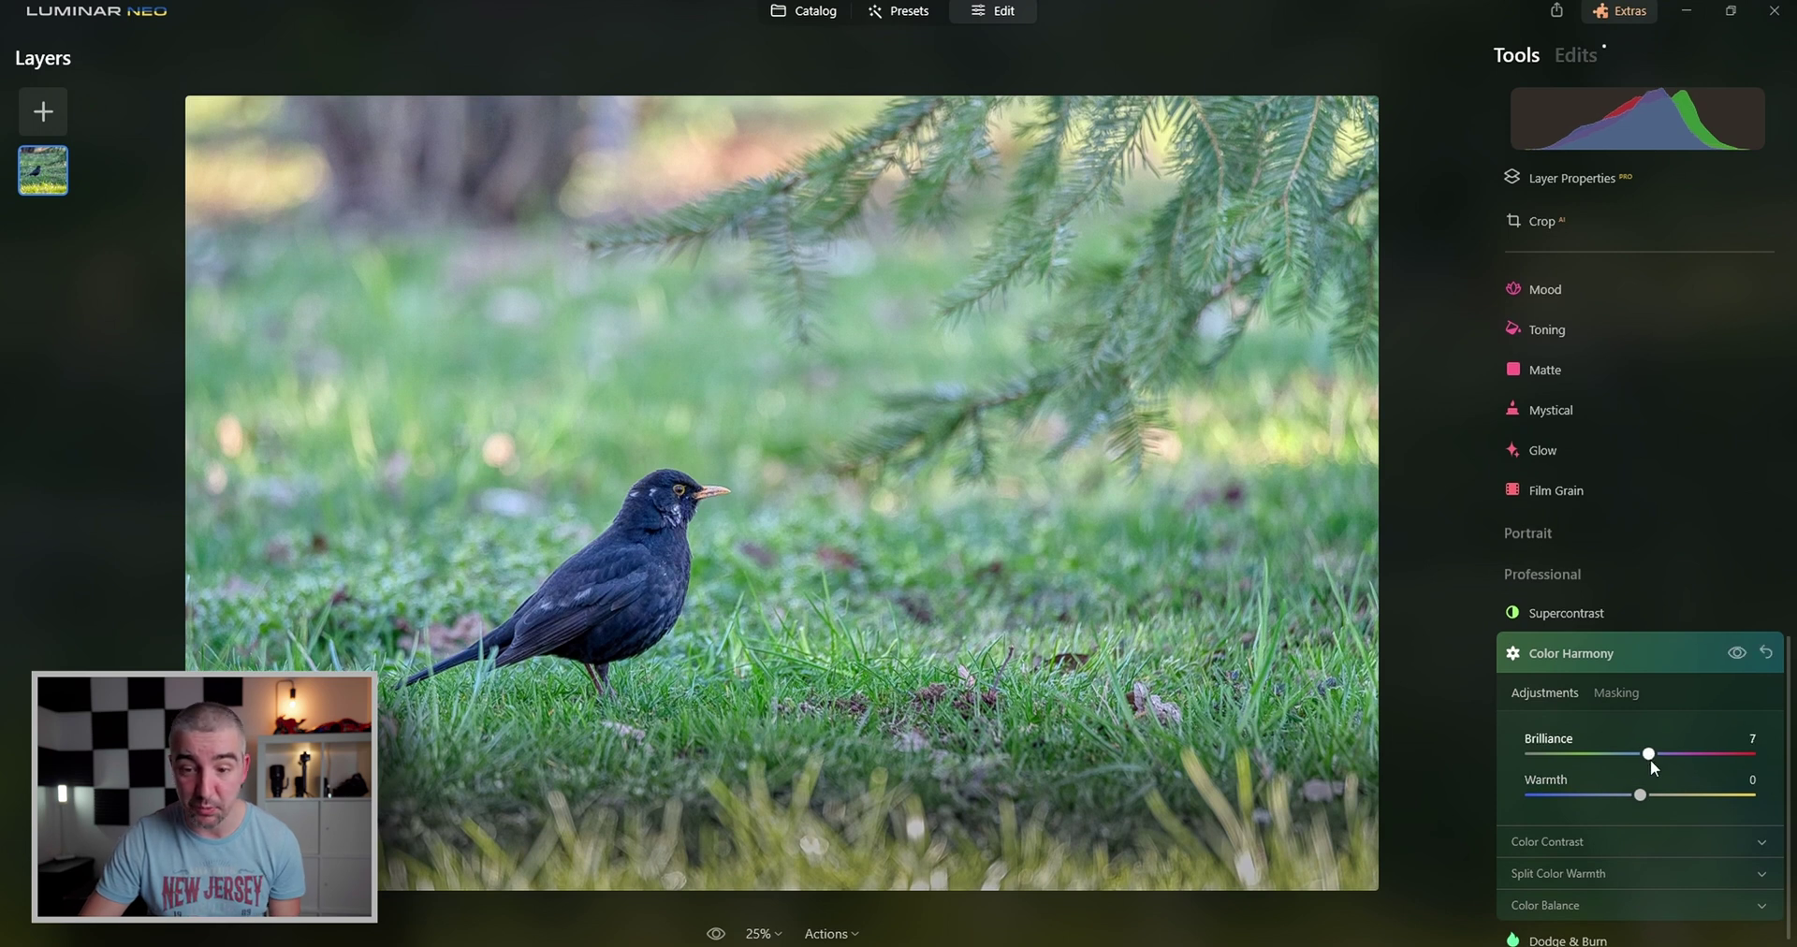
left_click_drag(1675, 797, 1703, 798)
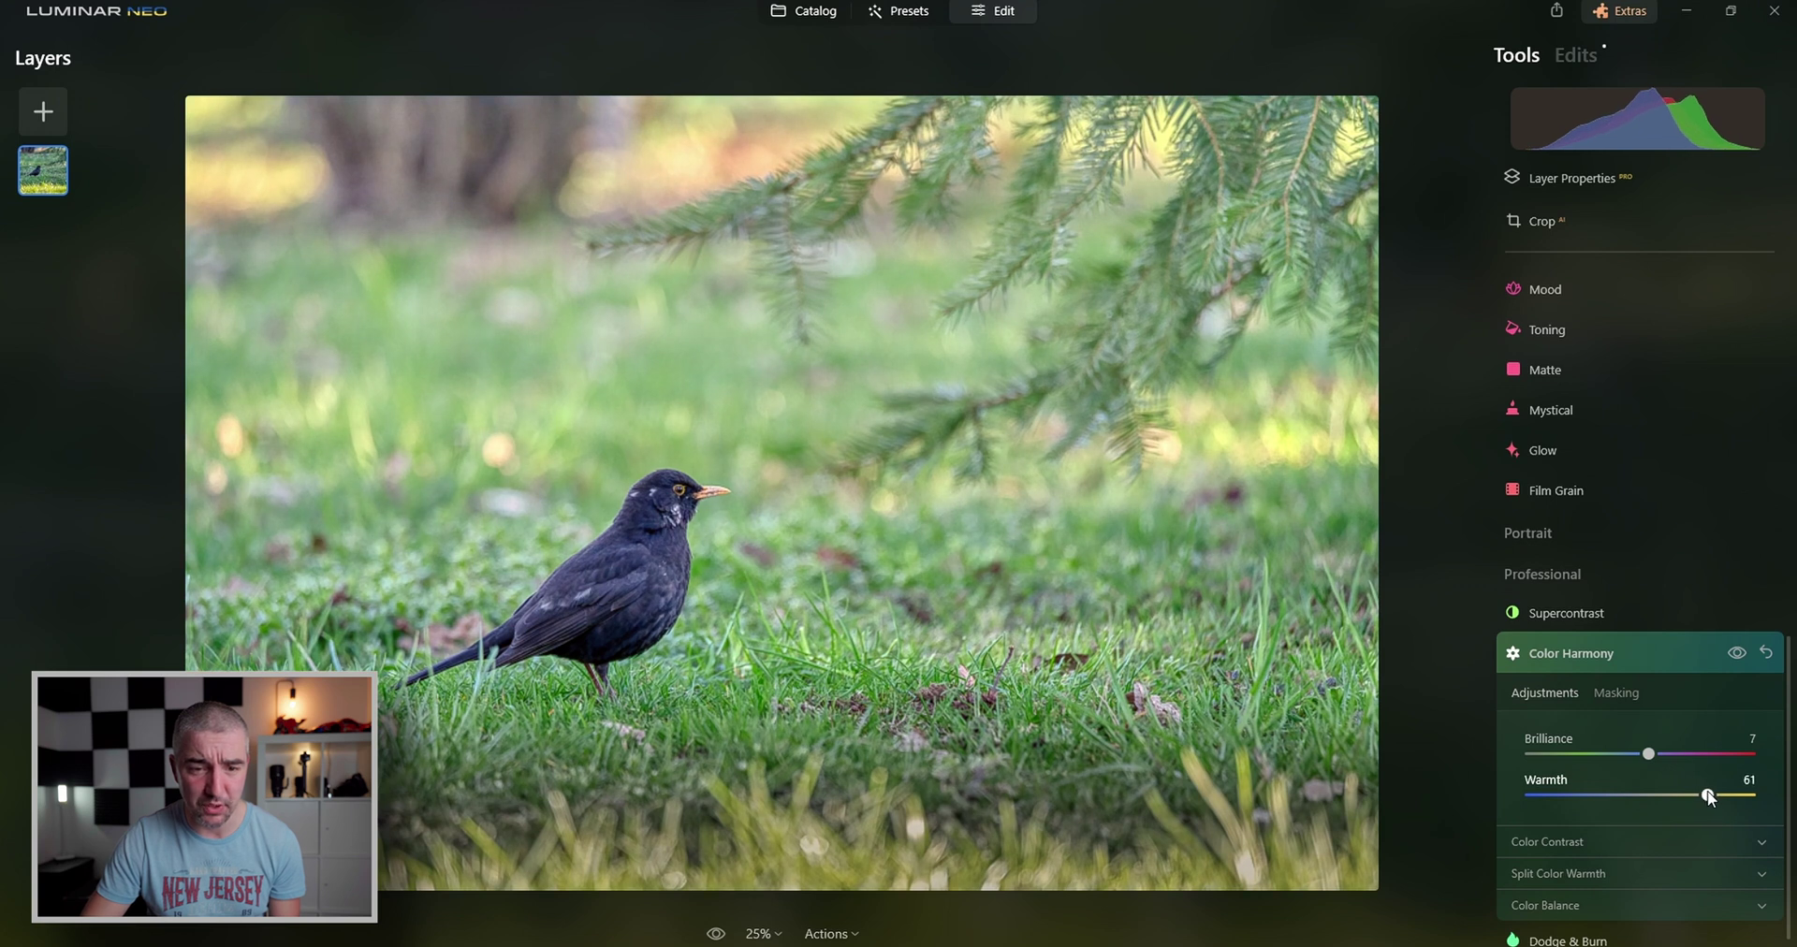
Add a Glow Orton Effect with Amount 22, Brightness -48 and Contrast 46
left_click(1553, 446)
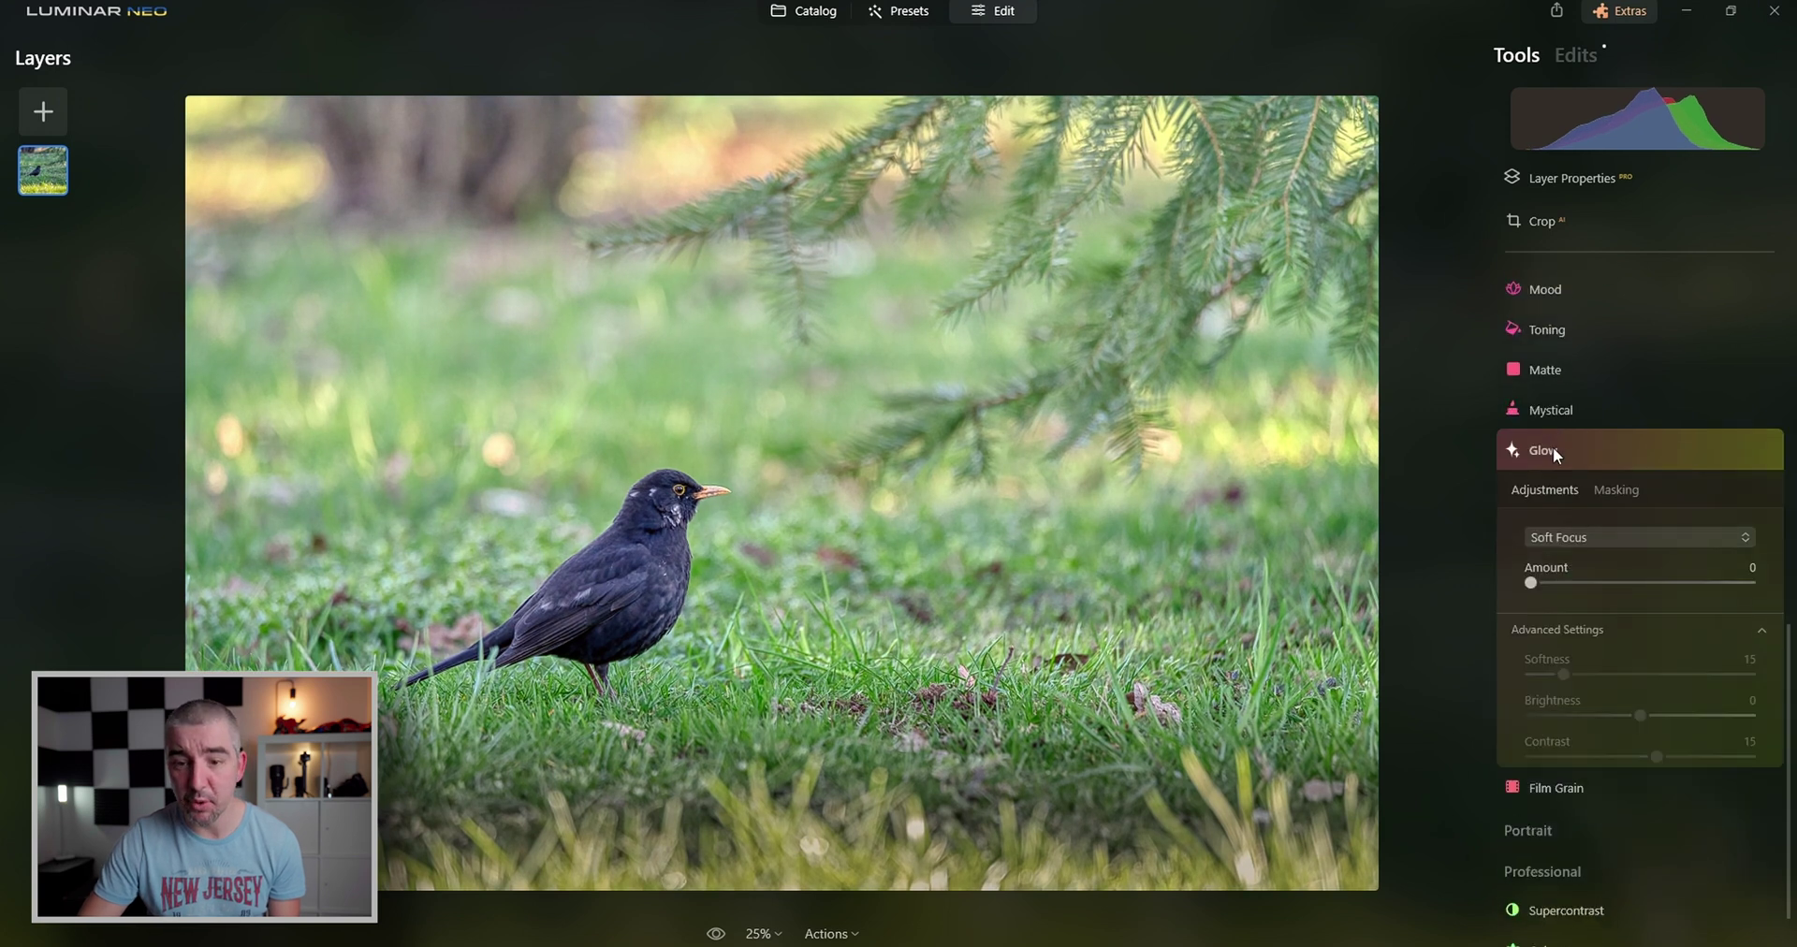
left_click(1596, 537)
left_click(1595, 635)
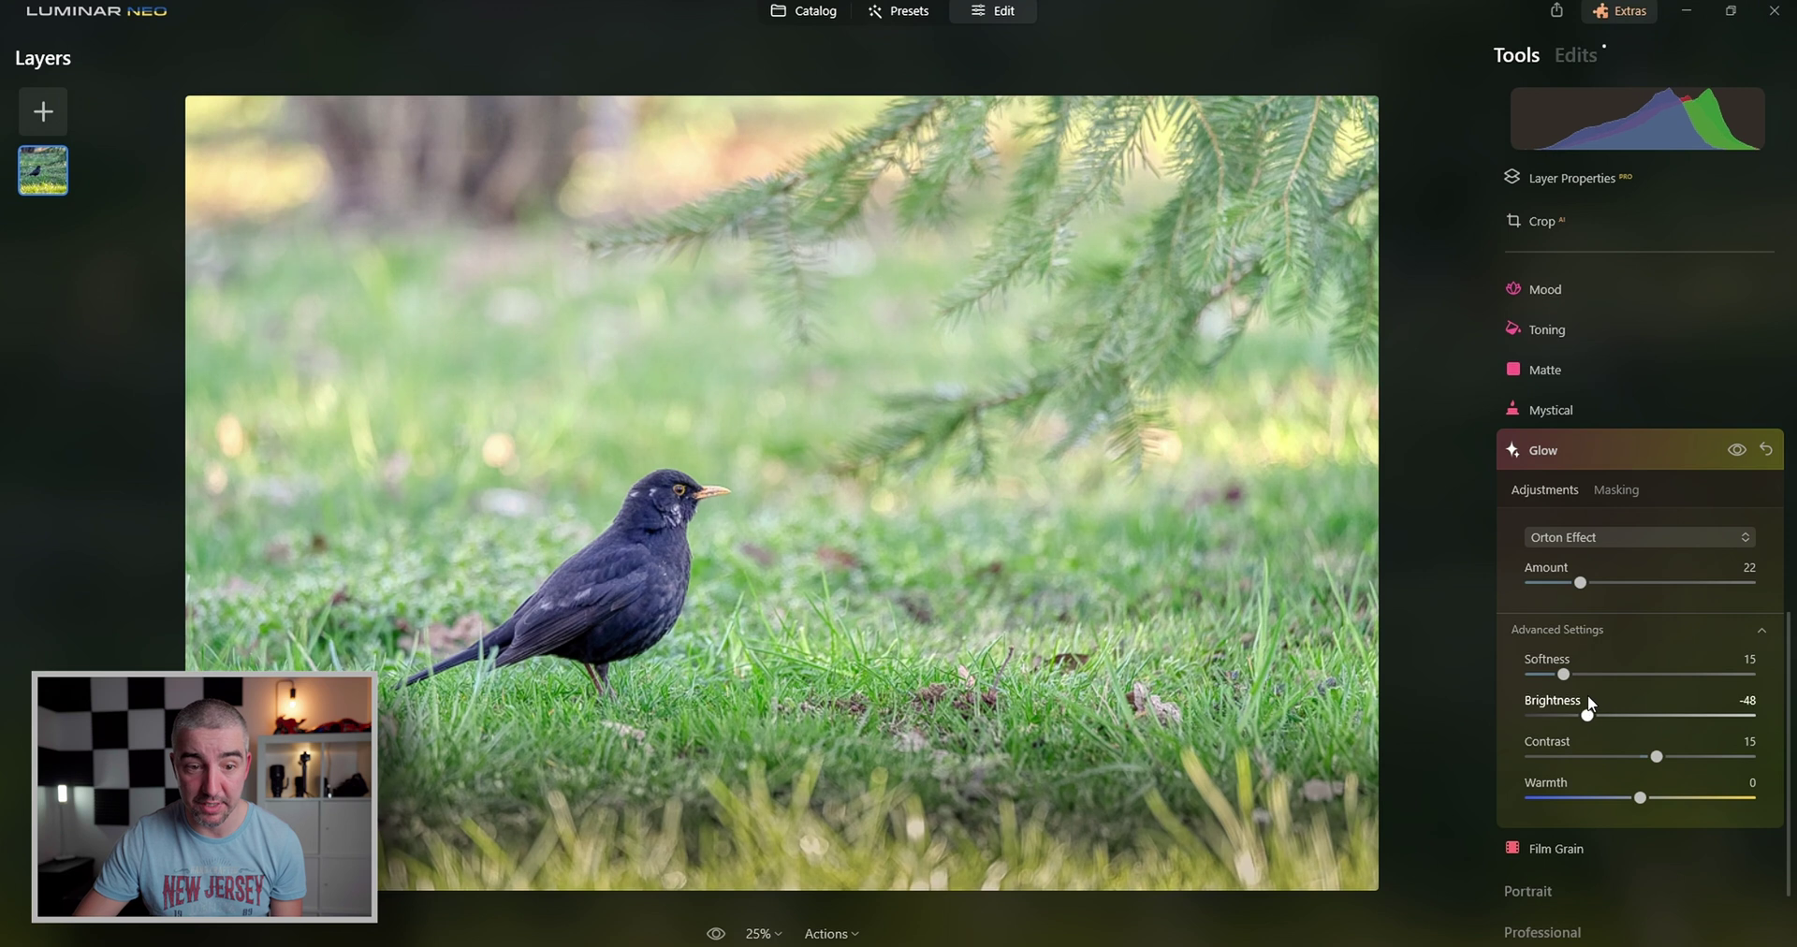
left_click_drag(1660, 750, 1691, 754)
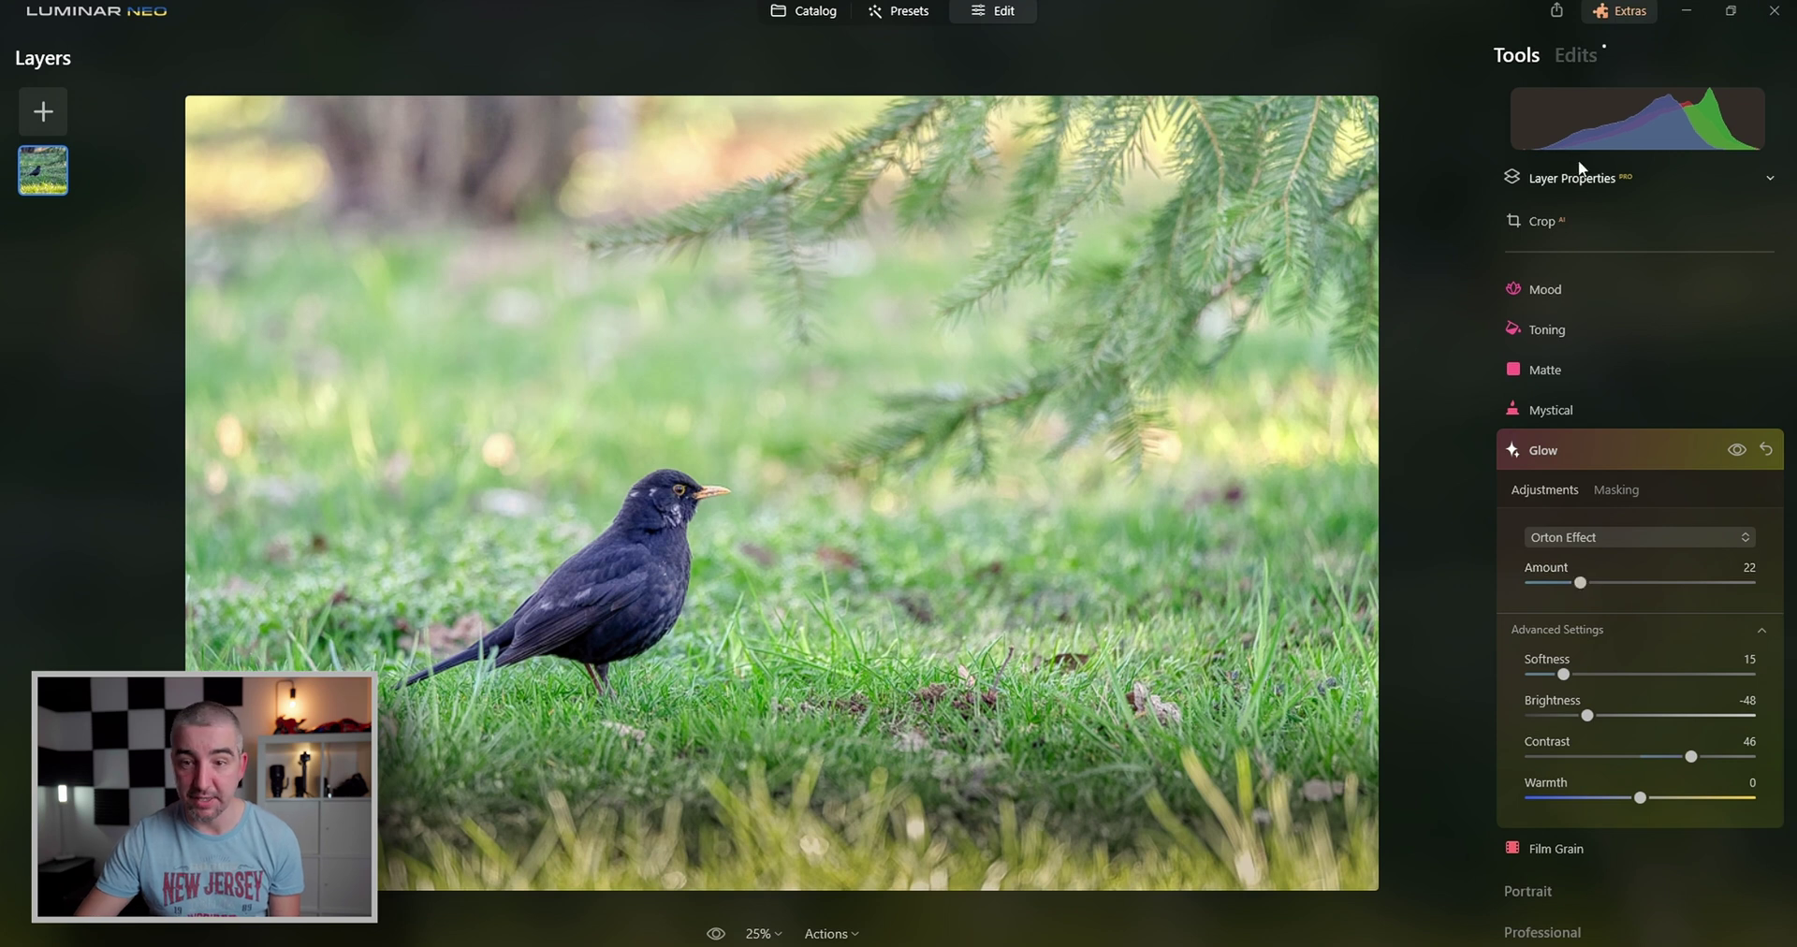
Lower the Atmosphere fog Amount to 23 and recheck the Glow edit's settings
left_click(1572, 56)
left_click(1577, 381)
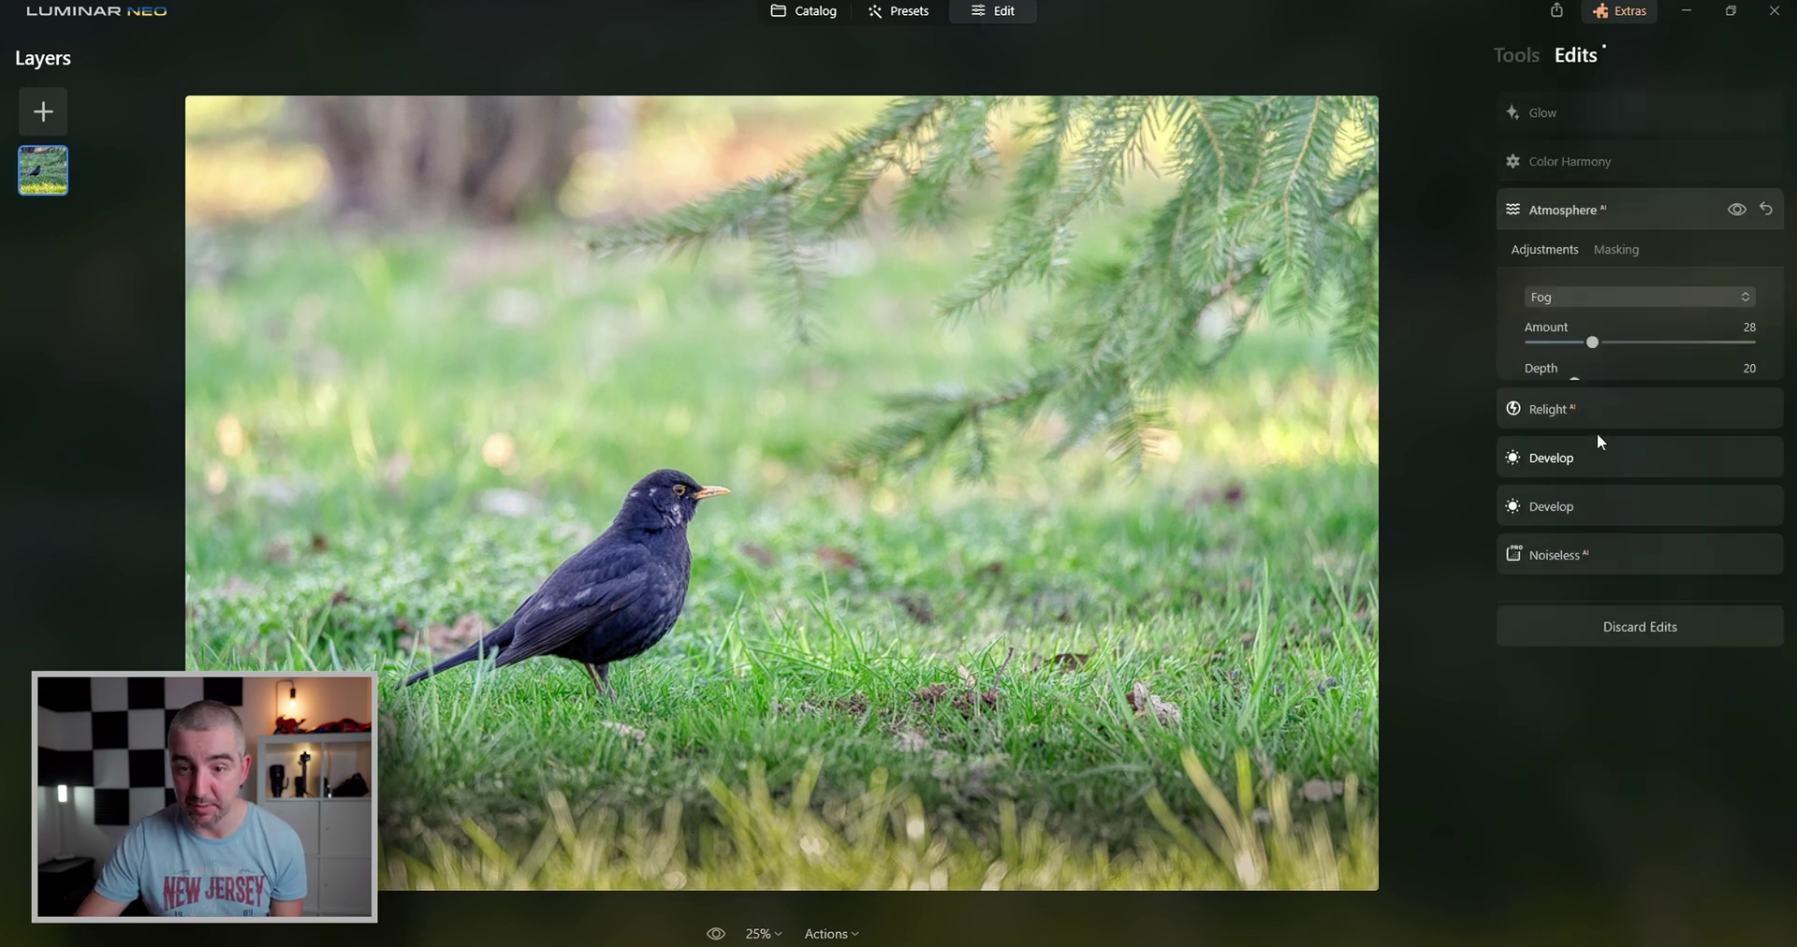
left_click_drag(1585, 346, 1595, 345)
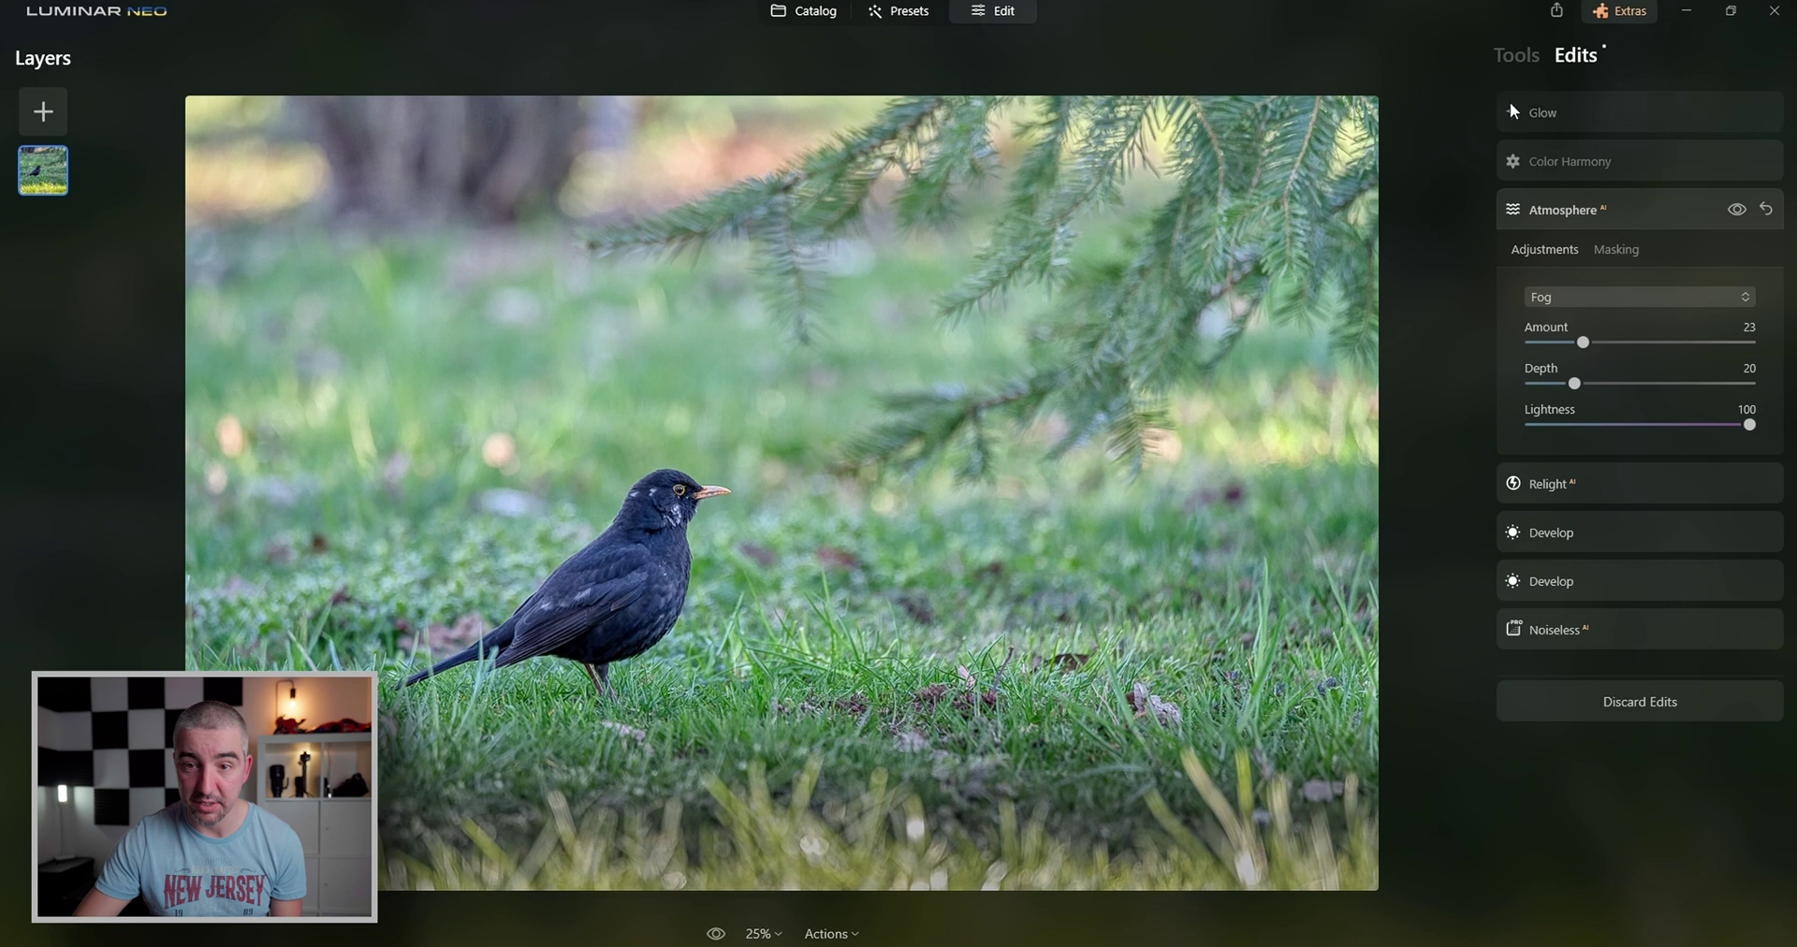
left_click(1545, 116)
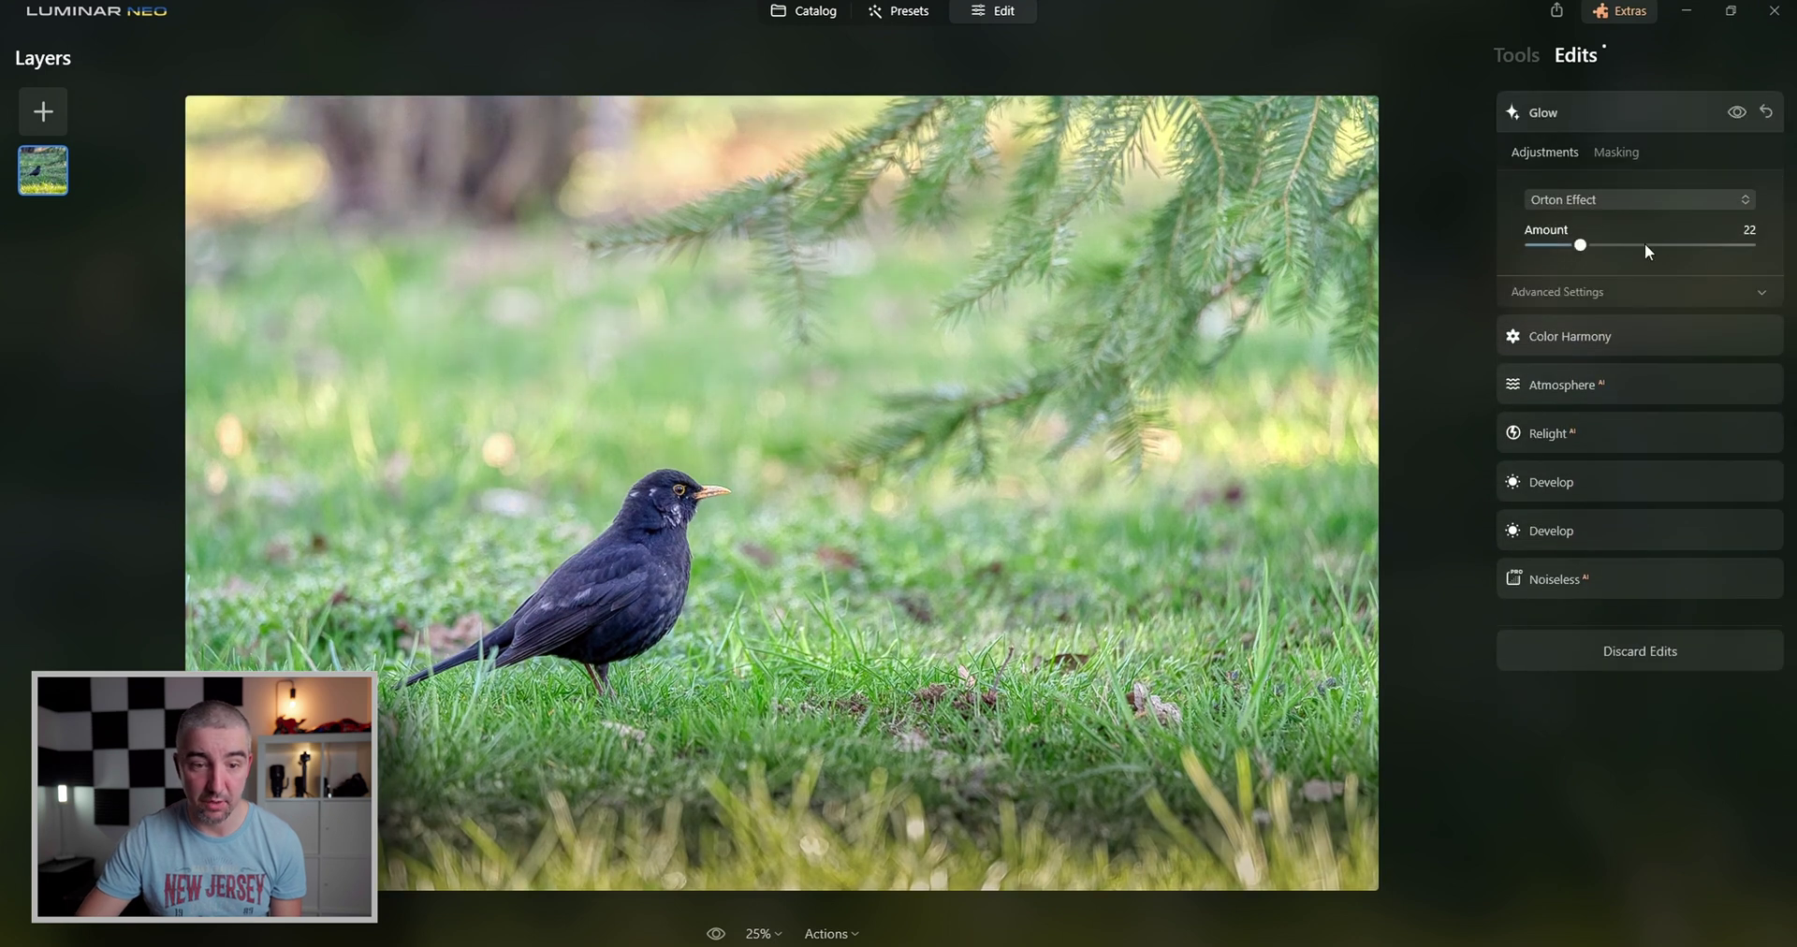
Apply a Vignette at Amount -58 and Size 31, then compare with the original
left_click(1517, 56)
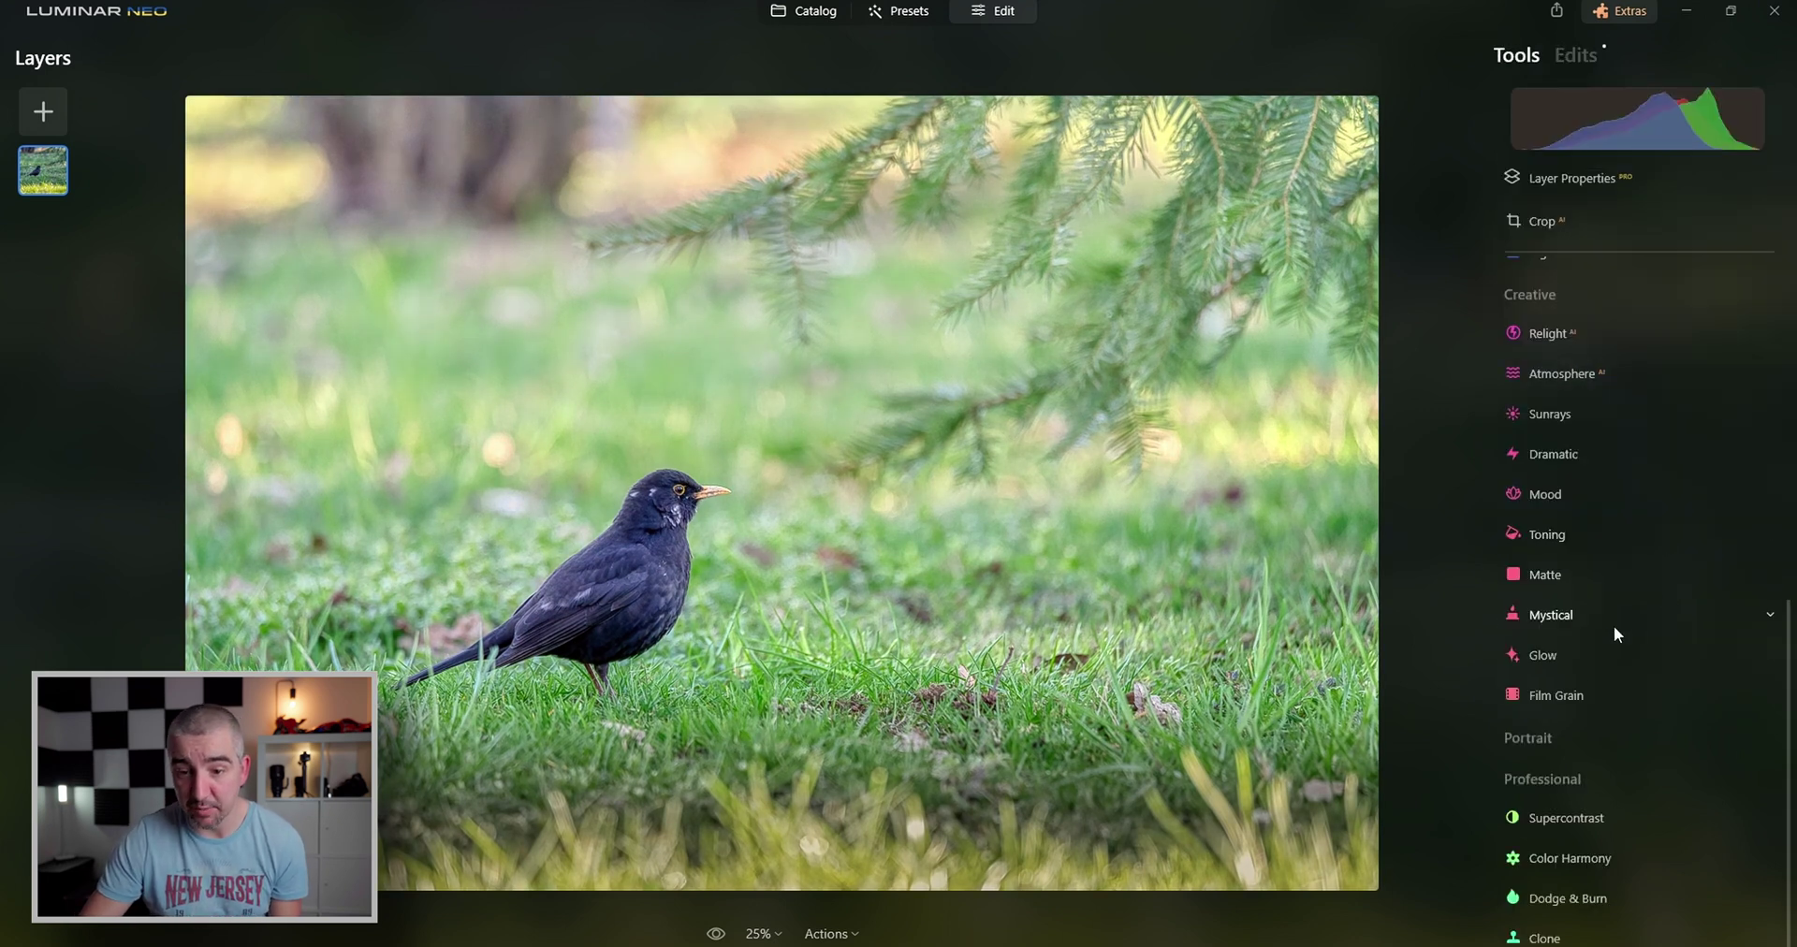
scroll(1578, 599, "up", 5)
left_click(1564, 699)
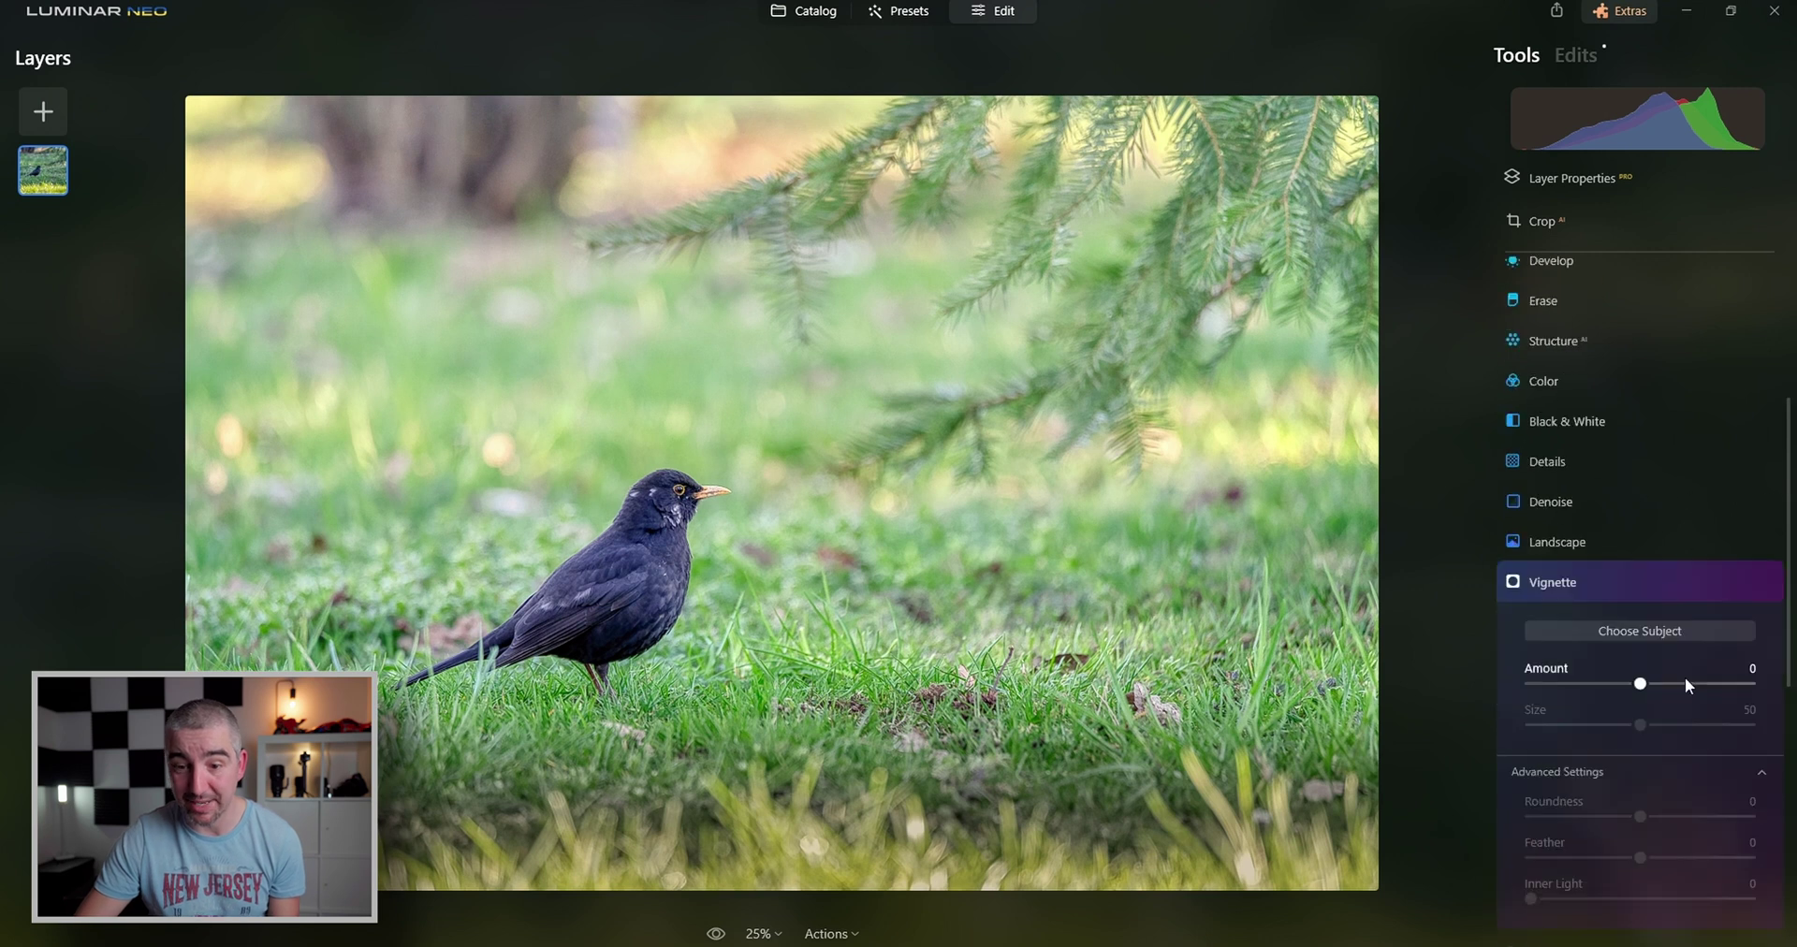
left_click_drag(1630, 673, 1580, 786)
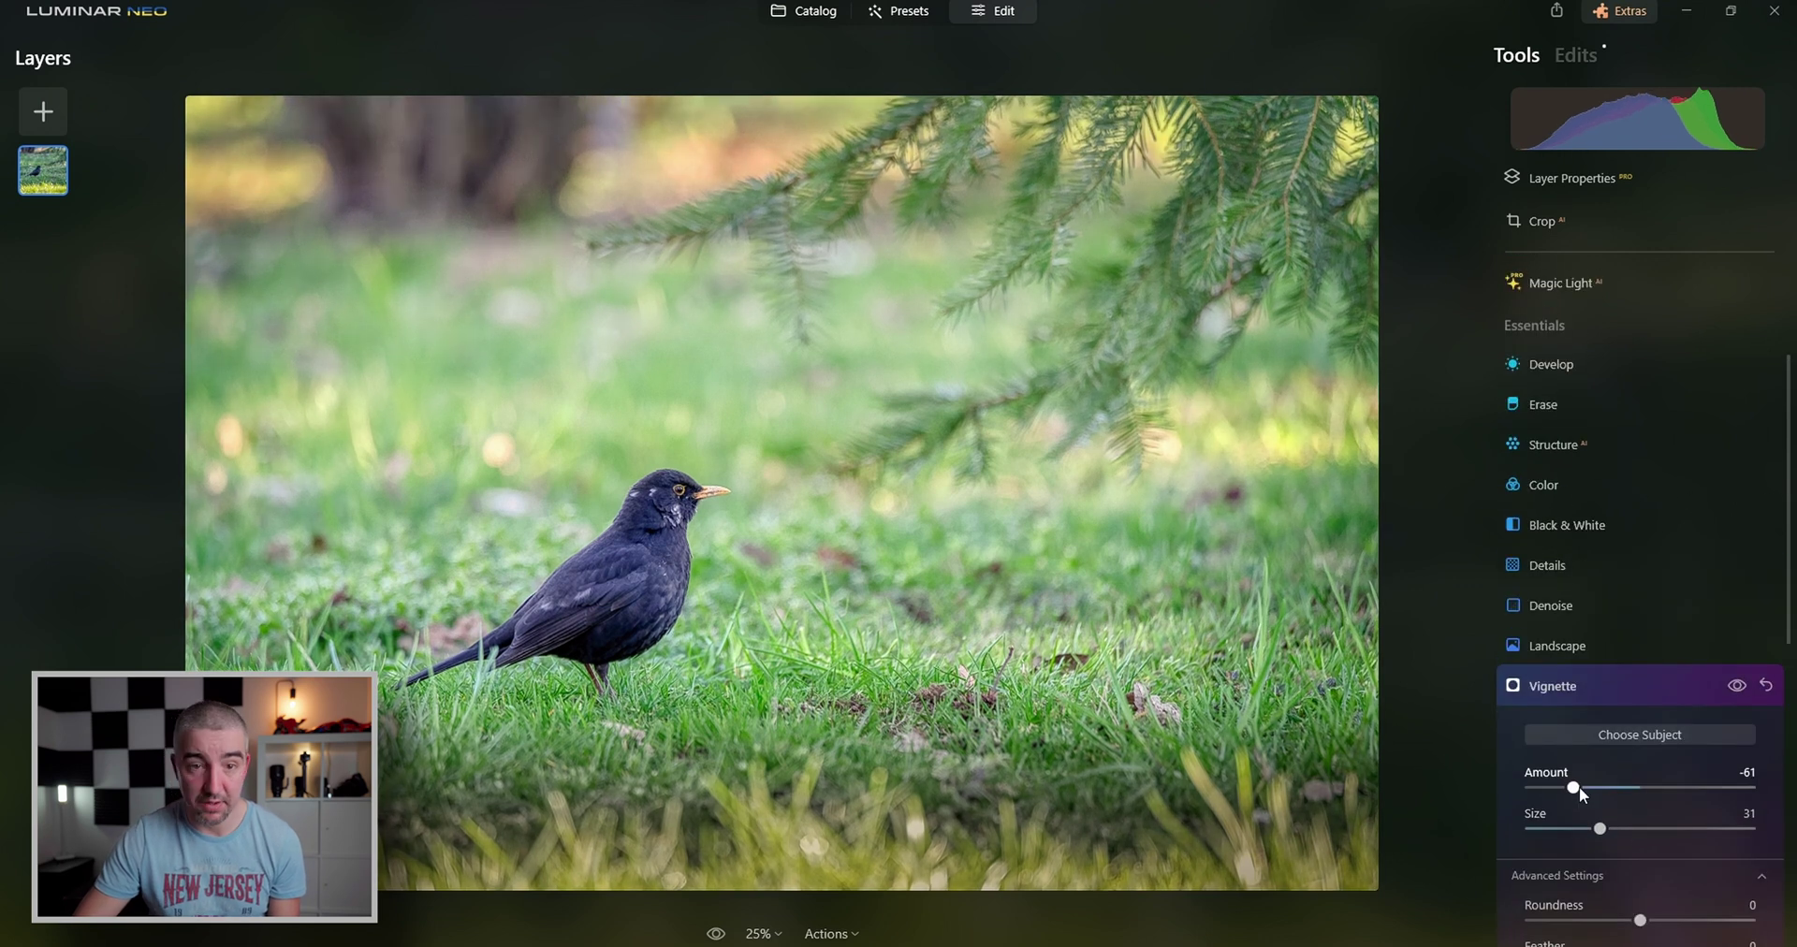
left_click(717, 935)
left_click(717, 935)
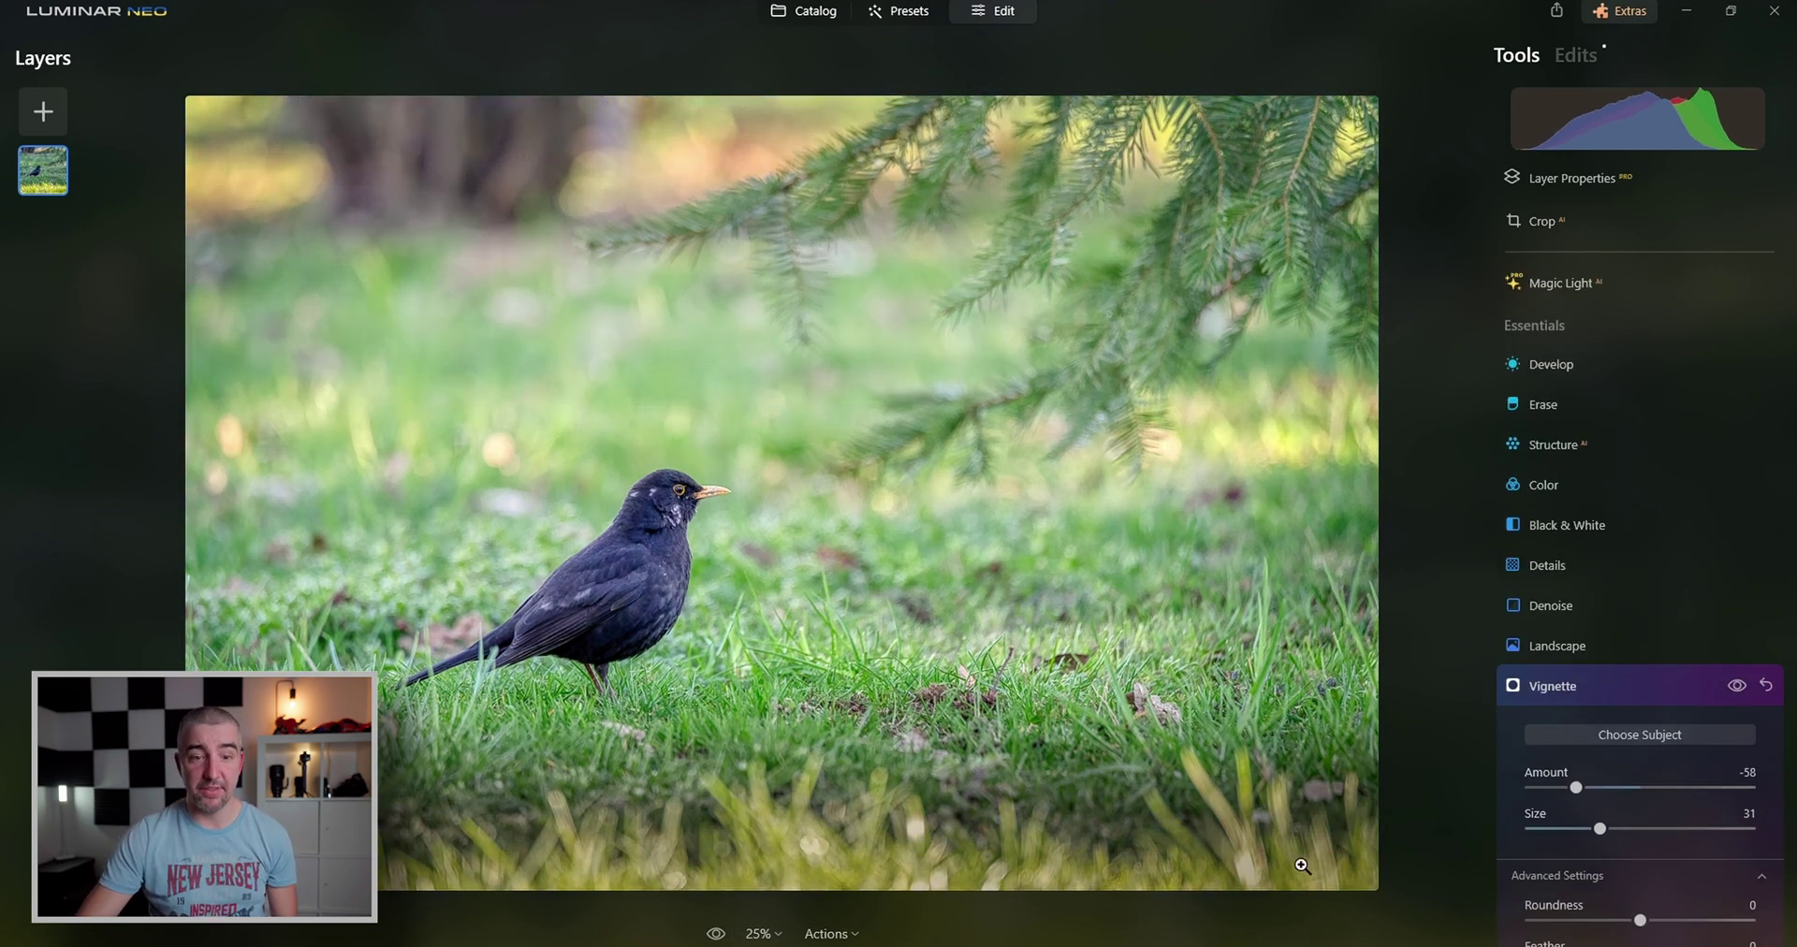